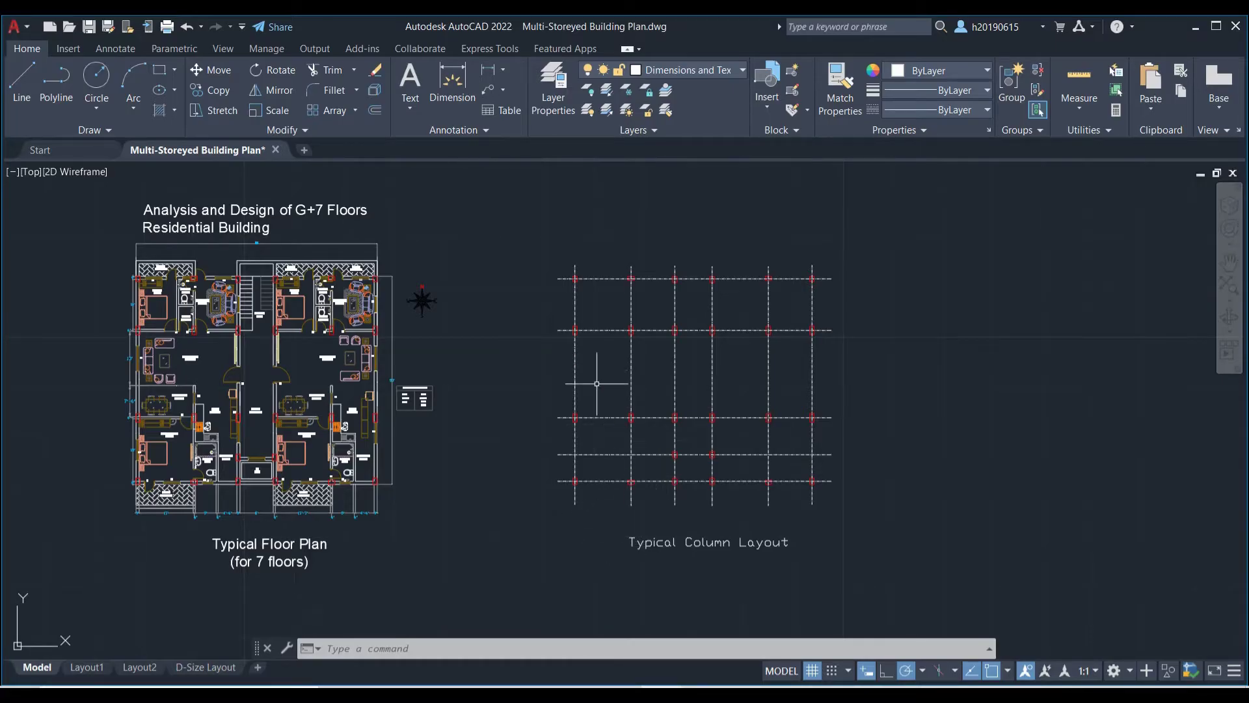
{"action": "scroll", "coordinate": [575, 292], "scroll_direction": "up", "scroll_amount": 2}
{"action": "scroll", "coordinate": [571, 283], "scroll_direction": "up", "scroll_amount": 4}
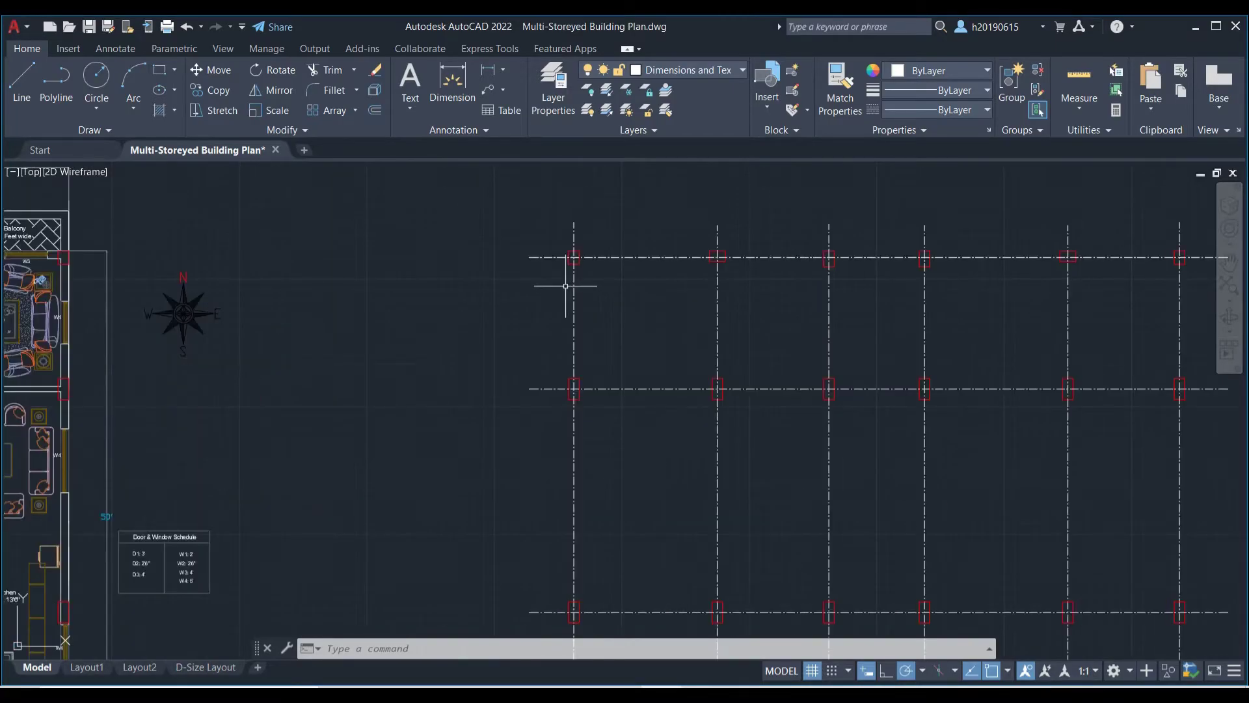
{"action": "scroll", "coordinate": [565, 281], "scroll_direction": "down", "scroll_amount": 4}
{"action": "scroll", "coordinate": [561, 283], "scroll_direction": "down", "scroll_amount": 2}
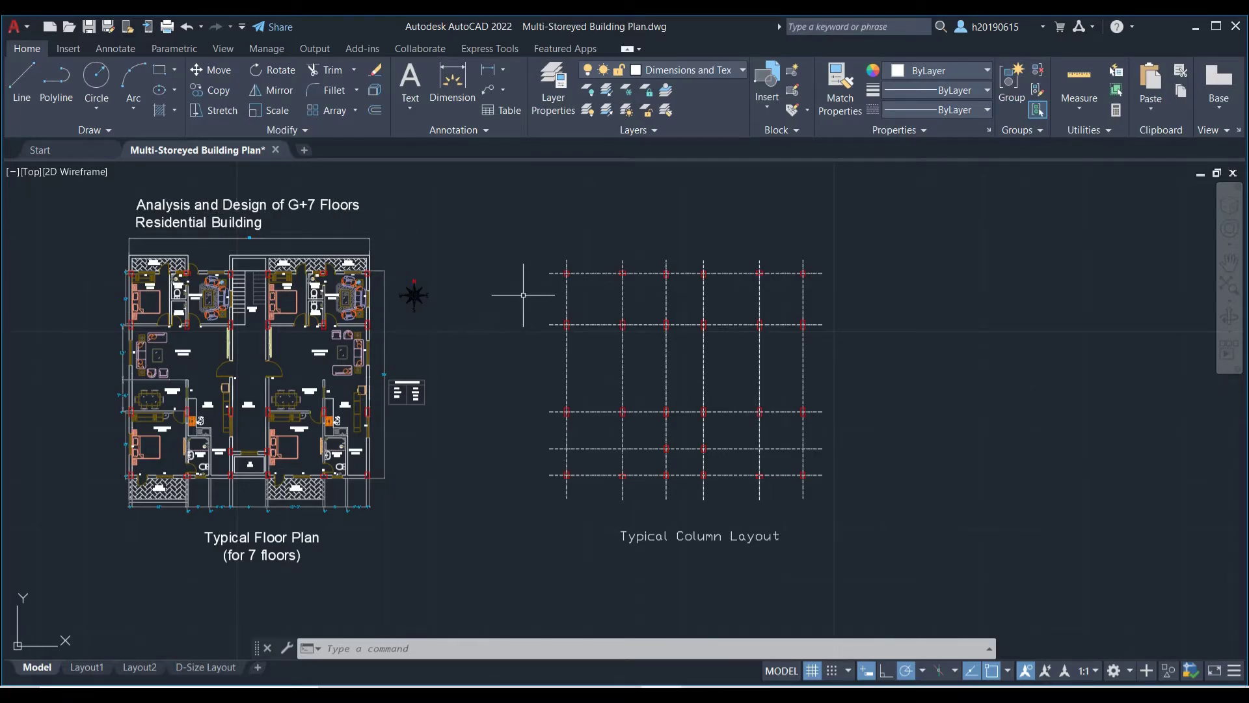
- Dimension the spacing between the two uppermost horizontal grid lines of the column layout at their left ends
{"action": "scroll", "coordinate": [532, 279], "scroll_direction": "up", "scroll_amount": 2}
{"action": "scroll", "coordinate": [551, 298], "scroll_direction": "up", "scroll_amount": 1}
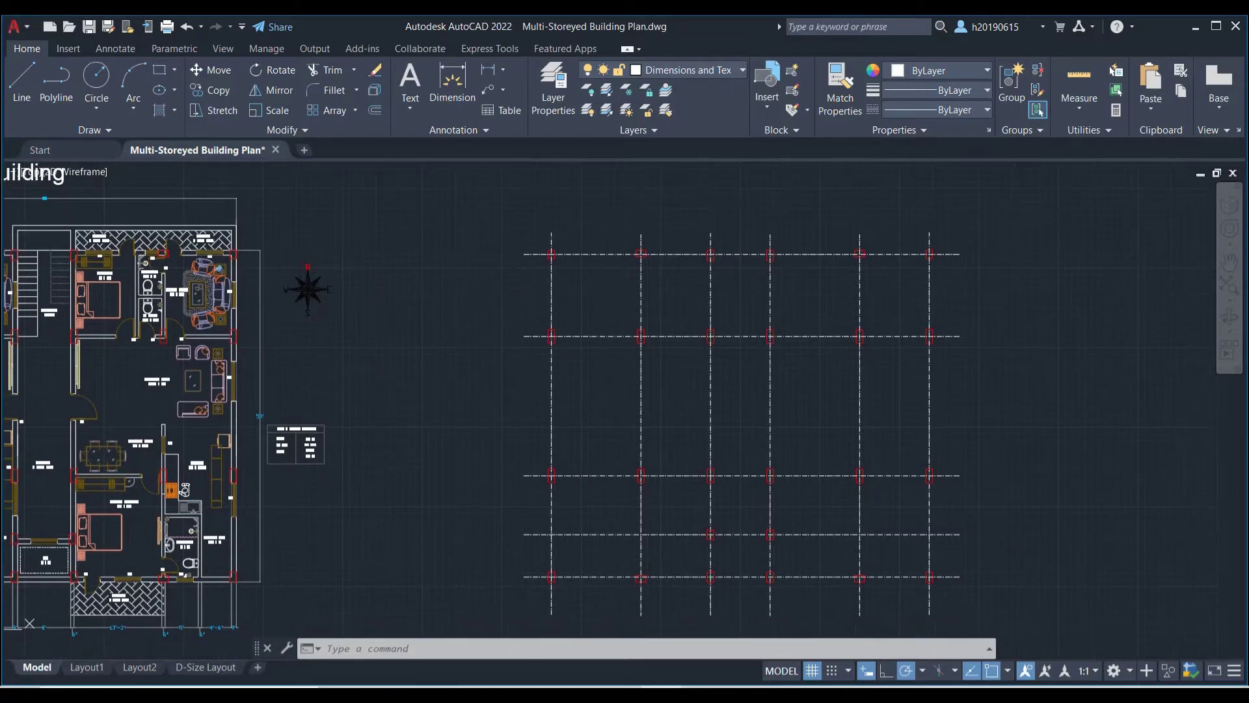
{"action": "scroll", "coordinate": [524, 260], "scroll_direction": "up", "scroll_amount": 1}
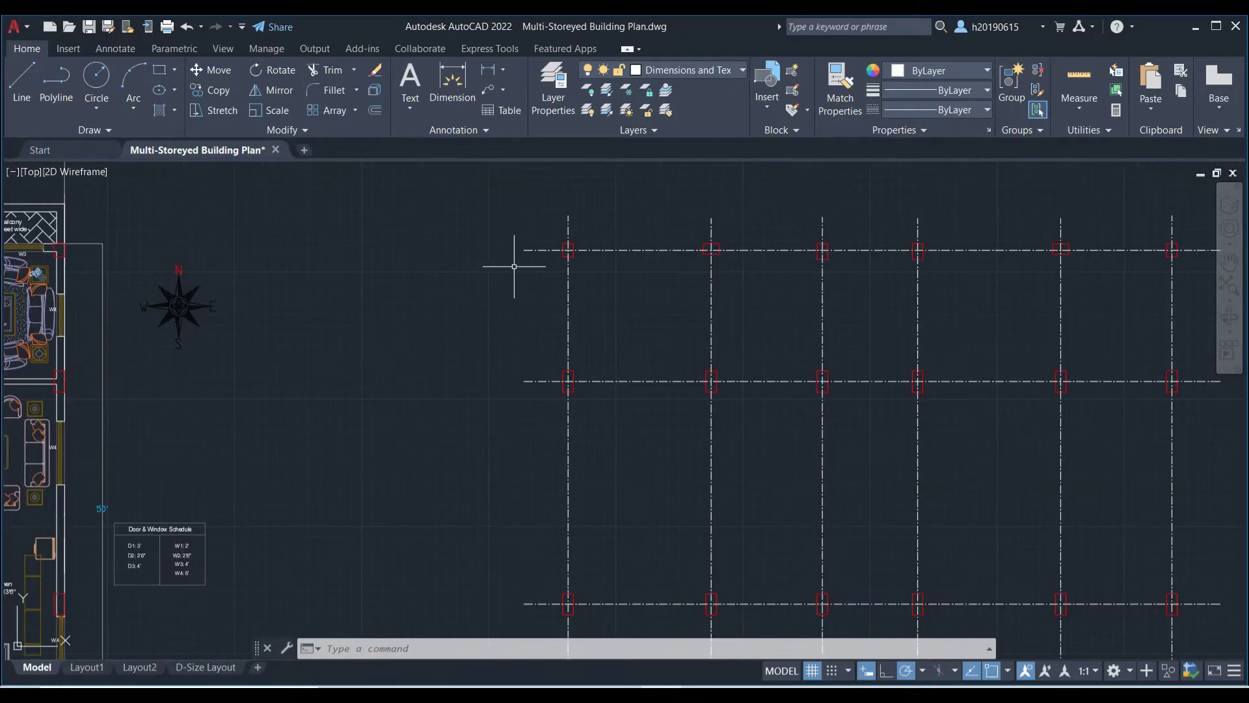
{"action": "left_click", "coordinate": [514, 266]}
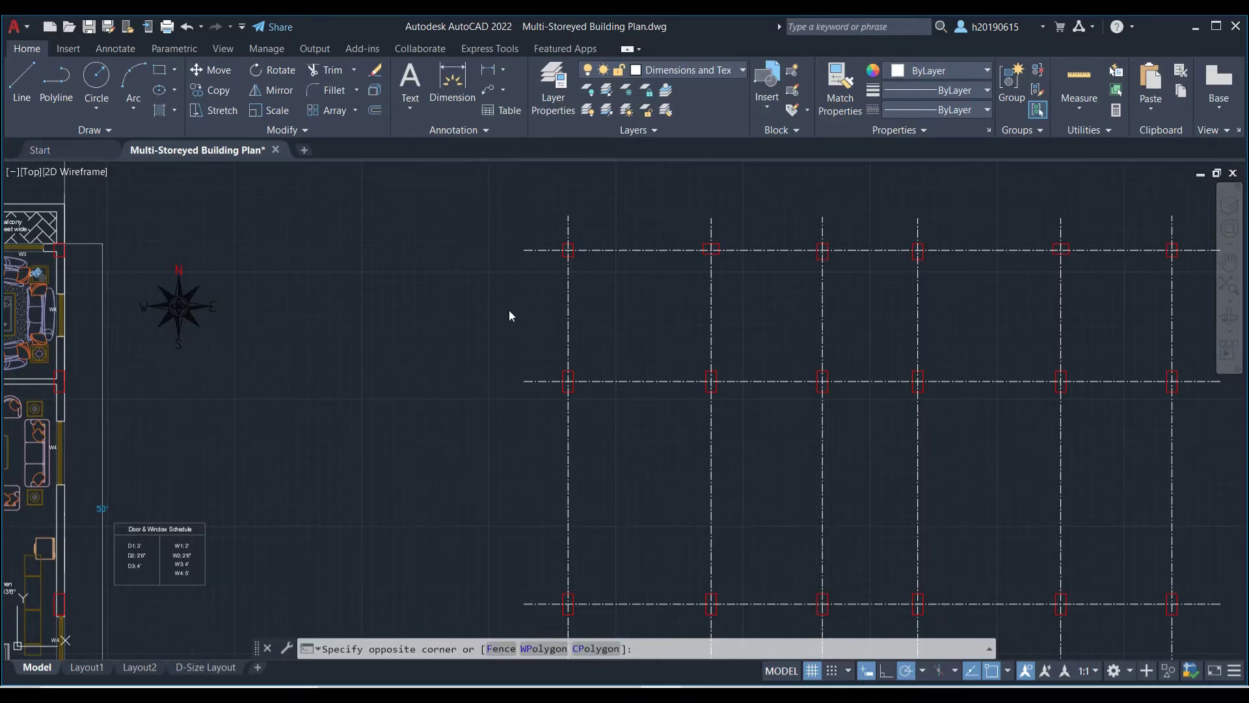
{"action": "key", "text": "Escape"}
{"action": "type", "text": "dli"}
{"action": "key", "text": "Return"}
{"action": "key", "text": "Return"}
{"action": "key", "text": "Return"}
{"action": "left_click", "coordinate": [524, 249]}
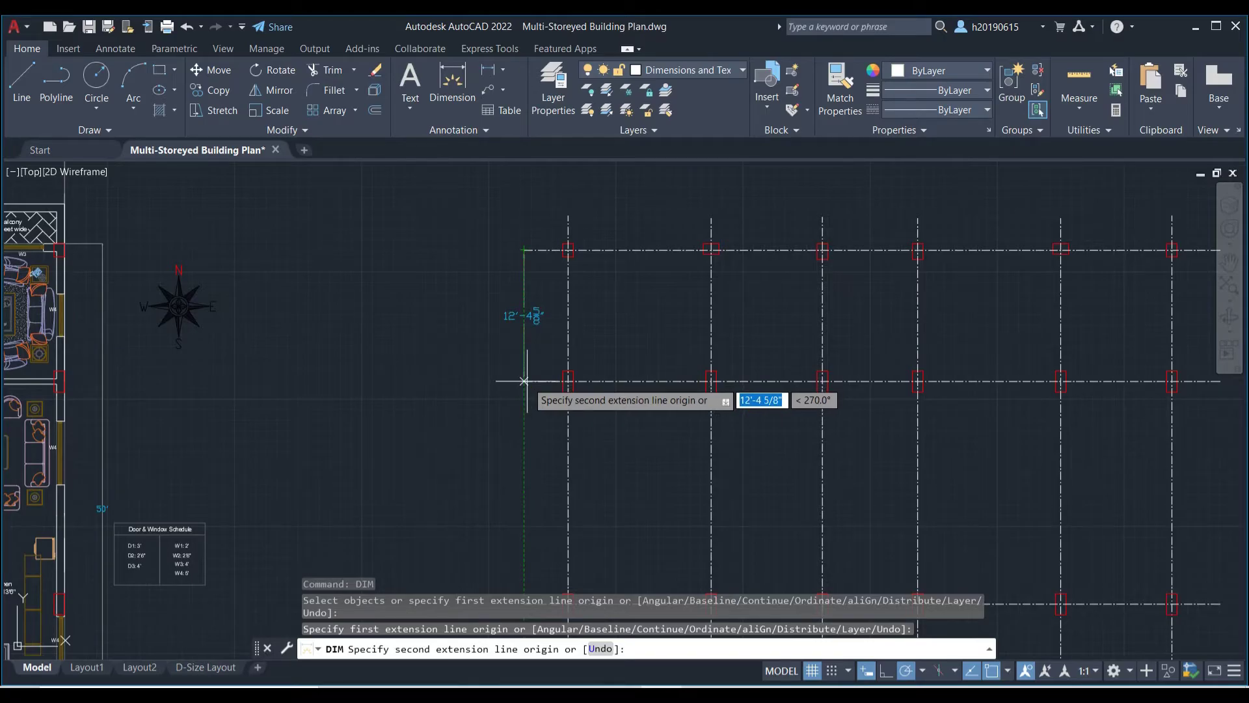
{"action": "scroll", "coordinate": [524, 381], "scroll_direction": "up", "scroll_amount": 4}
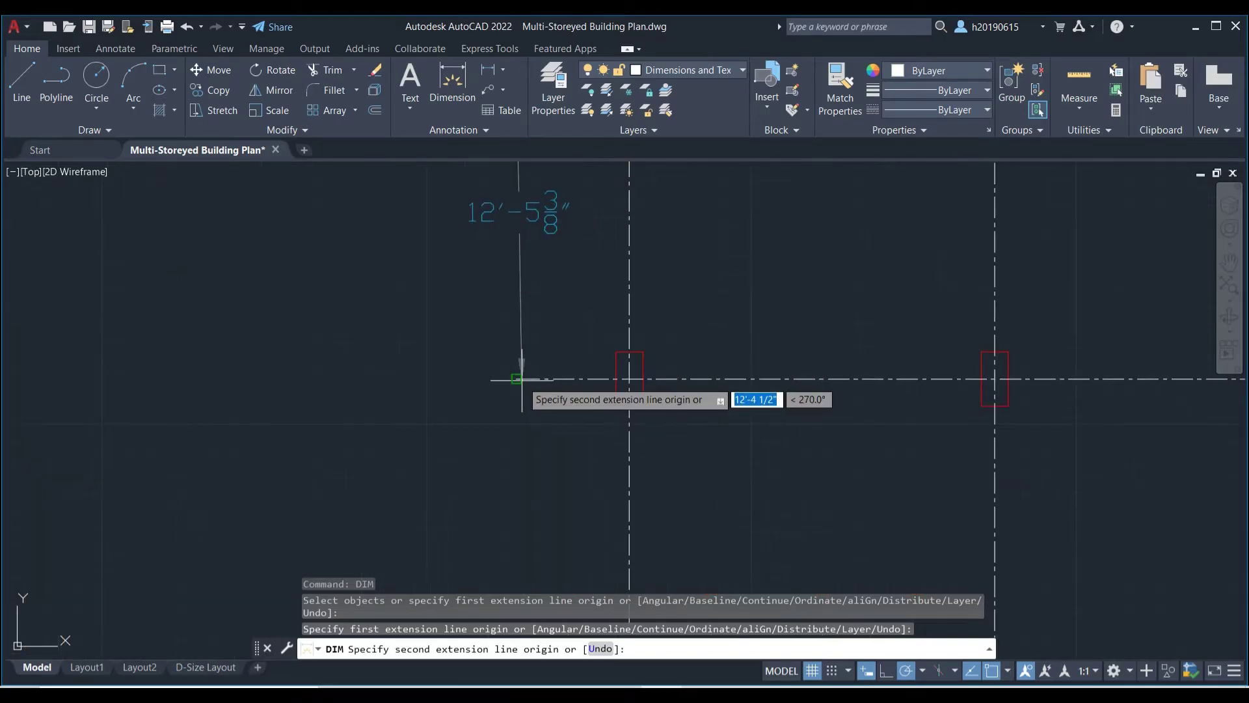
{"action": "left_click", "coordinate": [515, 378]}
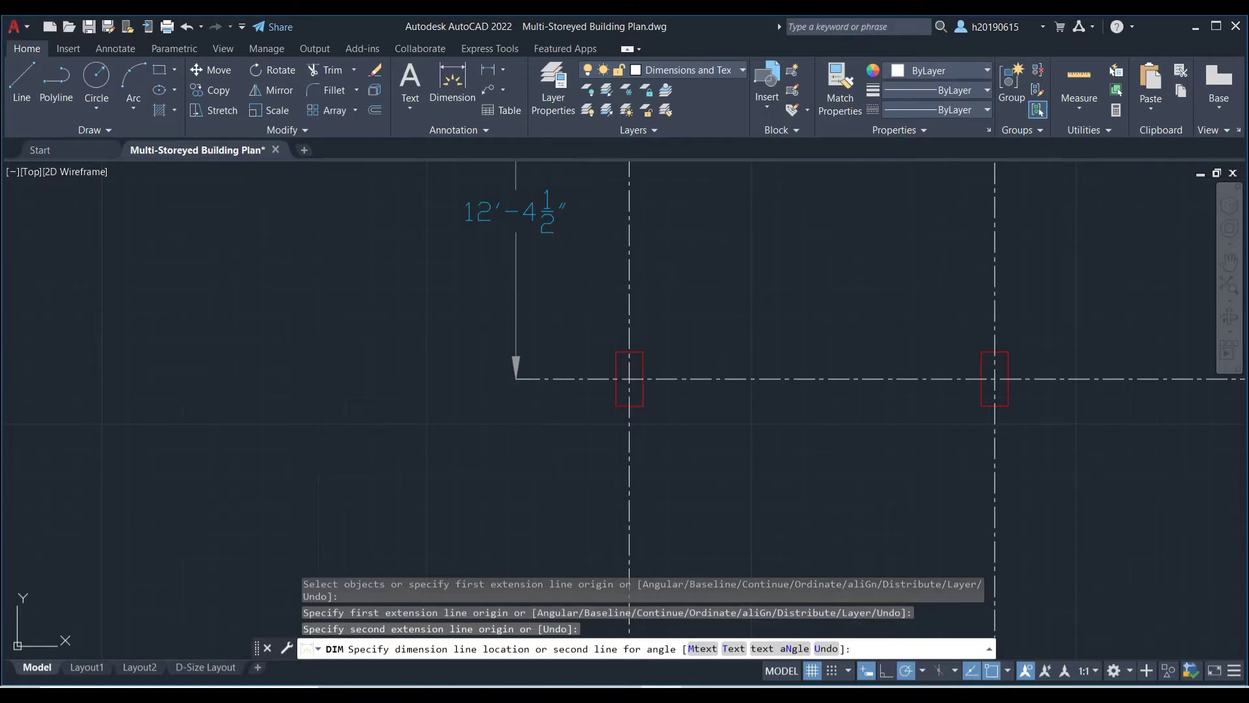
{"action": "left_click", "coordinate": [516, 375]}
{"action": "scroll", "coordinate": [520, 390], "scroll_direction": "down", "scroll_amount": 4}
{"action": "middle_click_drag", "start_coordinate": [530, 402], "coordinate": [491, 313]}
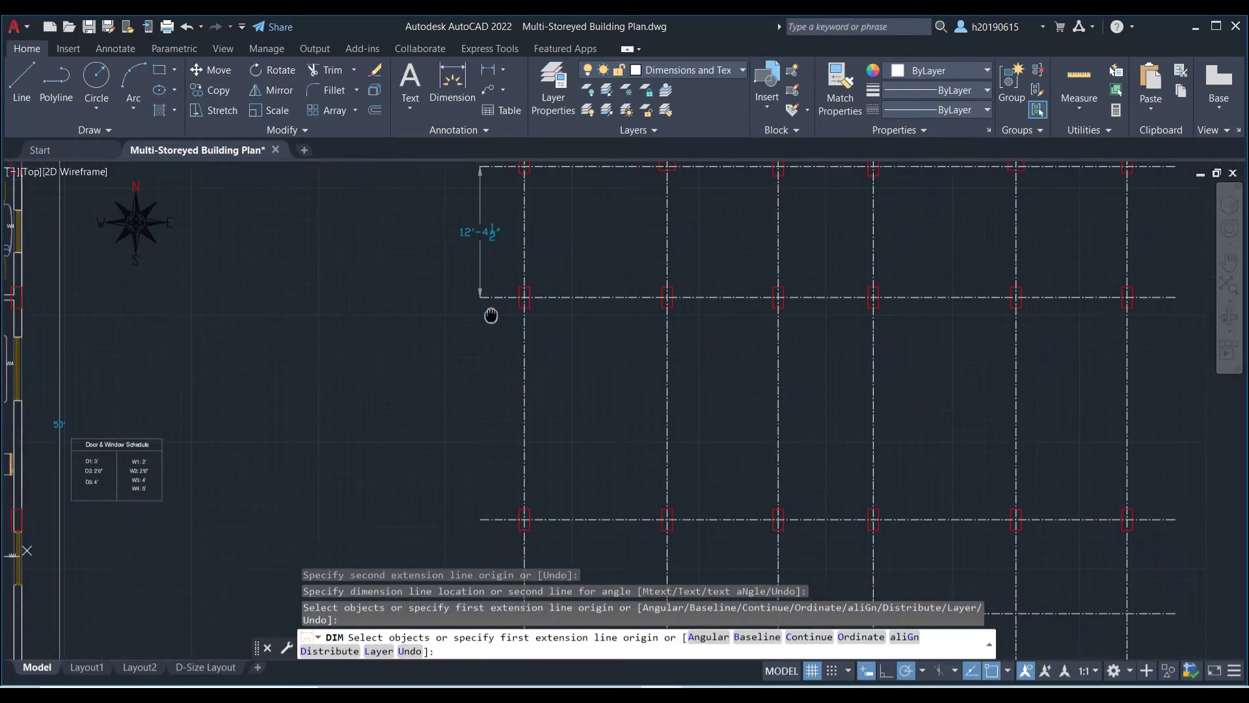
{"action": "key", "text": "Return"}
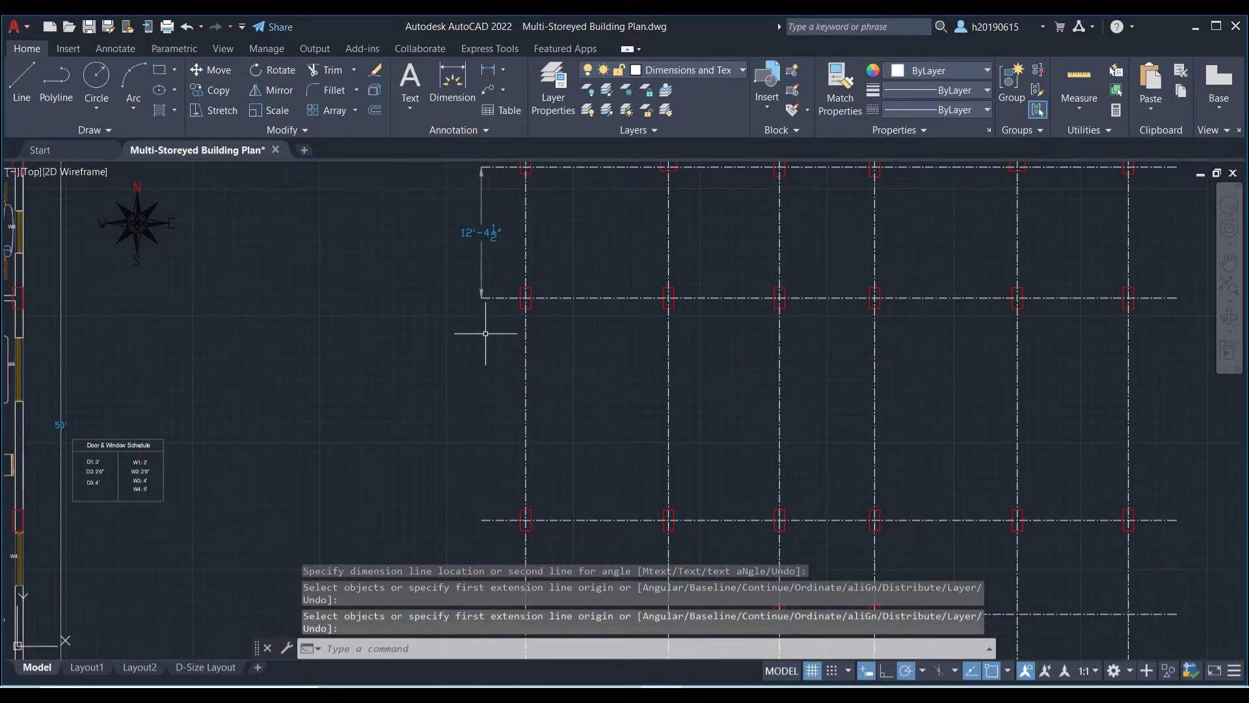
- Continue the vertical dimension chain with DIMCONTINUE through each remaining horizontal grid line down to the lowest one
{"action": "type", "text": "dimc"}
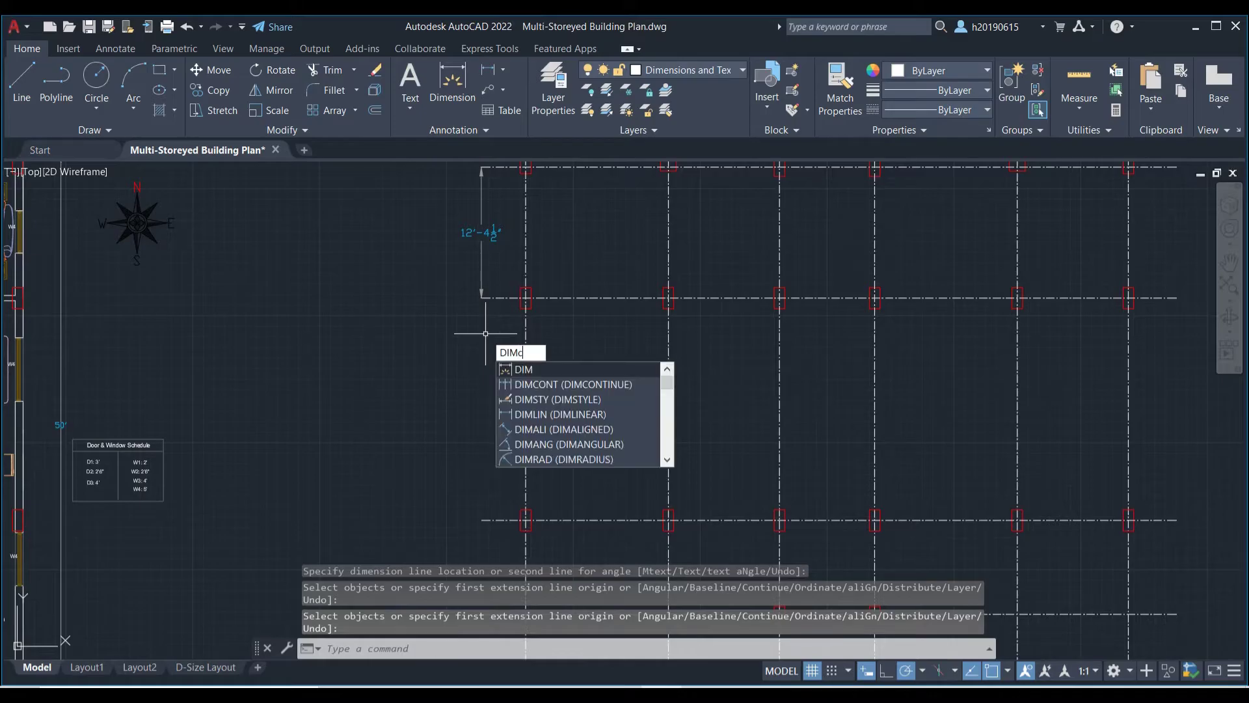
{"action": "key", "text": "Return"}
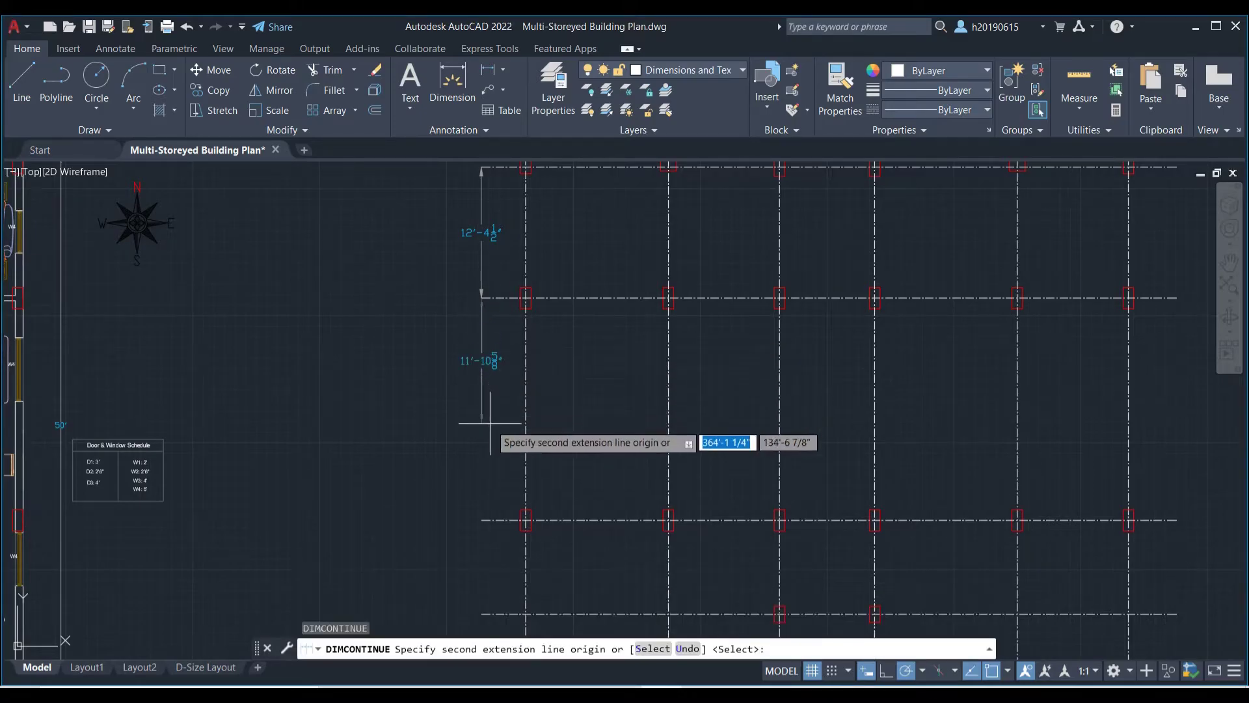
{"action": "left_click", "coordinate": [488, 520]}
{"action": "middle_click_drag", "start_coordinate": [485, 536], "coordinate": [496, 371]}
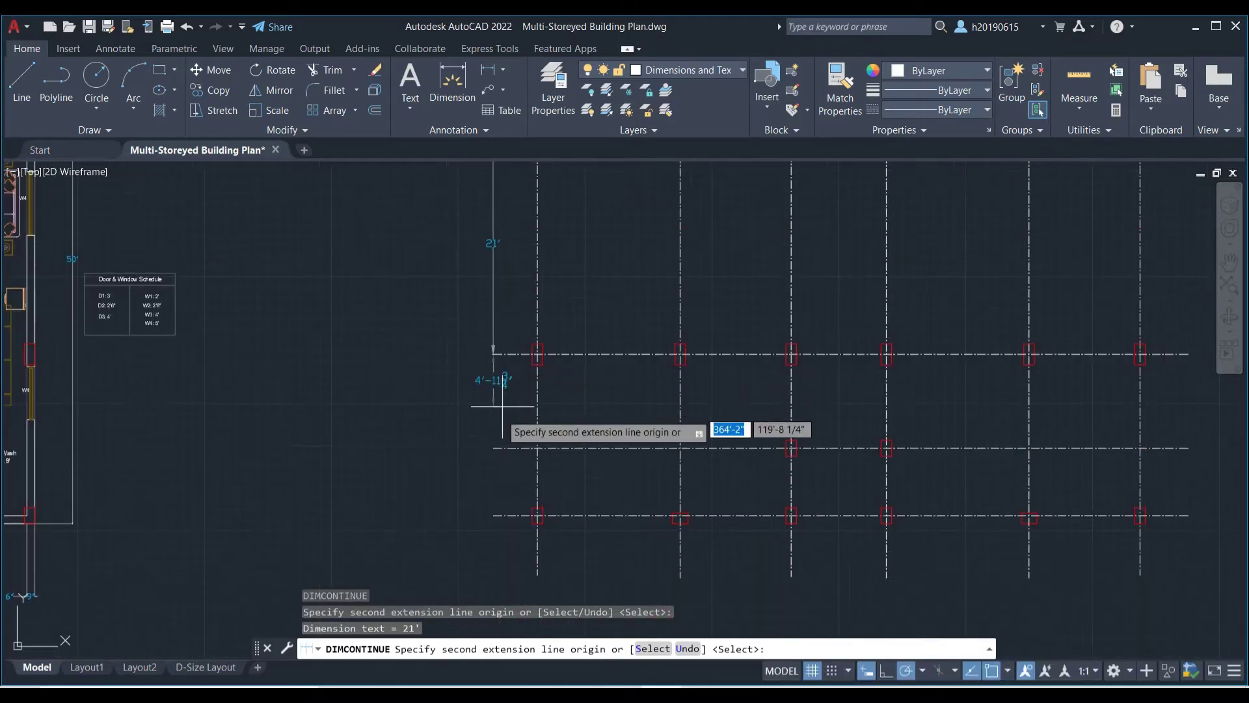
{"action": "left_click", "coordinate": [494, 447]}
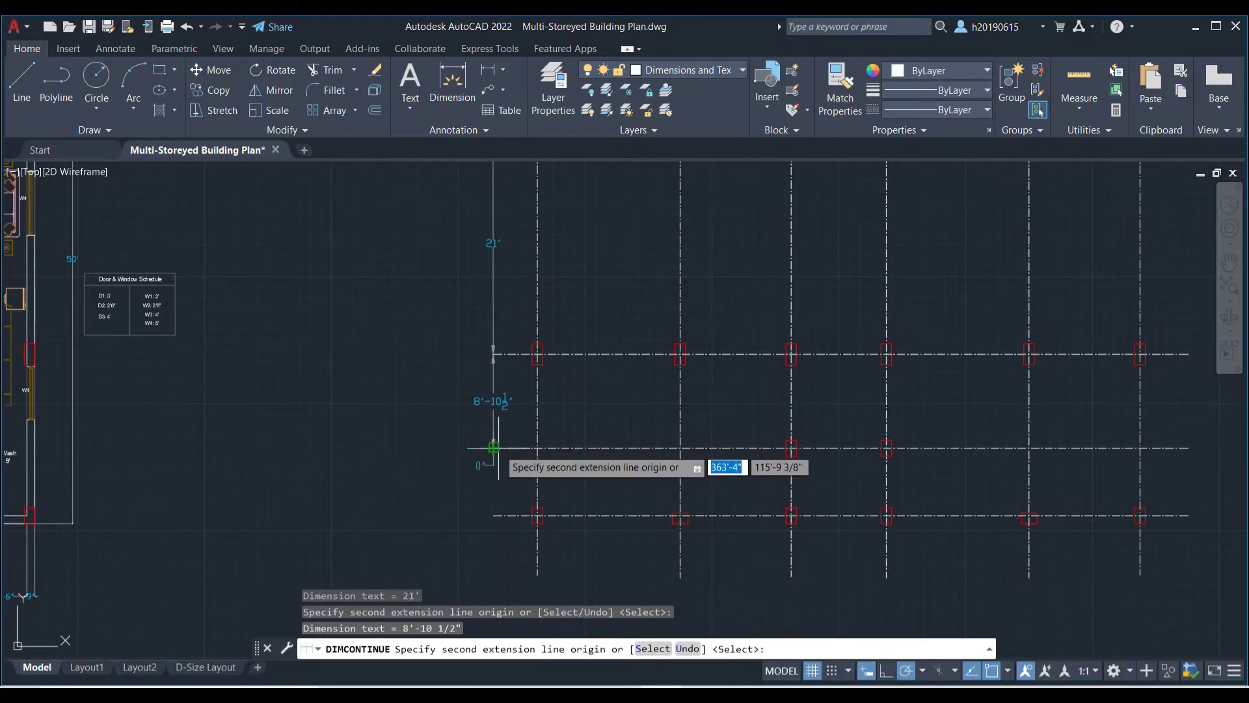
{"action": "left_click", "coordinate": [492, 516]}
{"action": "left_click", "coordinate": [493, 511]}
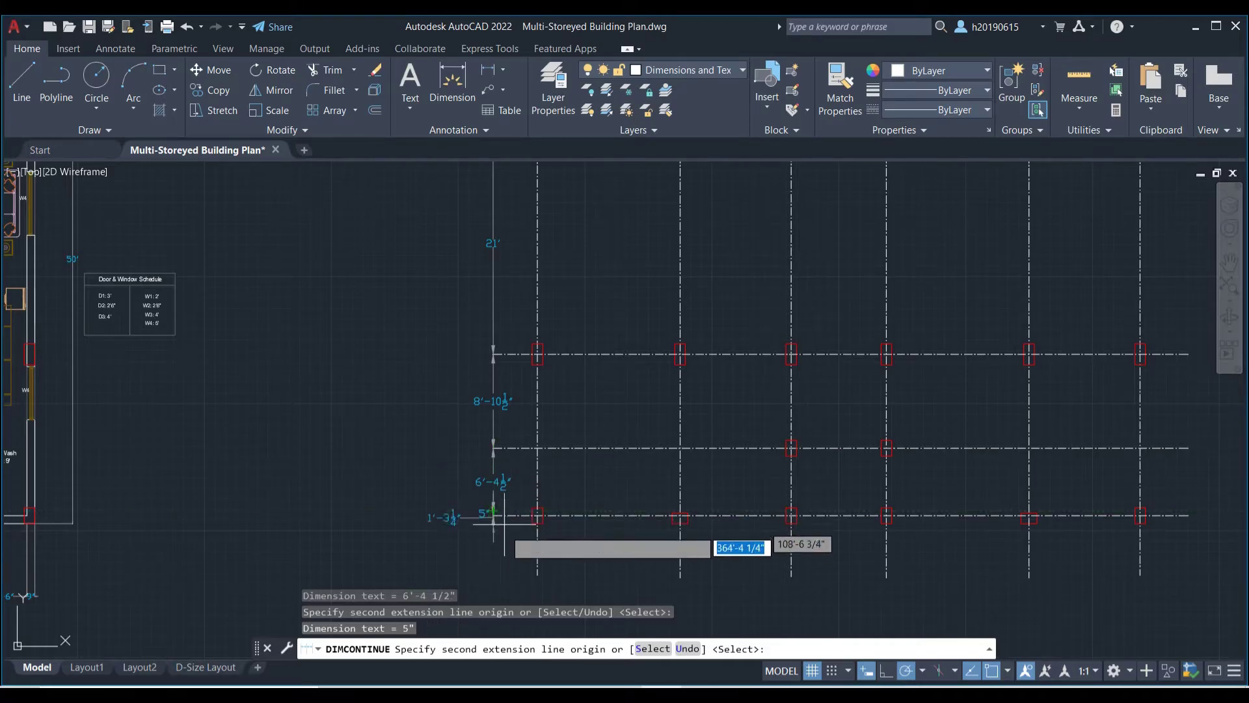
{"action": "key", "text": "ctrl+z"}
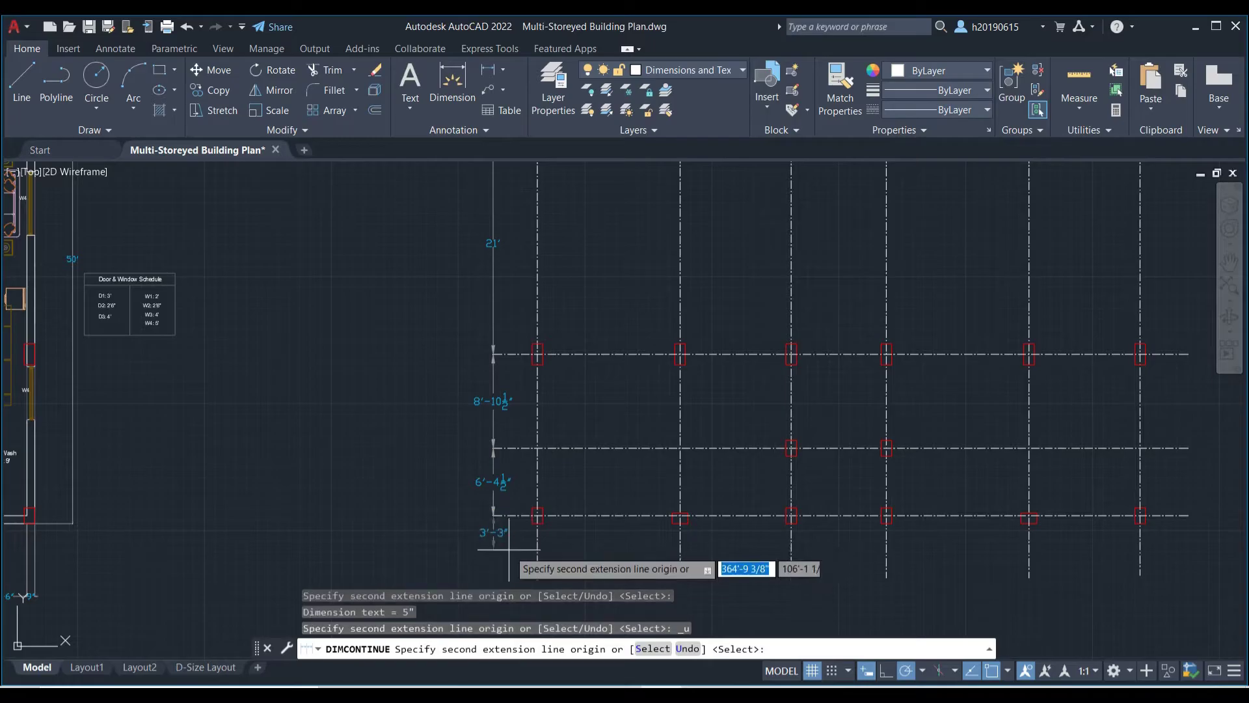
{"action": "key", "text": "Escape"}
- Dimension the spacing between the first two vertical grid lines at their lower ends, above the Typical Column Layout title
{"action": "middle_click_drag", "start_coordinate": [508, 545], "coordinate": [309, 457]}
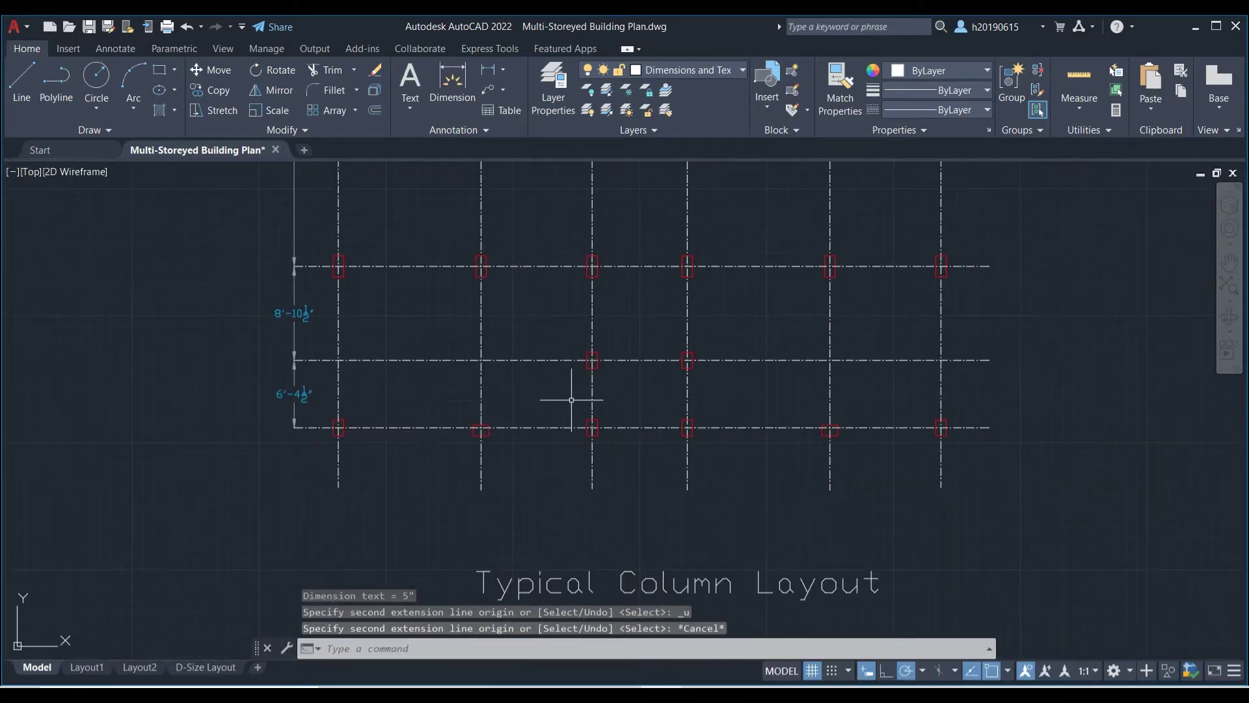
{"action": "type", "text": "di"}
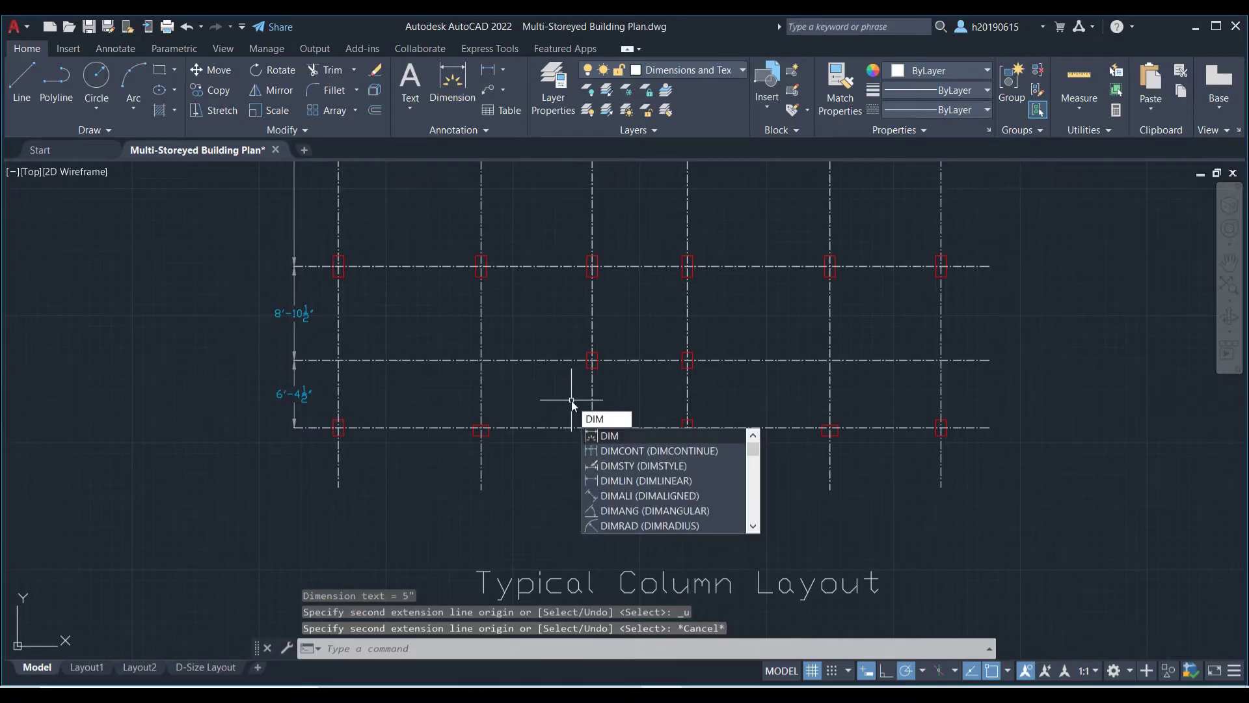
{"action": "key", "text": "Return"}
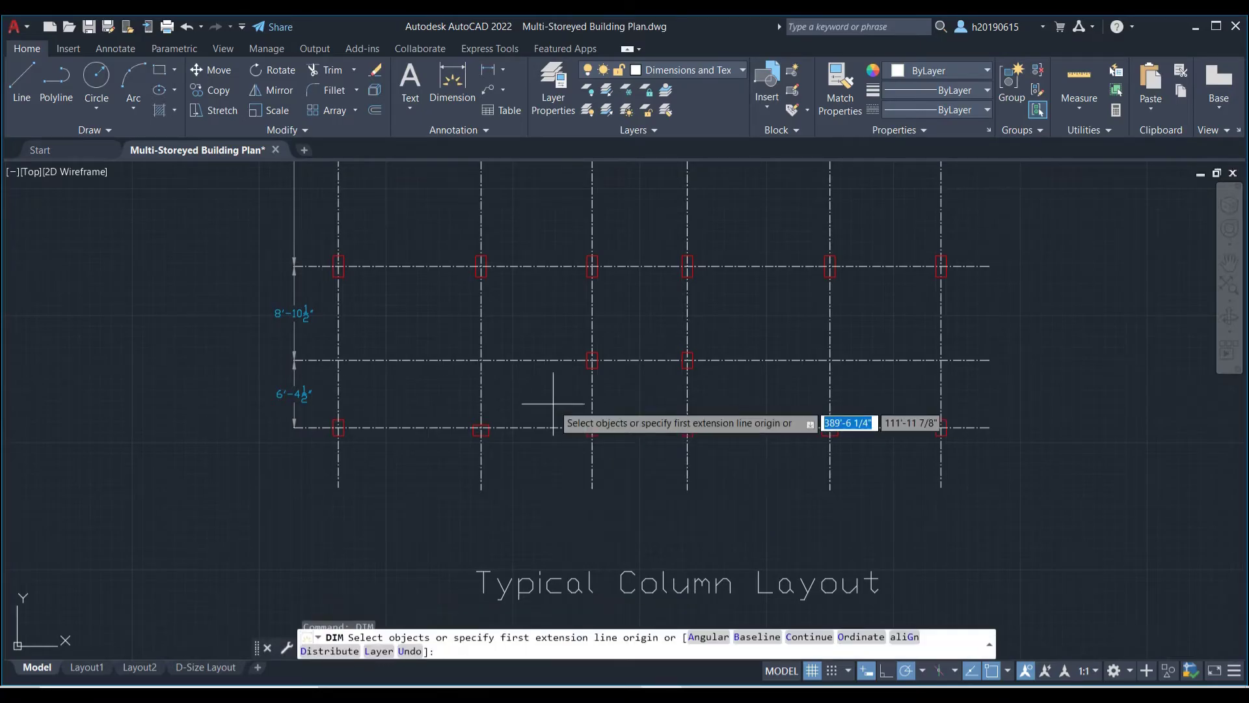
{"action": "left_click", "coordinate": [338, 486]}
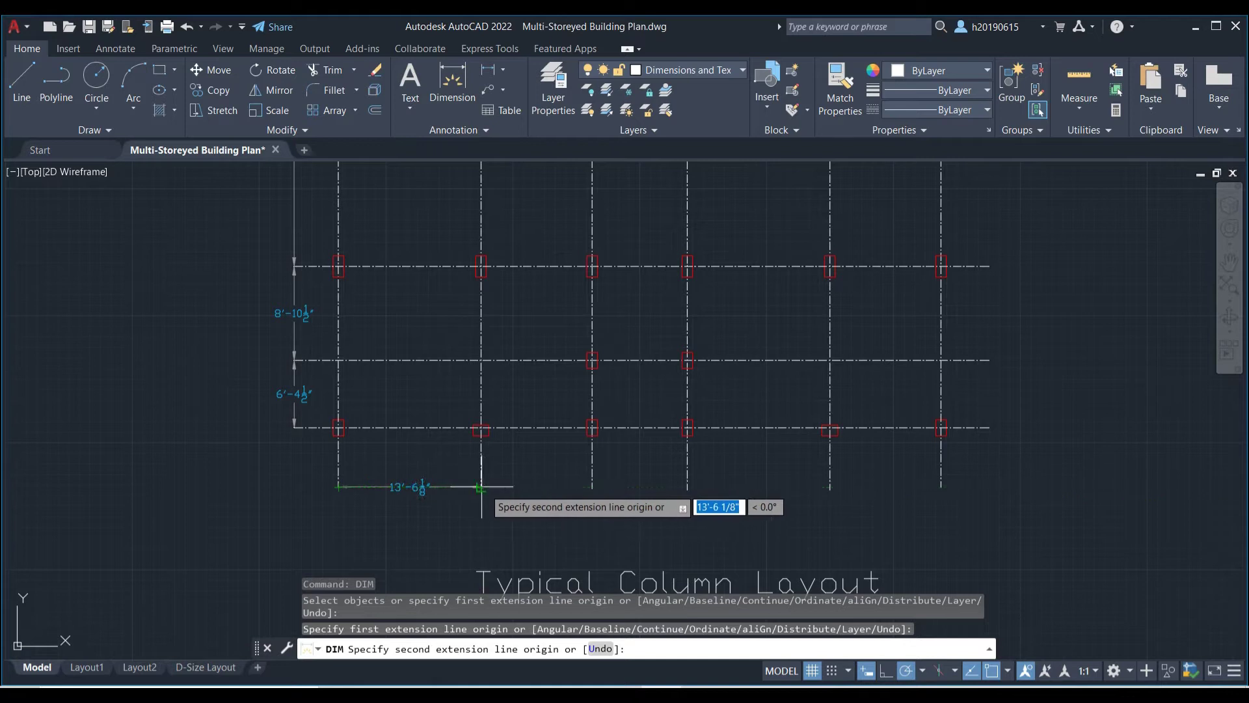
{"action": "left_click", "coordinate": [480, 486]}
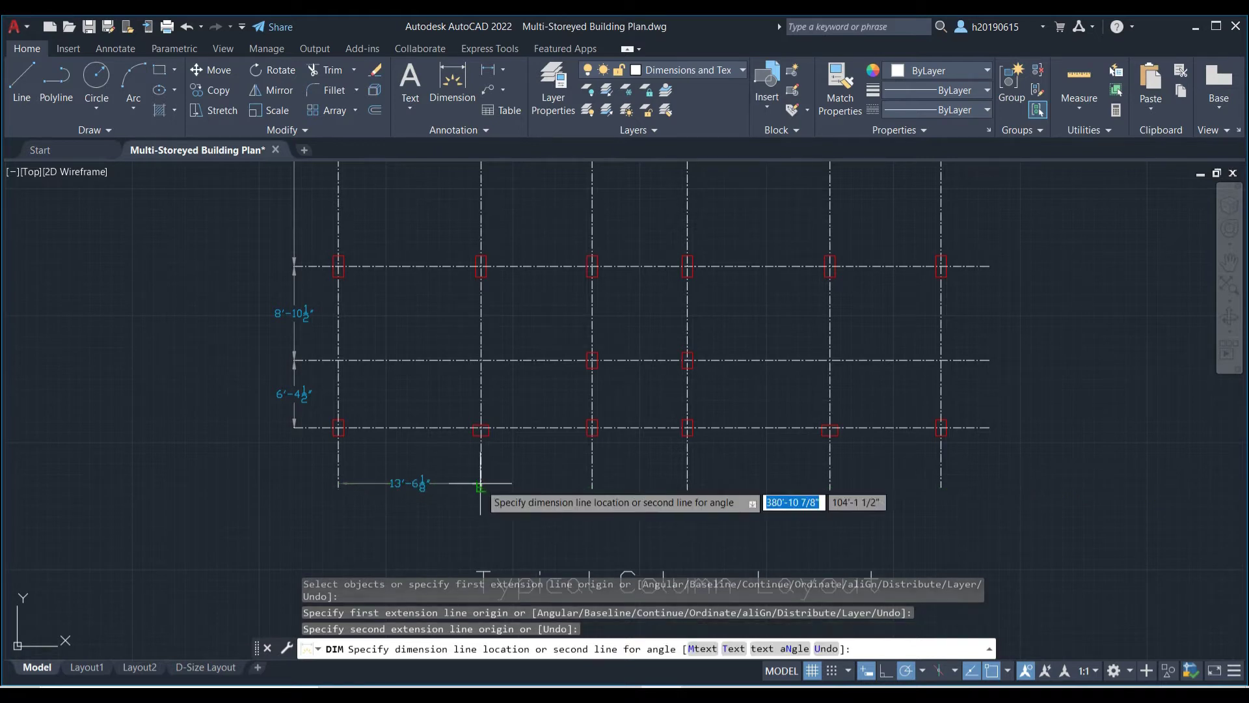
{"action": "left_click", "coordinate": [483, 481]}
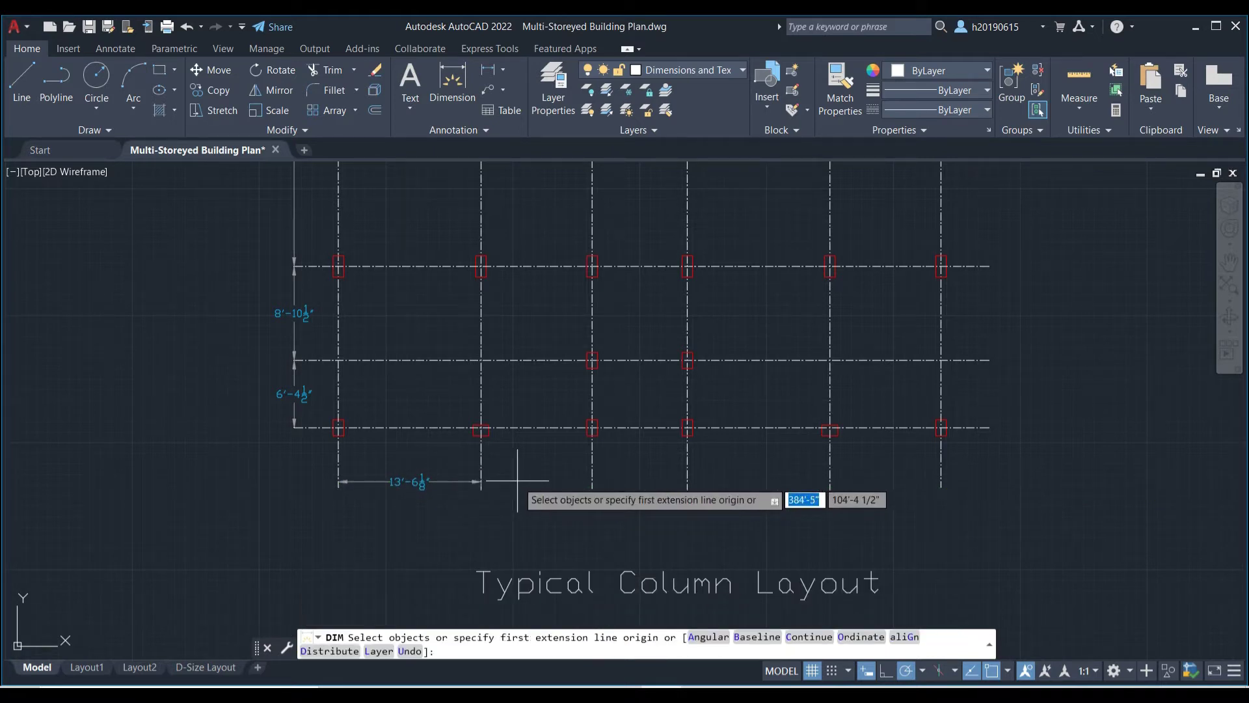
{"action": "key", "text": "Return"}
- Continue the horizontal dimension chain with DIMCONTINUE across the remaining vertical grid lines to the rightmost one
{"action": "type", "text": "di"}
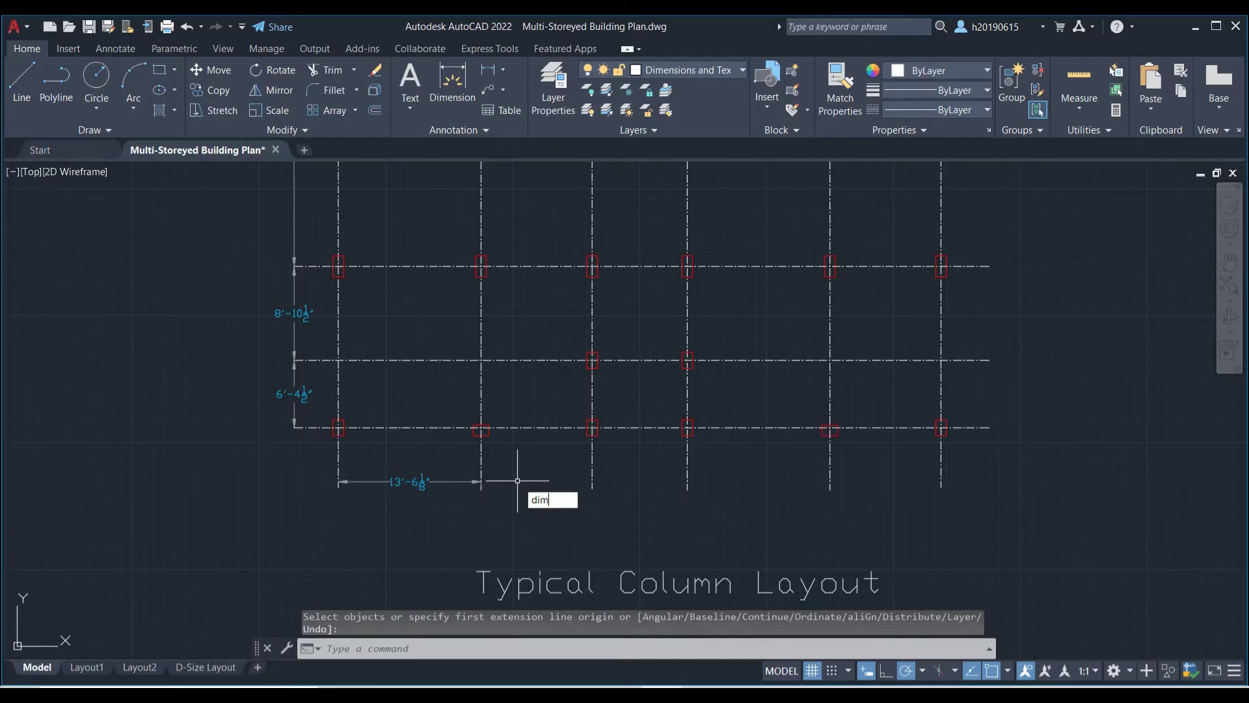
{"action": "type", "text": "mc"}
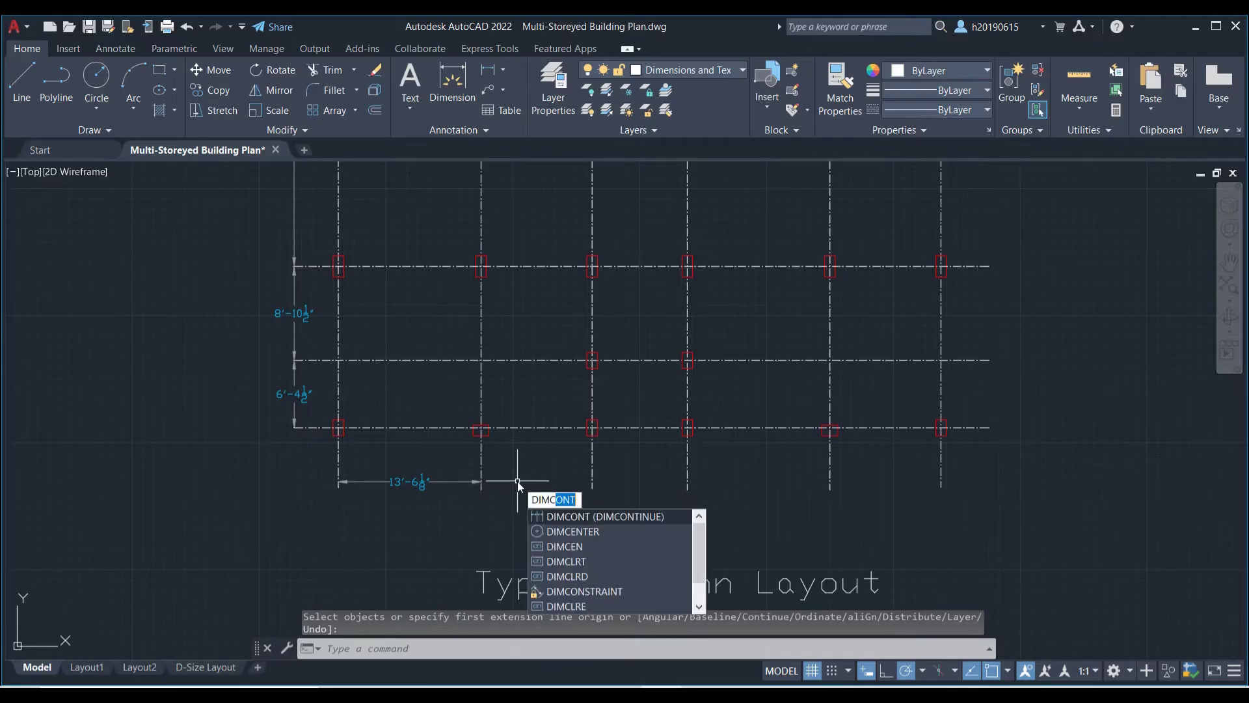
{"action": "key", "text": "Return"}
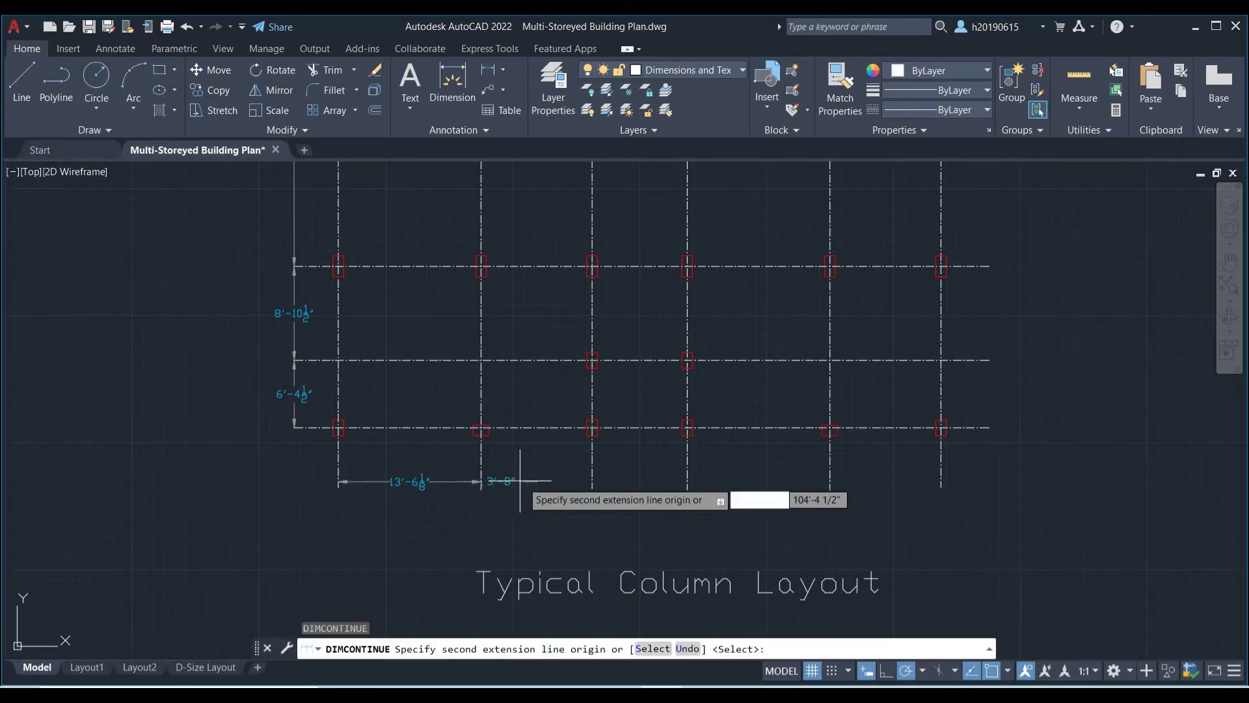
{"action": "left_click", "coordinate": [592, 480]}
{"action": "left_click", "coordinate": [687, 482]}
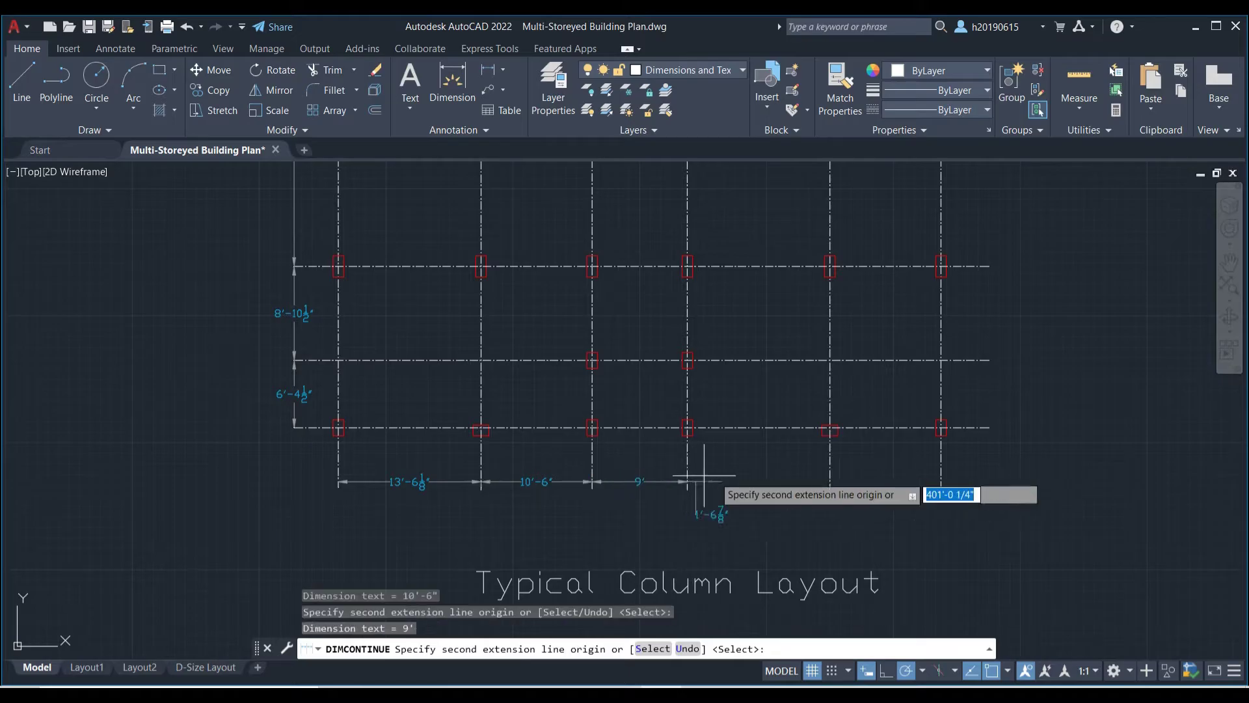
{"action": "left_click", "coordinate": [830, 482]}
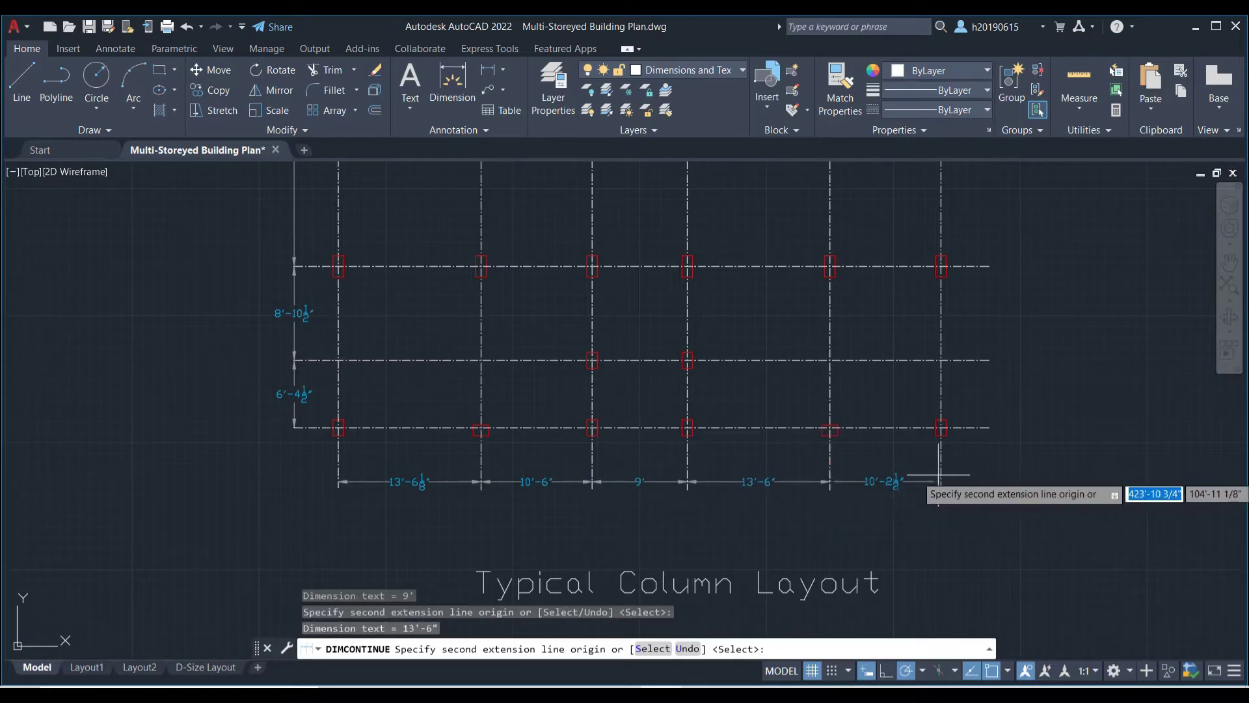
{"action": "left_click", "coordinate": [941, 478]}
{"action": "key", "text": "Escape"}
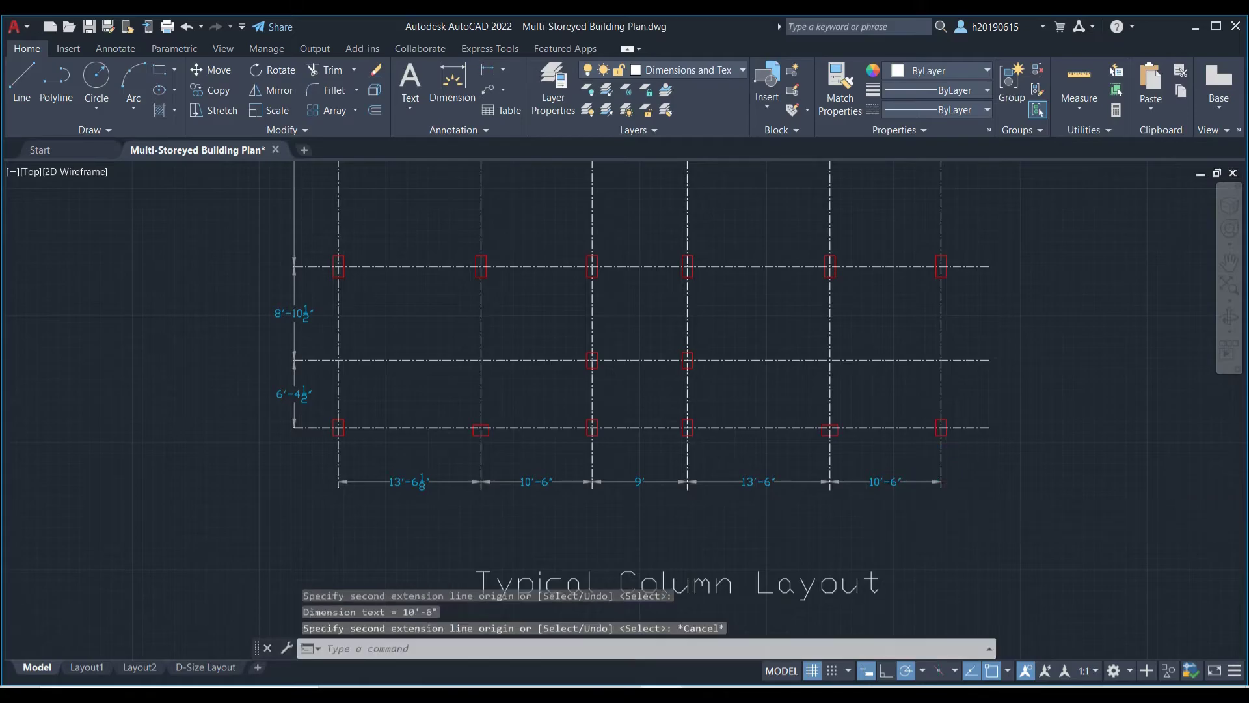
- Dimension the combined distance from the third horizontal grid line to the lowest one, placing the dimension line outside the existing vertical chain
{"action": "scroll", "coordinate": [514, 354], "scroll_direction": "down", "scroll_amount": 2}
{"action": "scroll", "coordinate": [496, 366], "scroll_direction": "up", "scroll_amount": 2}
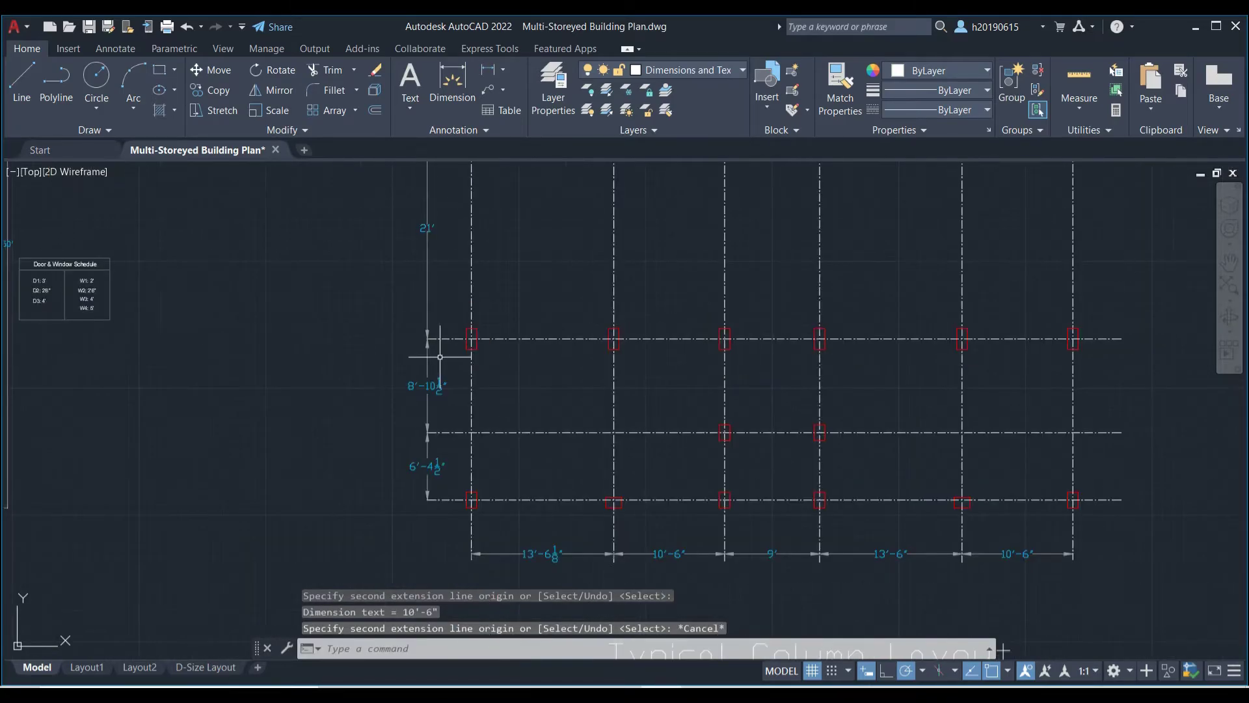
{"action": "type", "text": "dim"}
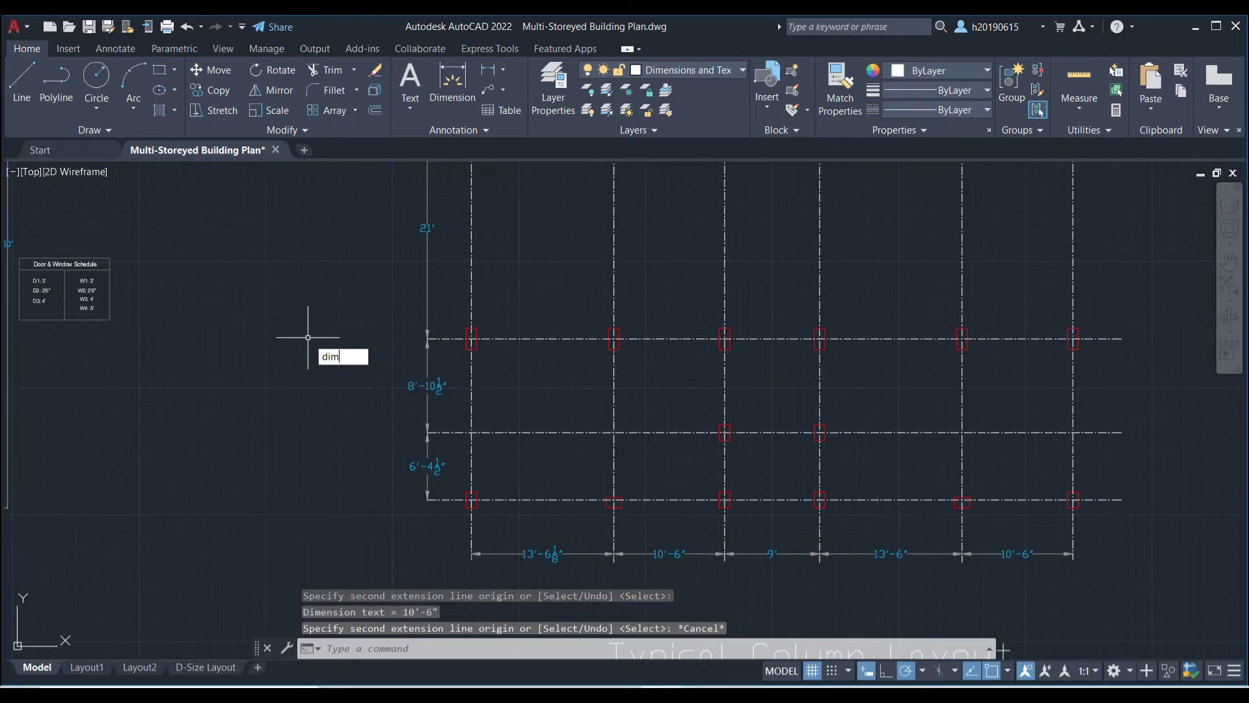
{"action": "key", "text": "Return"}
{"action": "scroll", "coordinate": [427, 343], "scroll_direction": "up", "scroll_amount": 2}
{"action": "left_click", "coordinate": [427, 343]}
{"action": "middle_click_drag", "start_coordinate": [424, 419], "coordinate": [424, 259]}
{"action": "scroll", "coordinate": [424, 258], "scroll_direction": "up", "scroll_amount": 2}
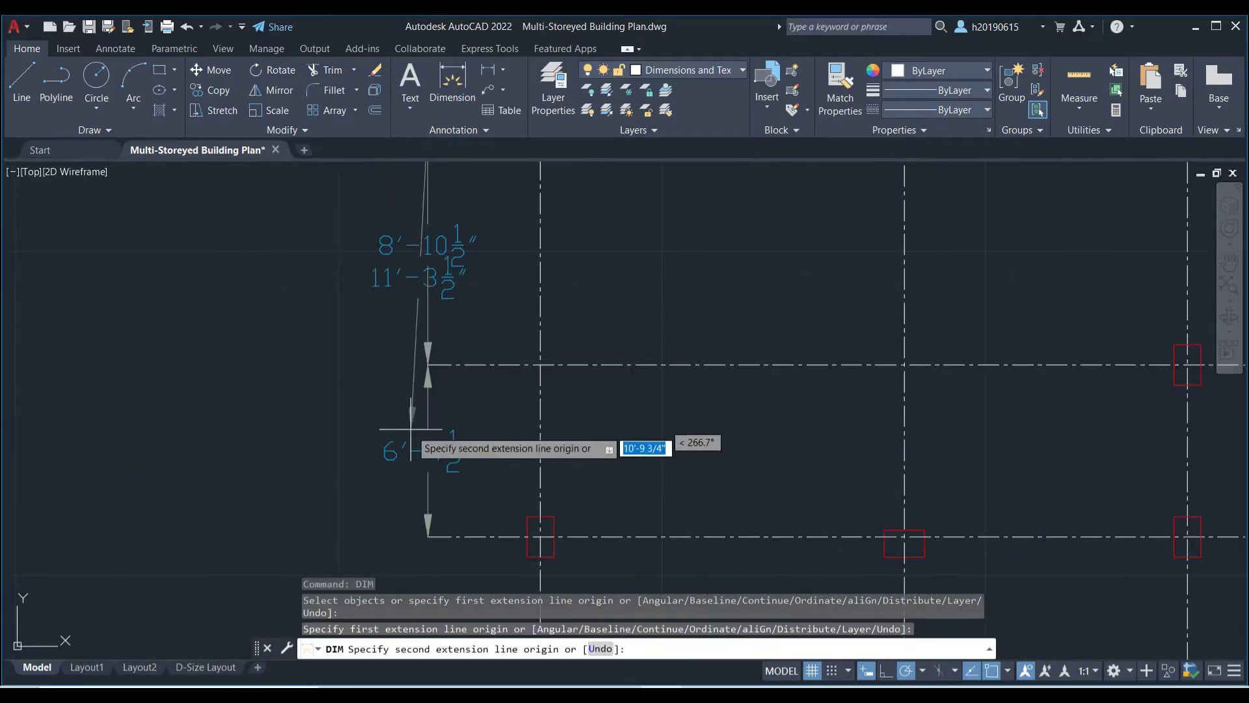
{"action": "left_click", "coordinate": [427, 536]}
{"action": "left_click", "coordinate": [286, 545]}
{"action": "scroll", "coordinate": [286, 545], "scroll_direction": "down", "scroll_amount": 2}
{"action": "scroll", "coordinate": [479, 479], "scroll_direction": "down", "scroll_amount": 3}
{"action": "middle_click_drag", "start_coordinate": [552, 466], "coordinate": [427, 467]}
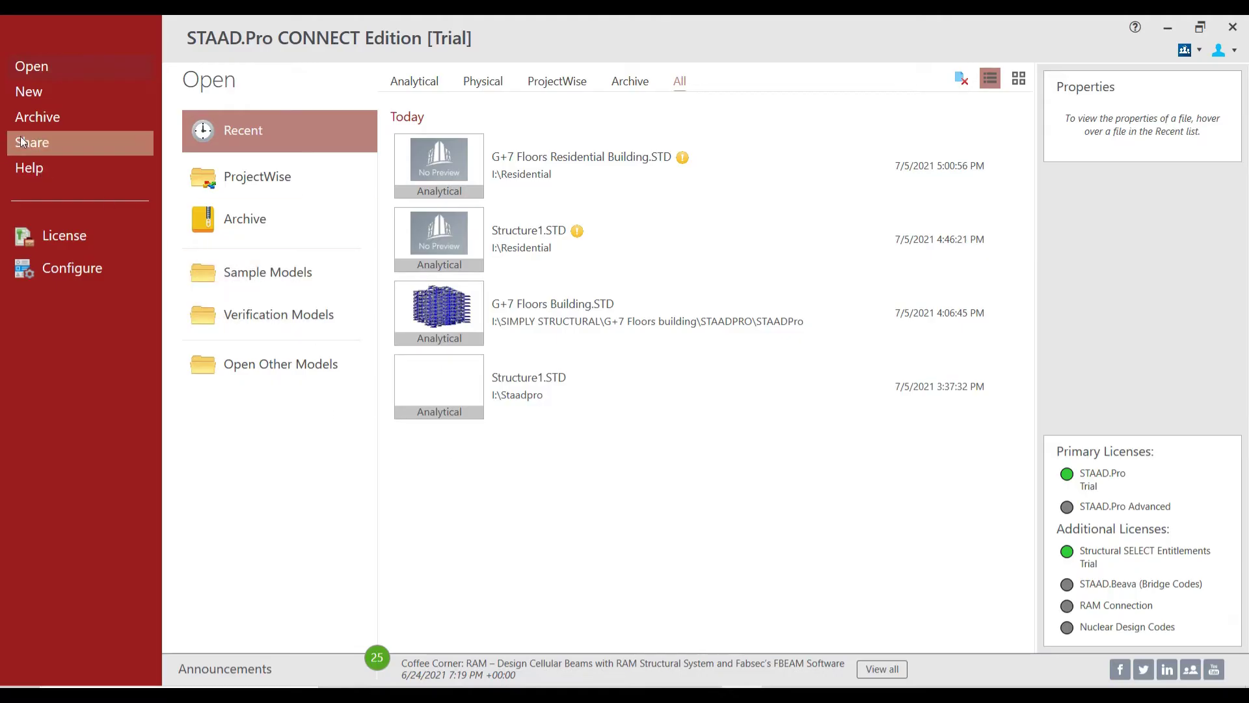
- Switch to STAAD.Pro, start a new model and set its file name to G+7 Floors Residential Building
{"action": "left_click", "coordinate": [42, 96]}
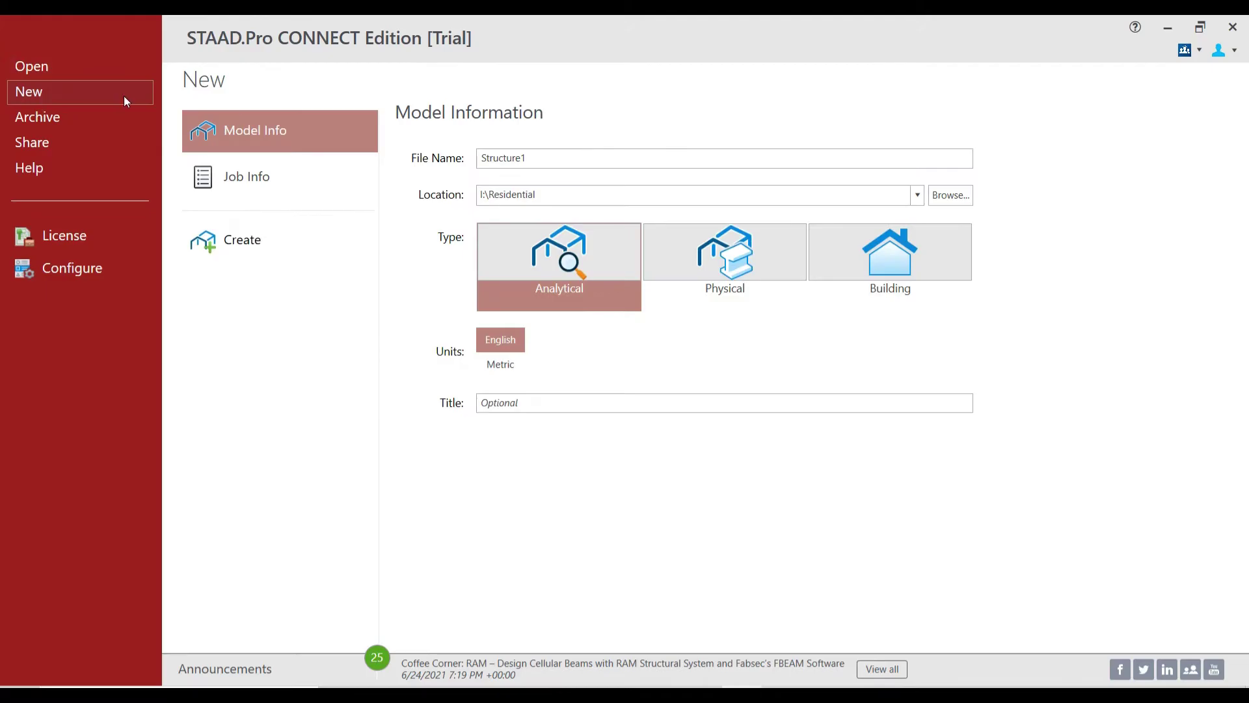
{"action": "left_click_drag", "start_coordinate": [528, 163], "coordinate": [452, 166]}
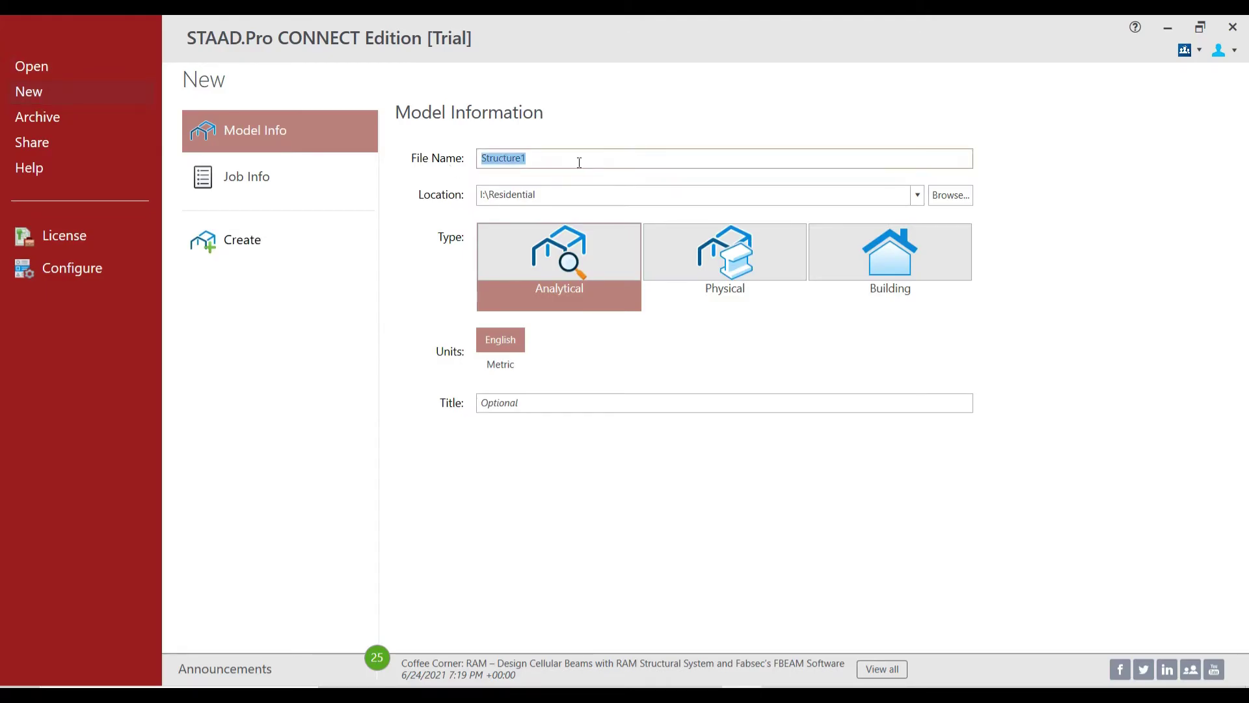
{"action": "type", "text": "G+7 Floors Residential Building"}
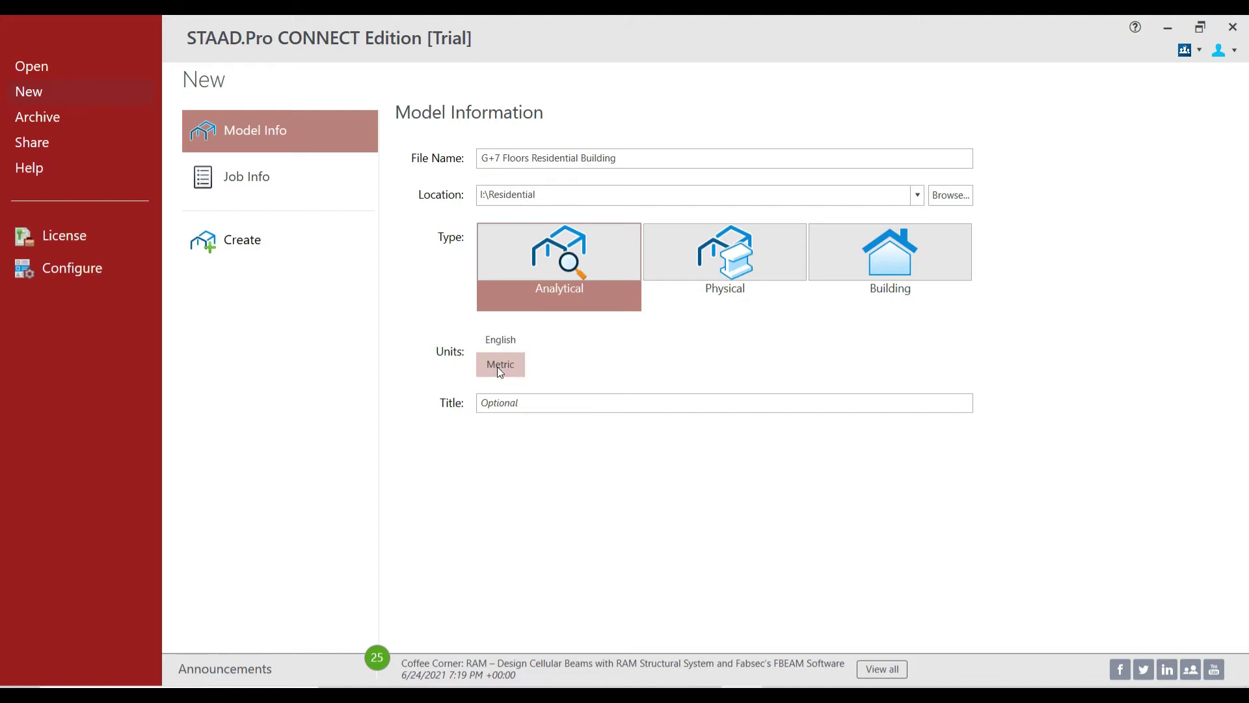
- Create the analytical model with metric units and check in AutoCAD which length units the column layout dimensions use
{"action": "left_click", "coordinate": [240, 252]}
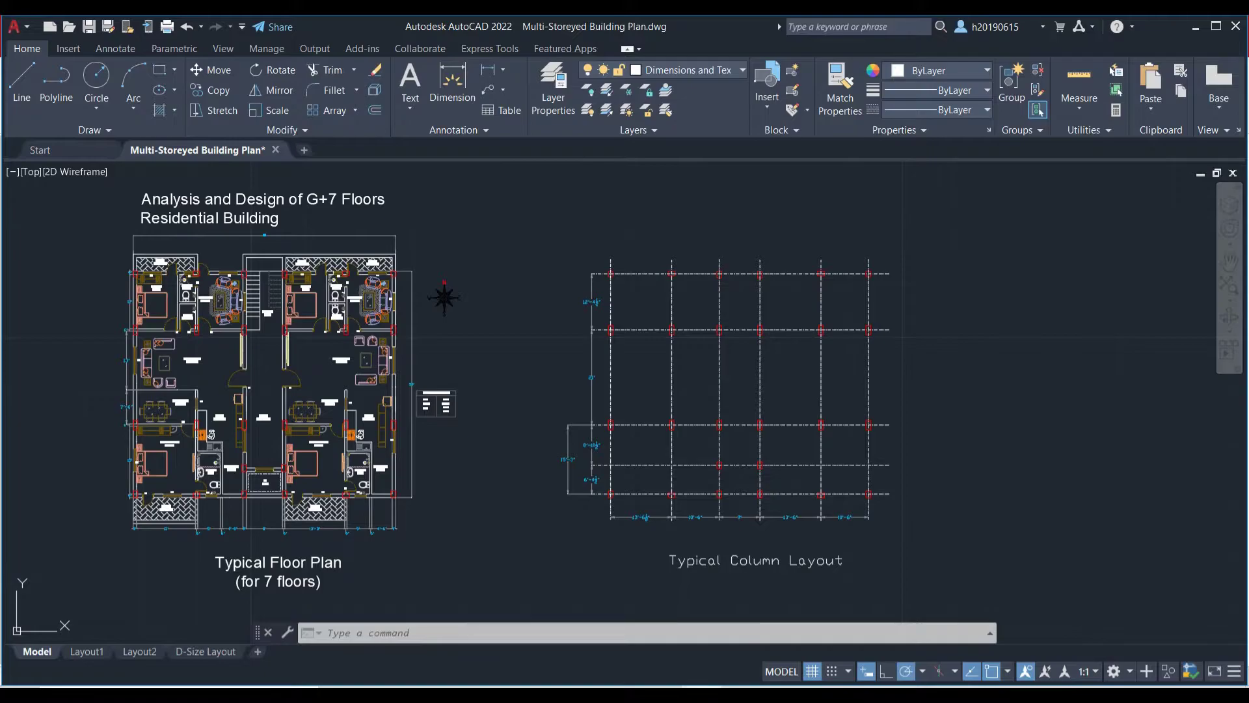
{"action": "scroll", "coordinate": [588, 305], "scroll_direction": "up", "scroll_amount": 3}
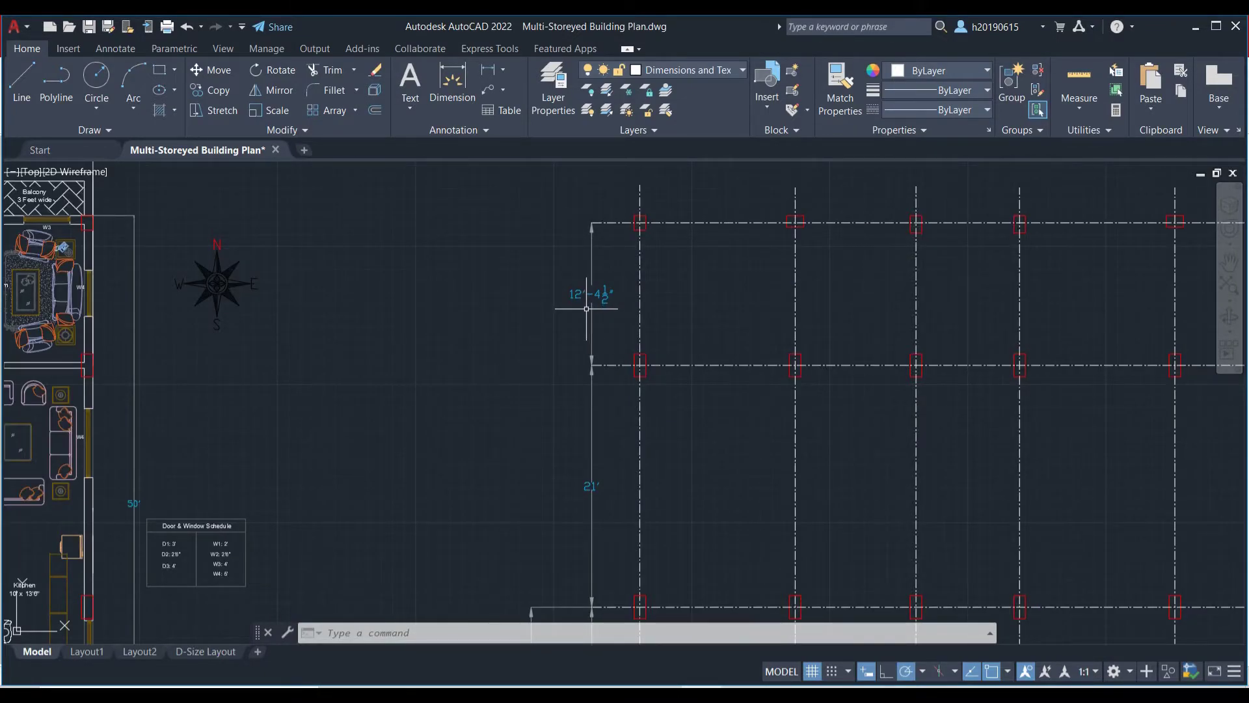
{"action": "key", "text": "super+s"}
{"action": "key", "text": "Escape"}
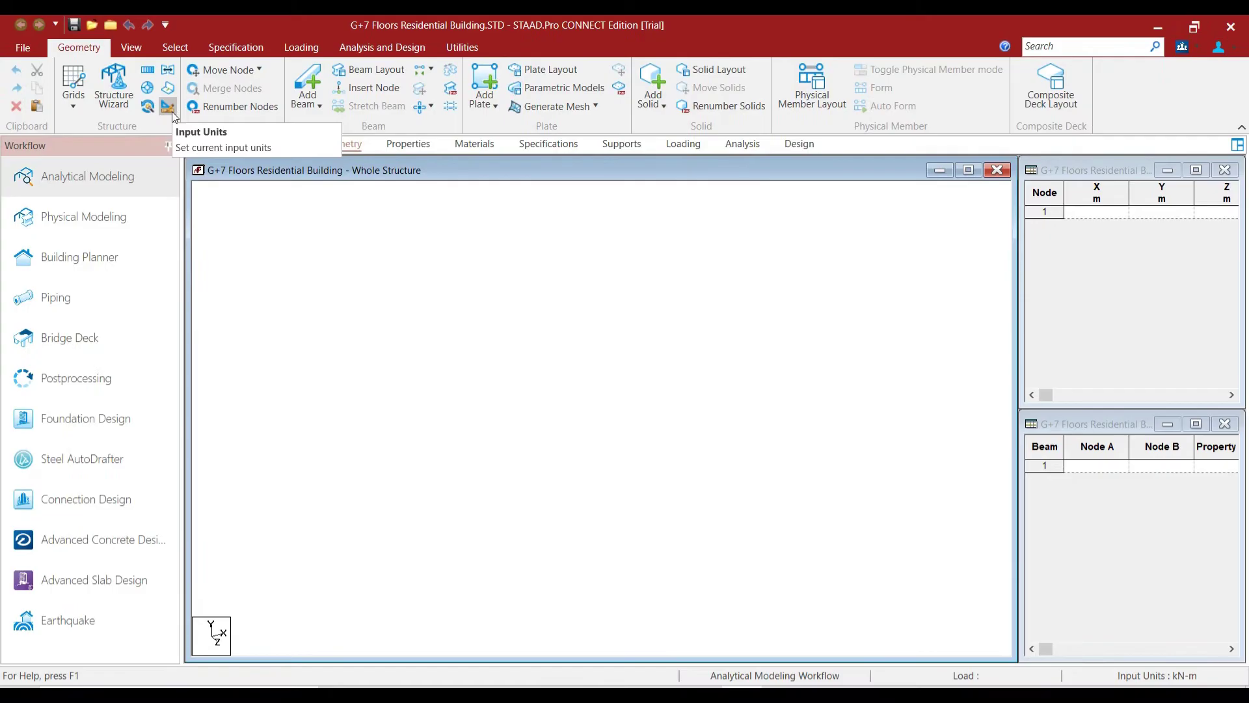
- Switch to STAAD.Pro and apply custom input units with Foot for length and KiloNewton for force
{"action": "left_click", "coordinate": [172, 112]}
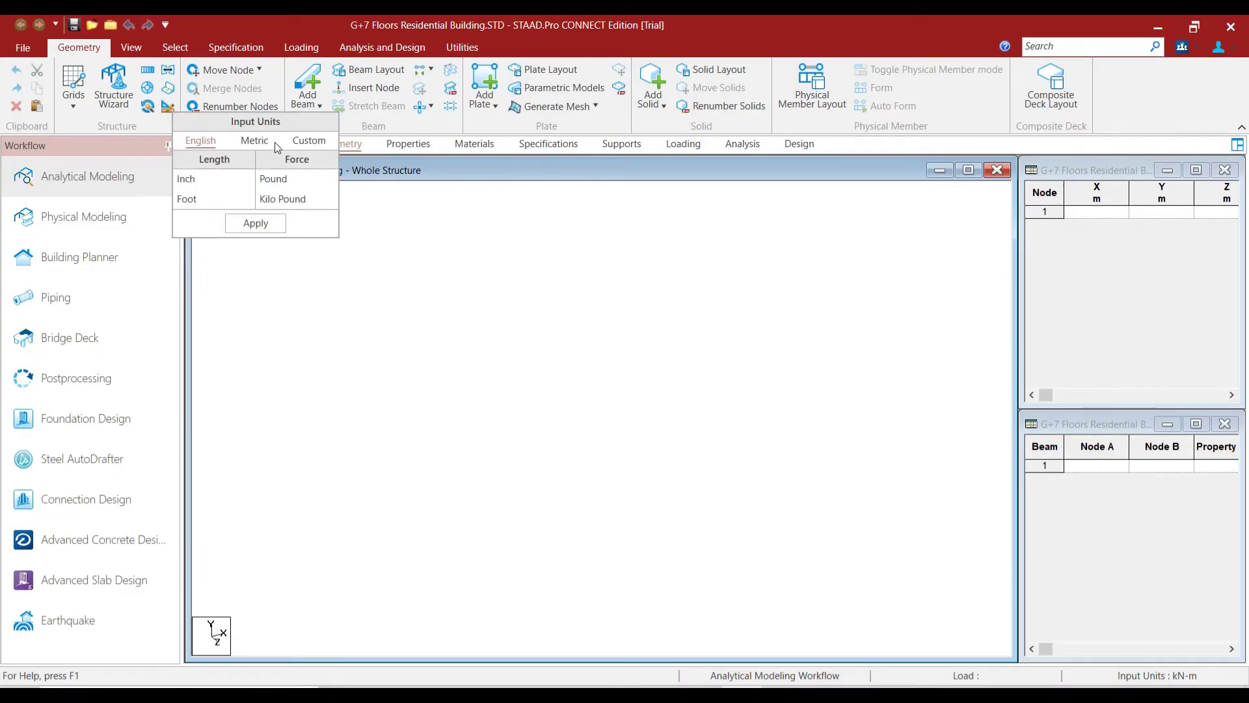
{"action": "left_click", "coordinate": [309, 144]}
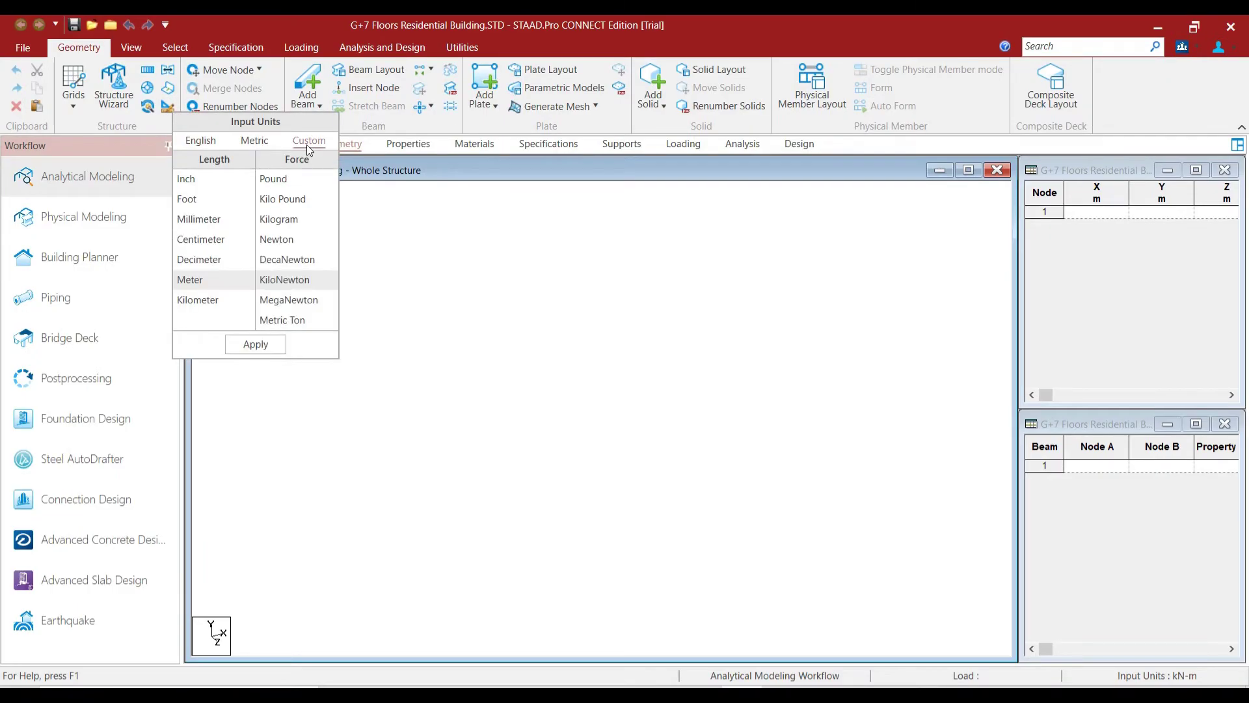
{"action": "left_click", "coordinate": [201, 201]}
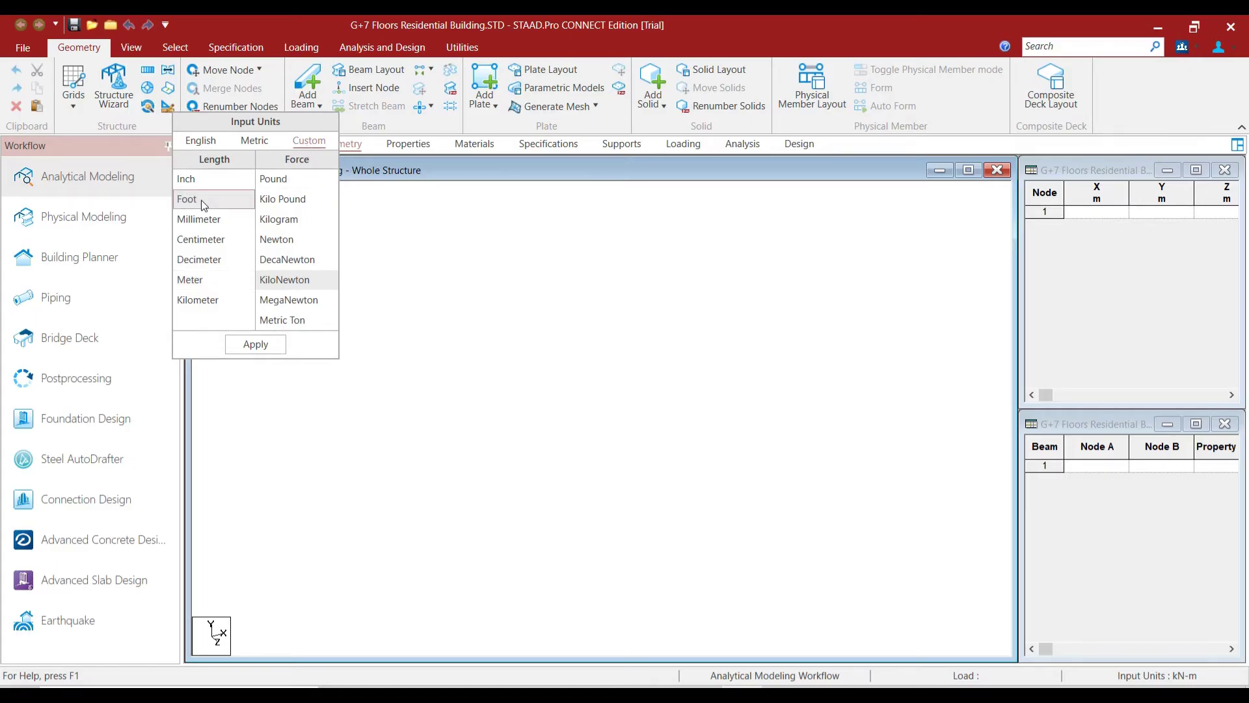
{"action": "left_click", "coordinate": [247, 345]}
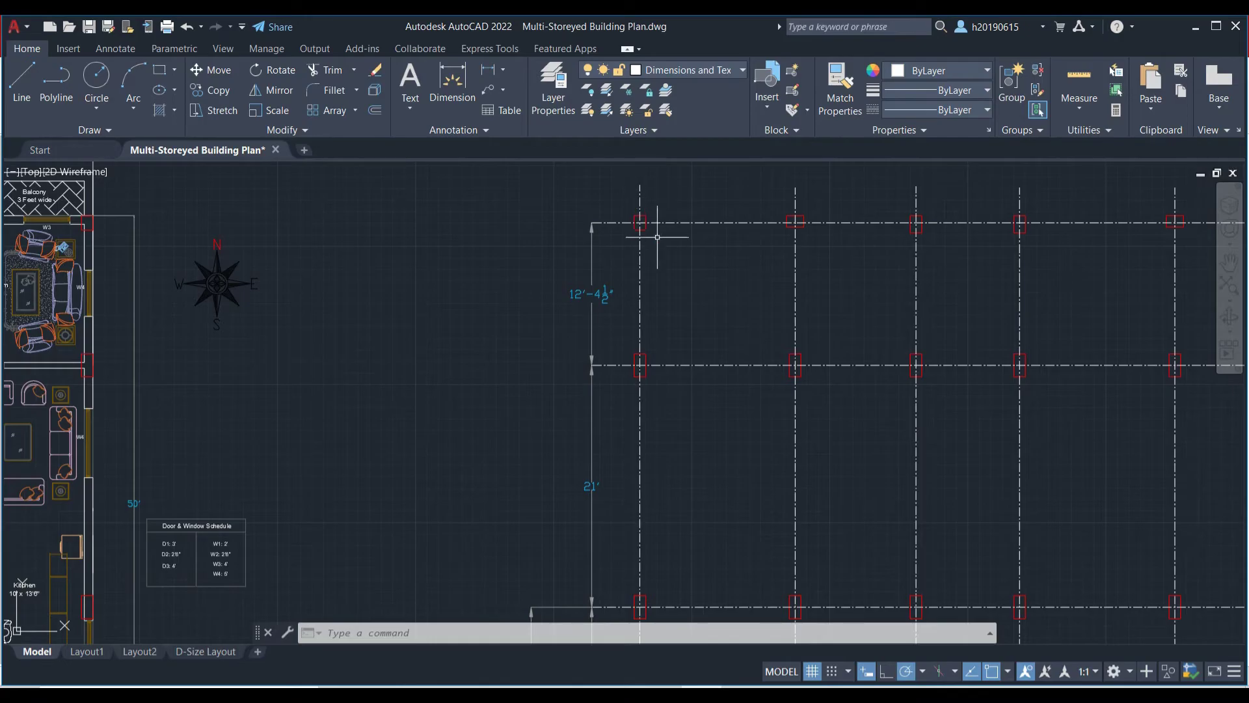
- Switch to AutoCAD and examine the column at the upper-left corner of the column layout grid as the starting point
{"action": "scroll", "coordinate": [653, 234], "scroll_direction": "up", "scroll_amount": 5}
{"action": "middle_click_drag", "start_coordinate": [654, 260], "coordinate": [699, 392]}
{"action": "scroll", "coordinate": [650, 349], "scroll_direction": "up", "scroll_amount": 2}
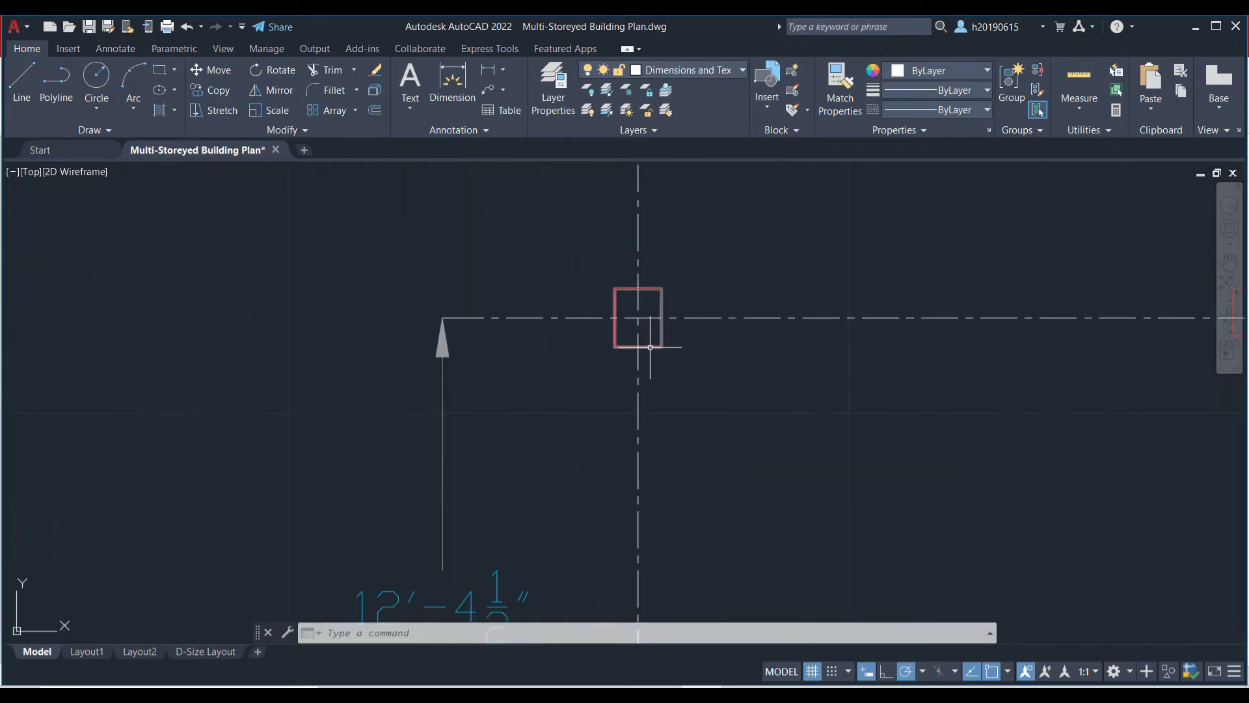
{"action": "left_click", "coordinate": [648, 349]}
{"action": "left_click", "coordinate": [655, 346]}
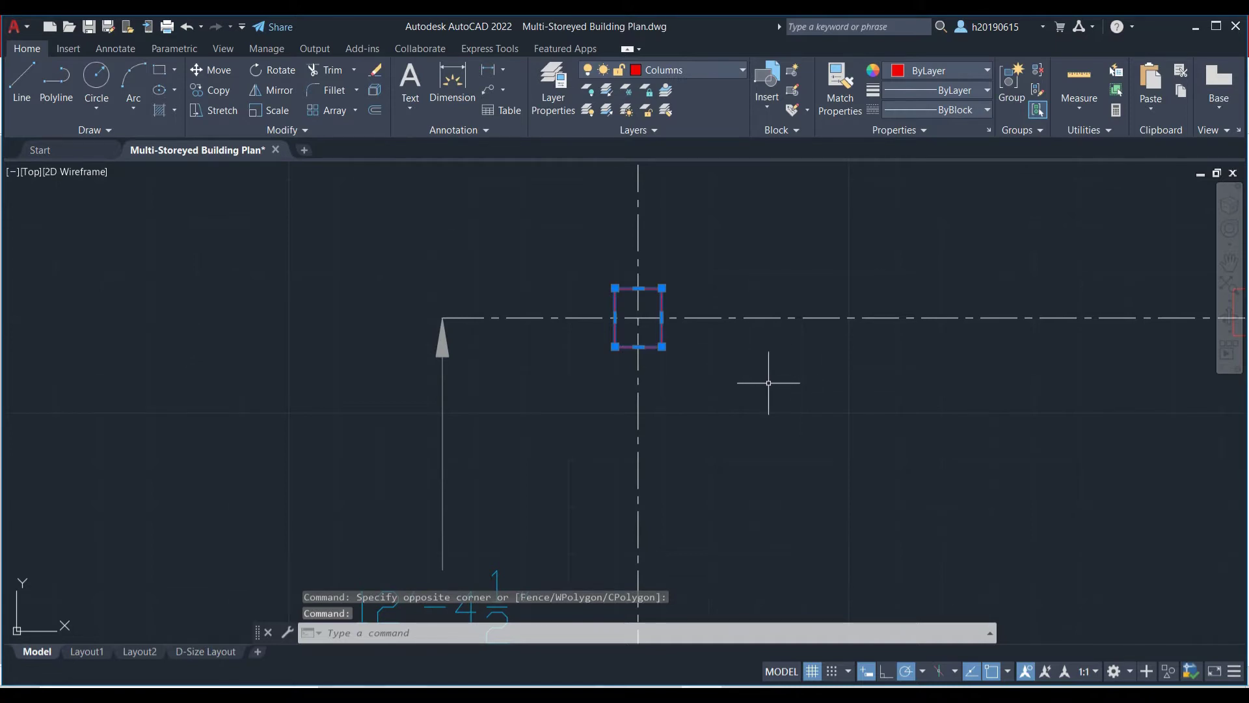
{"action": "key", "text": "Escape"}
{"action": "scroll", "coordinate": [722, 416], "scroll_direction": "down", "scroll_amount": 3}
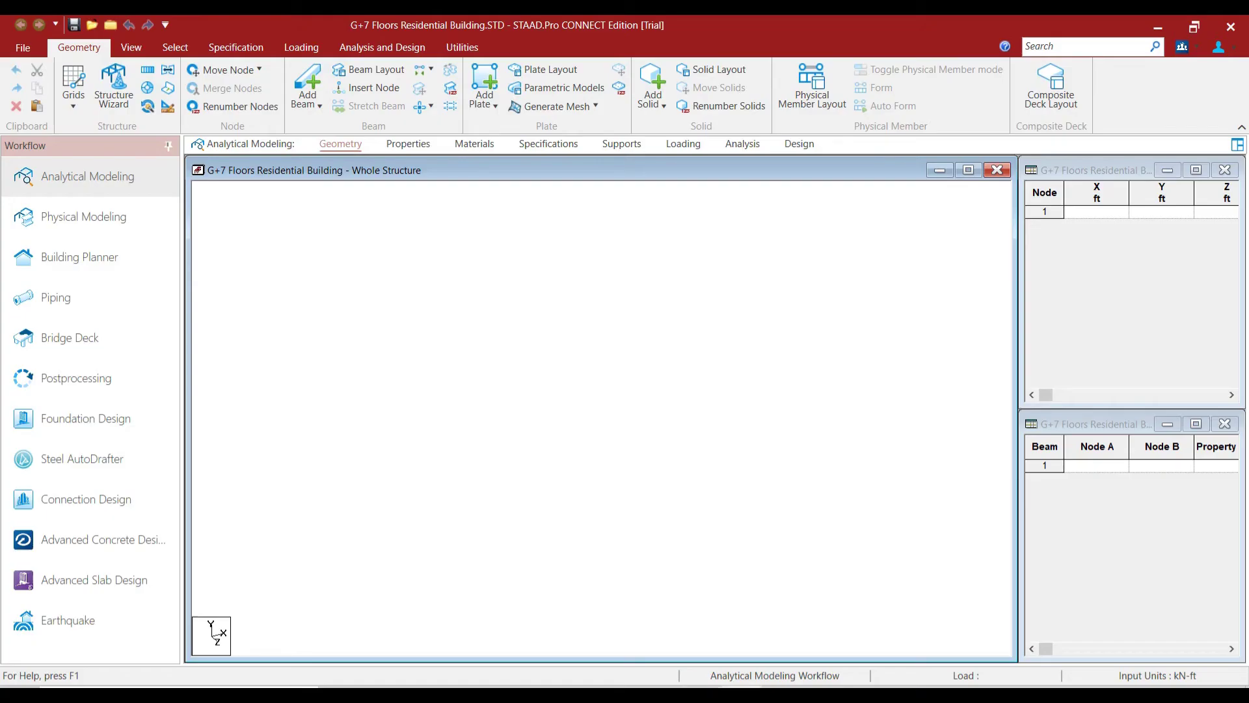
- Switch to STAAD.Pro and enter node 1 at the origin with X 0, Y 0 and Z 0 ft in the node table
{"action": "left_click", "coordinate": [1111, 212]}
{"action": "key", "text": "Tab"}
{"action": "type", "text": "0"}
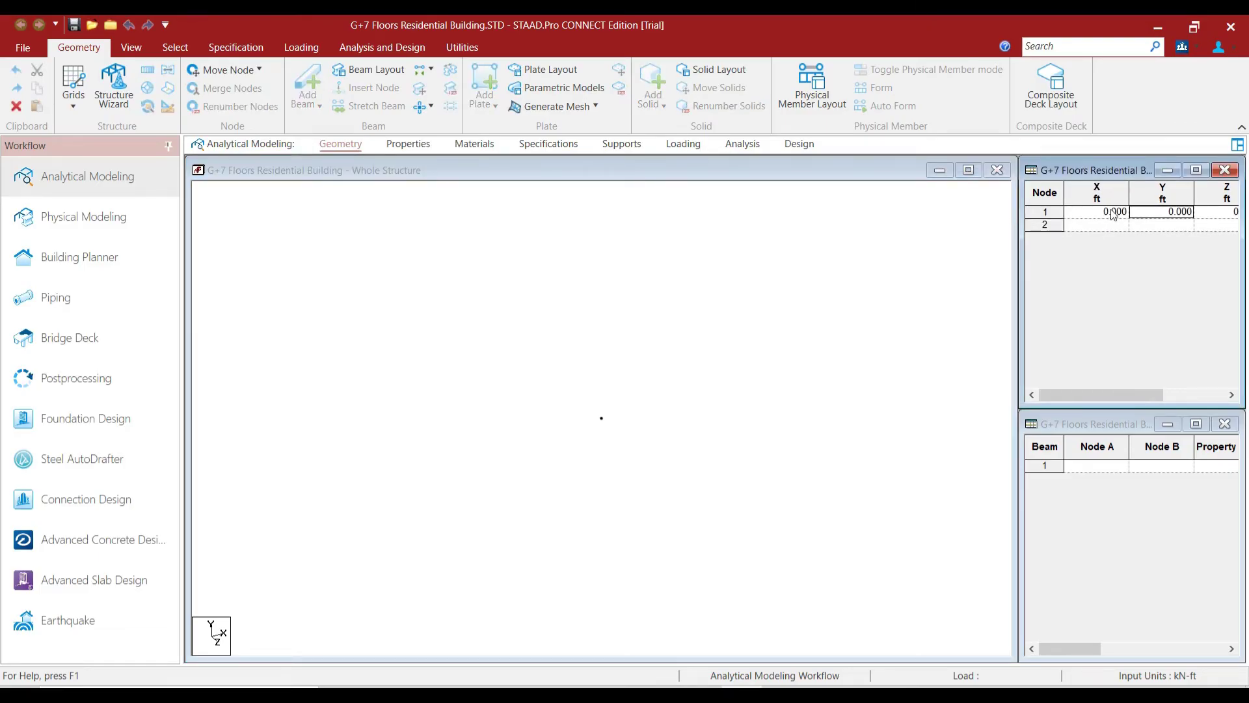
{"action": "key", "text": "Tab"}
{"action": "type", "text": "0"}
{"action": "key", "text": "Tab"}
{"action": "left_click", "coordinate": [626, 465]}
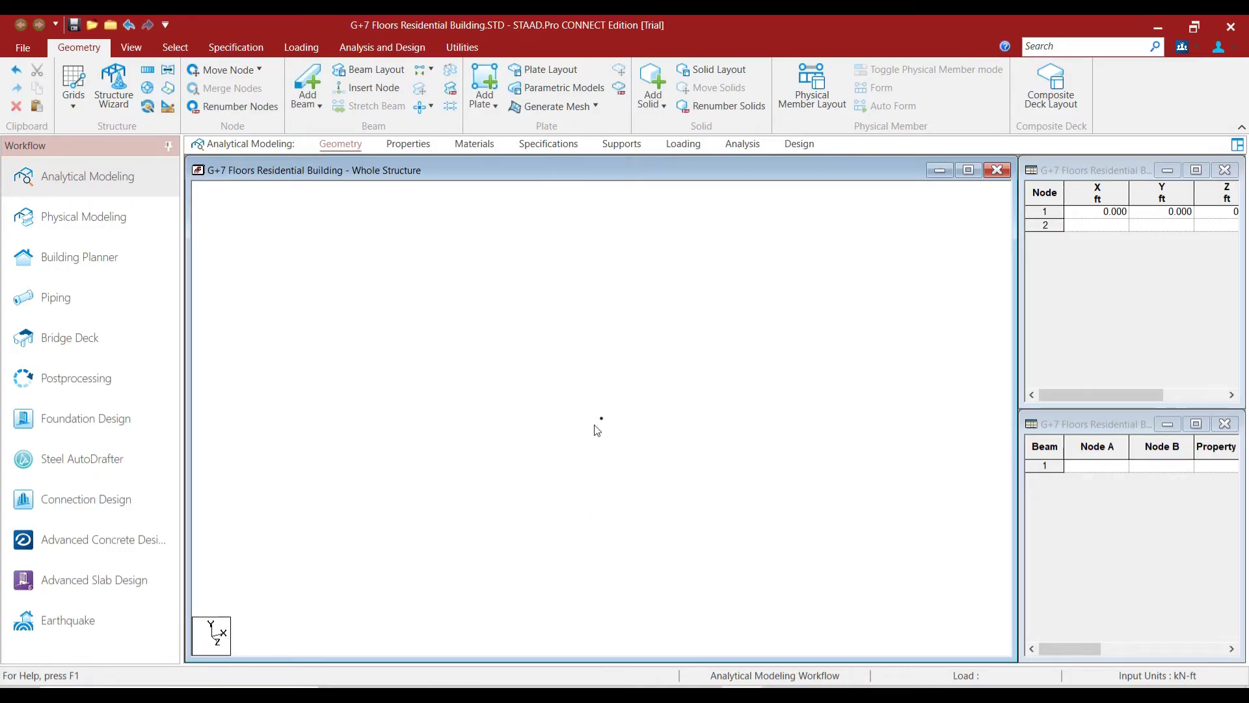
- Try to select the node at the origin by enclosing it in a selection window
{"action": "left_click_drag", "start_coordinate": [584, 403], "coordinate": [632, 449]}
{"action": "left_click_drag", "start_coordinate": [577, 396], "coordinate": [622, 445]}
{"action": "left_click_drag", "start_coordinate": [580, 403], "coordinate": [623, 445]}
{"action": "left_click_drag", "start_coordinate": [581, 408], "coordinate": [637, 458]}
{"action": "left_click_drag", "start_coordinate": [572, 397], "coordinate": [624, 453]}
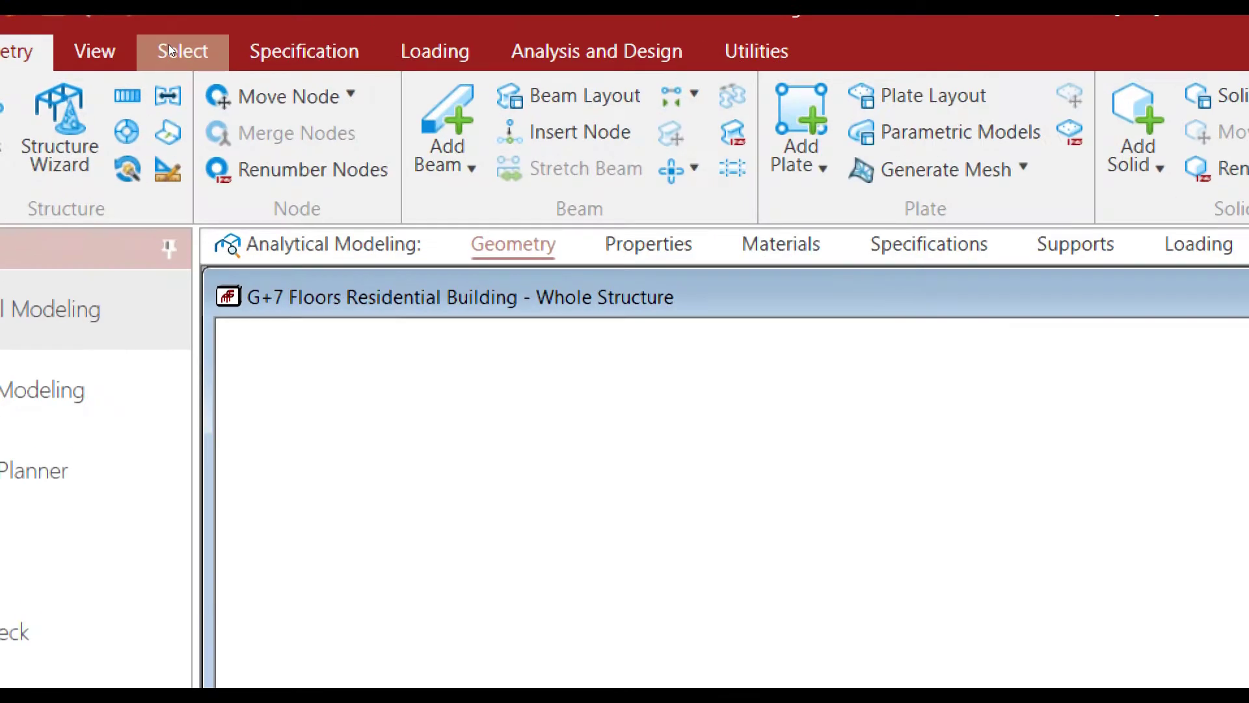
- Activate the Node Cursor and select the node at the origin
{"action": "left_click", "coordinate": [169, 44]}
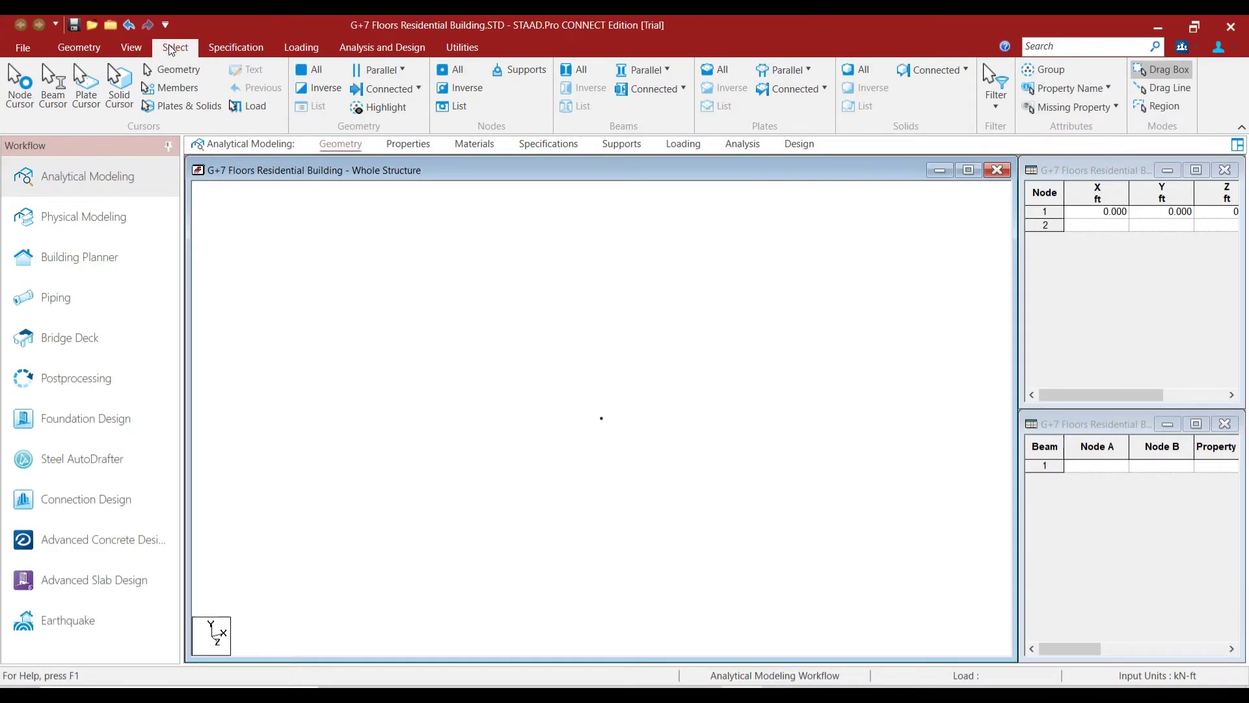
{"action": "left_click", "coordinate": [17, 104]}
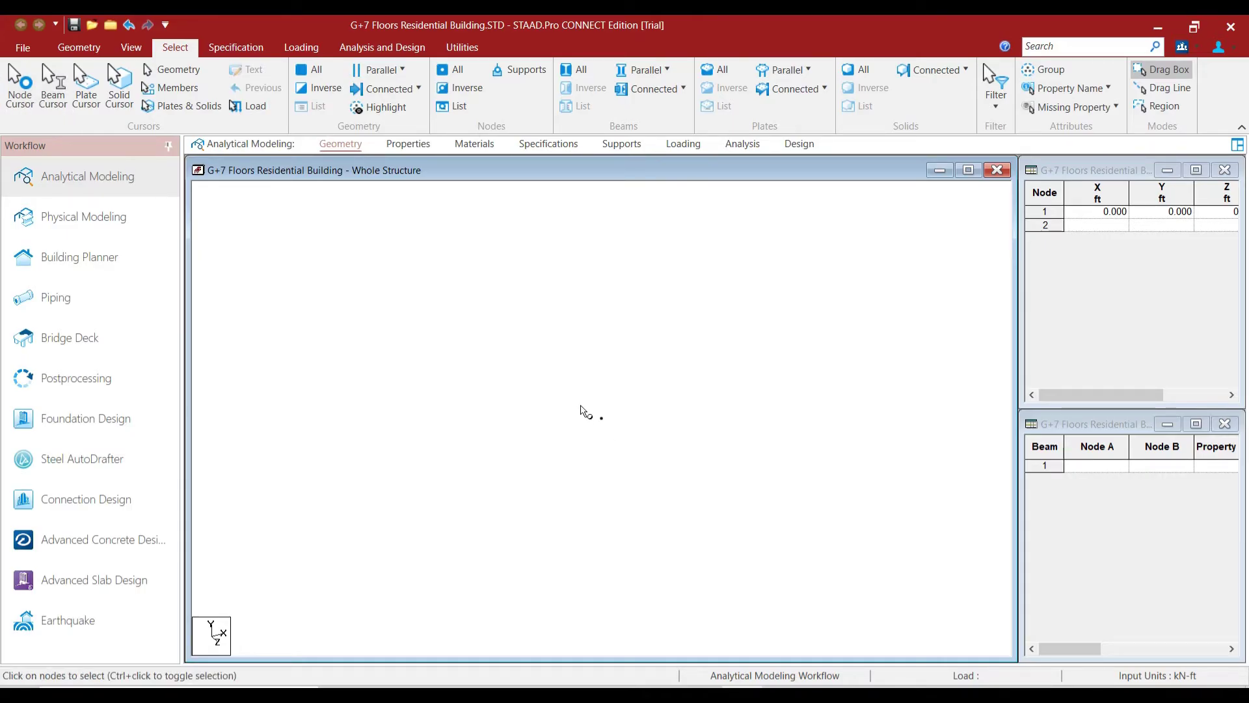
{"action": "left_click", "coordinate": [600, 417]}
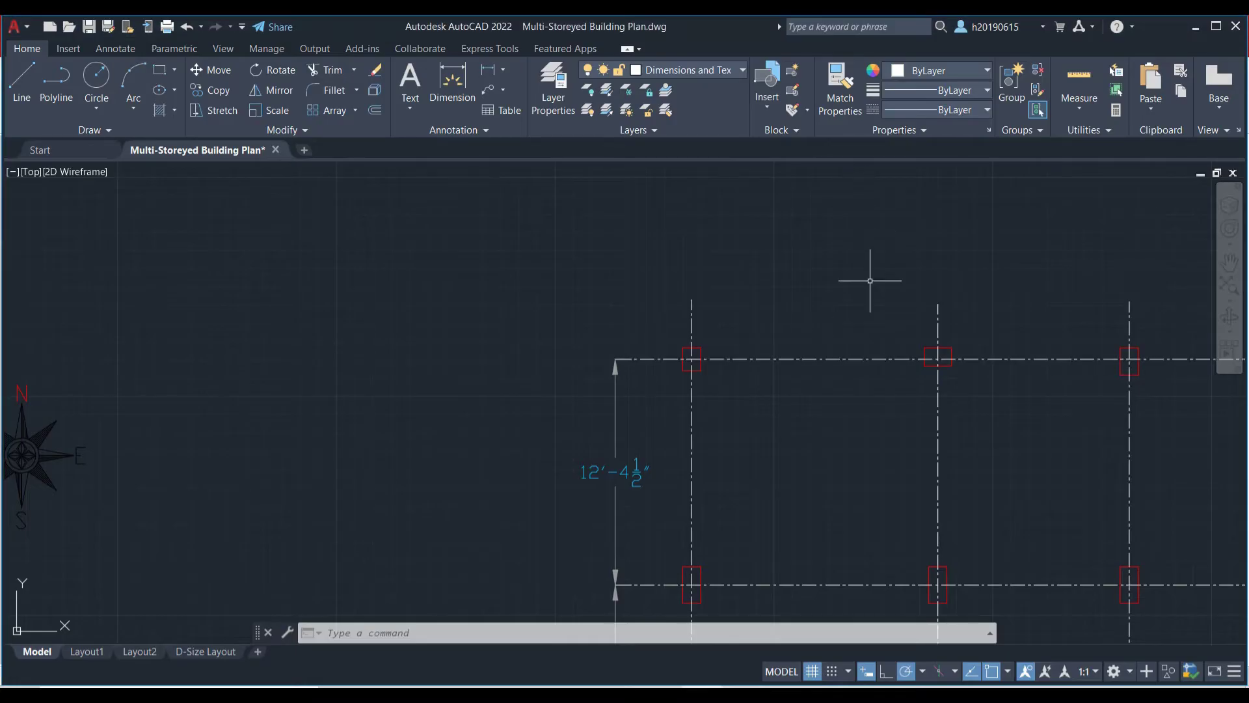
- Switch to AutoCAD and examine the dimension between the first two vertical grid lines below the column layout
{"action": "scroll", "coordinate": [937, 348], "scroll_direction": "up", "scroll_amount": 5}
{"action": "scroll", "coordinate": [930, 354], "scroll_direction": "down", "scroll_amount": 8}
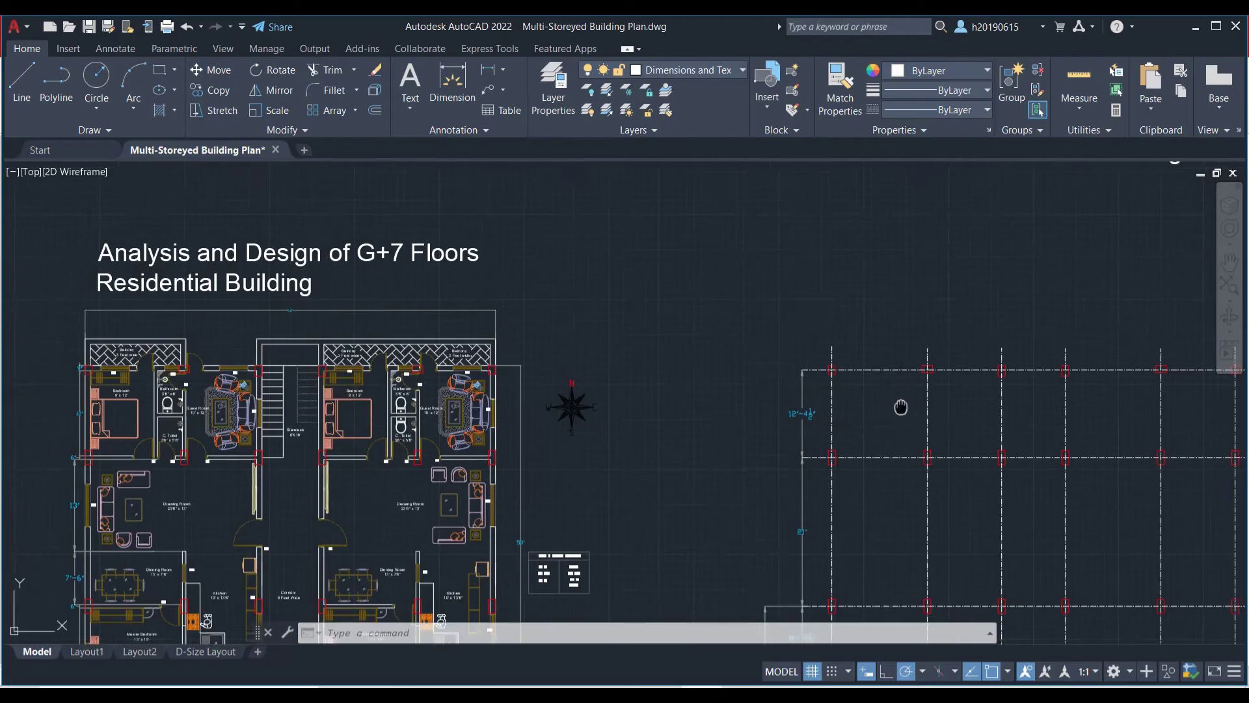
{"action": "scroll", "coordinate": [803, 497], "scroll_direction": "up", "scroll_amount": 5}
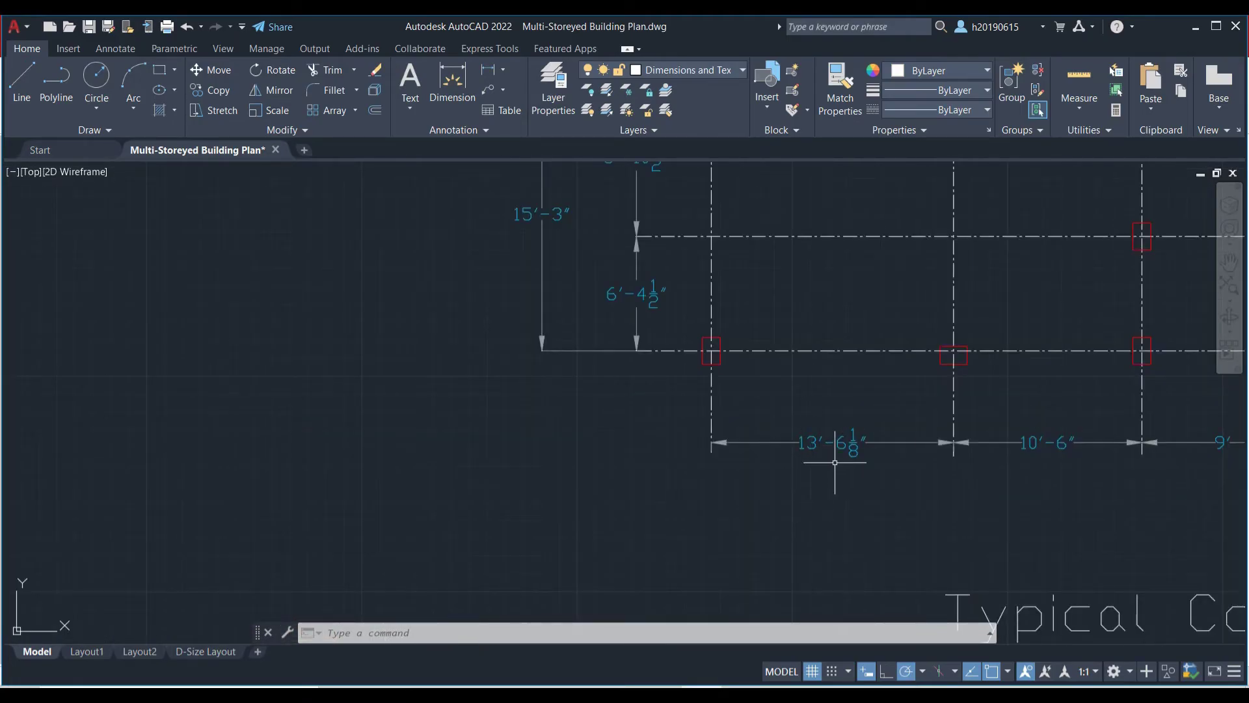
{"action": "scroll", "coordinate": [851, 455], "scroll_direction": "up", "scroll_amount": 4}
{"action": "scroll", "coordinate": [851, 454], "scroll_direction": "up", "scroll_amount": 2}
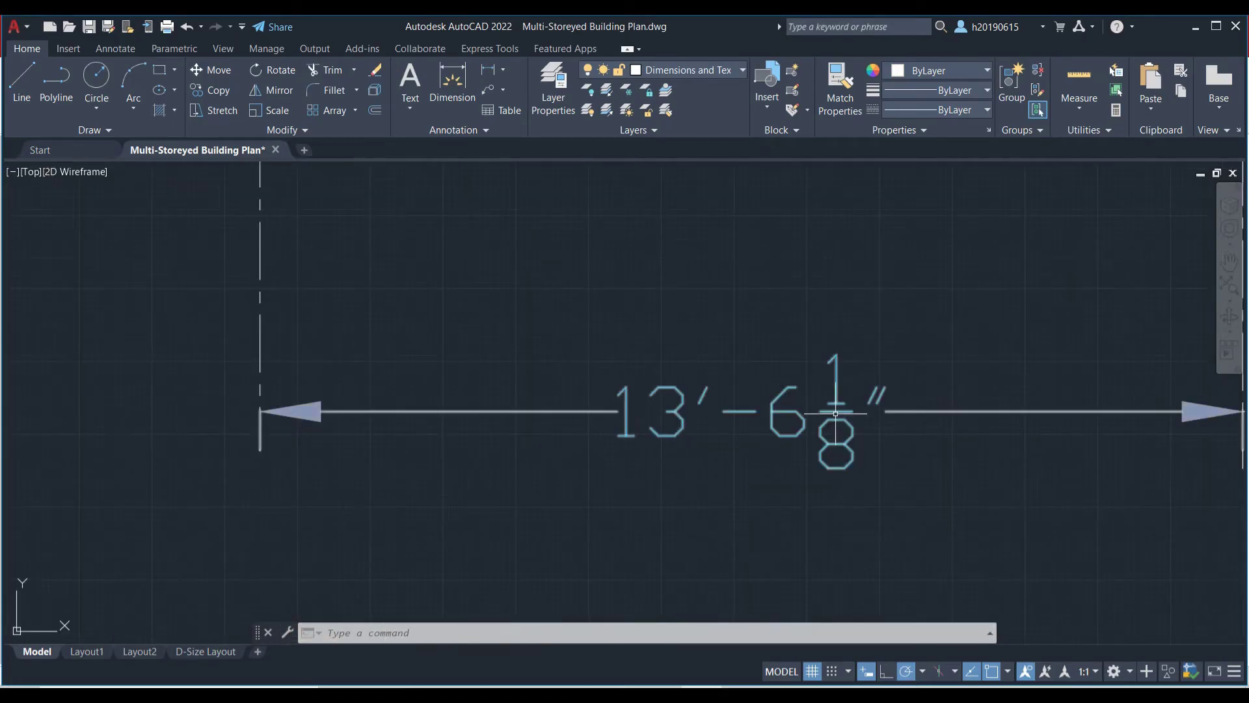
{"action": "scroll", "coordinate": [839, 429], "scroll_direction": "down", "scroll_amount": 10}
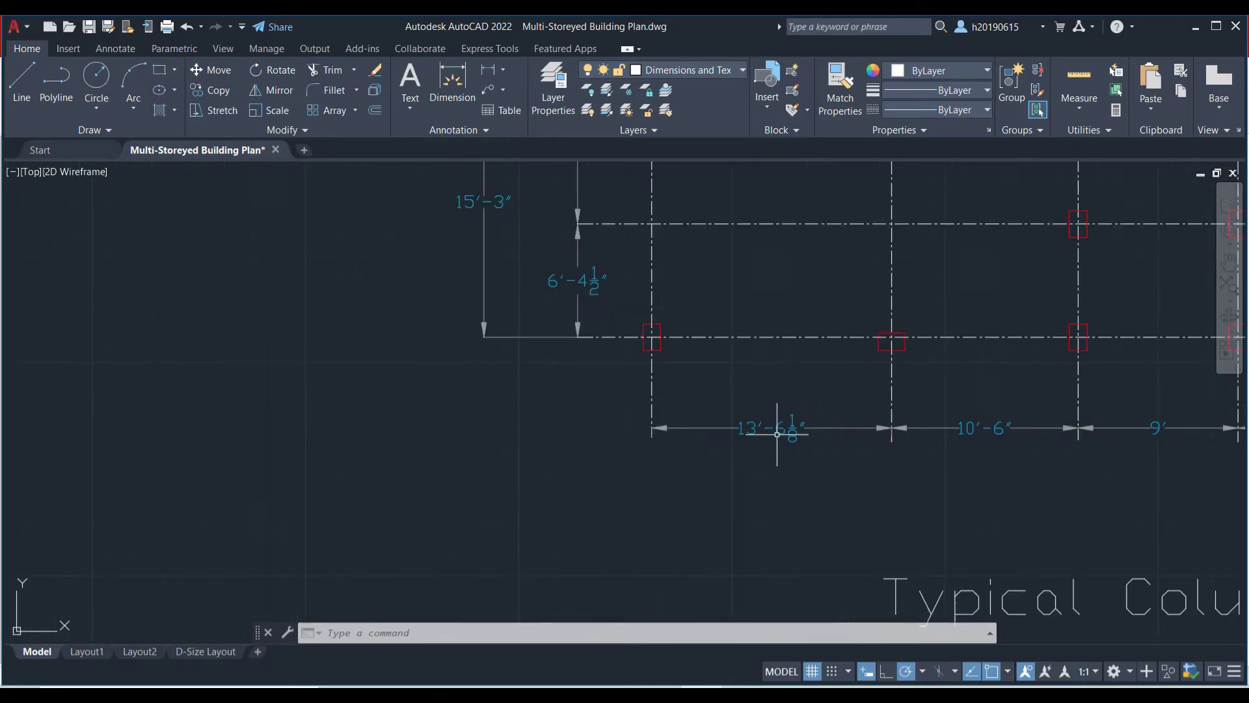
{"action": "middle_click_drag", "start_coordinate": [793, 358], "coordinate": [751, 441]}
{"action": "scroll", "coordinate": [751, 459], "scroll_direction": "down", "scroll_amount": 2}
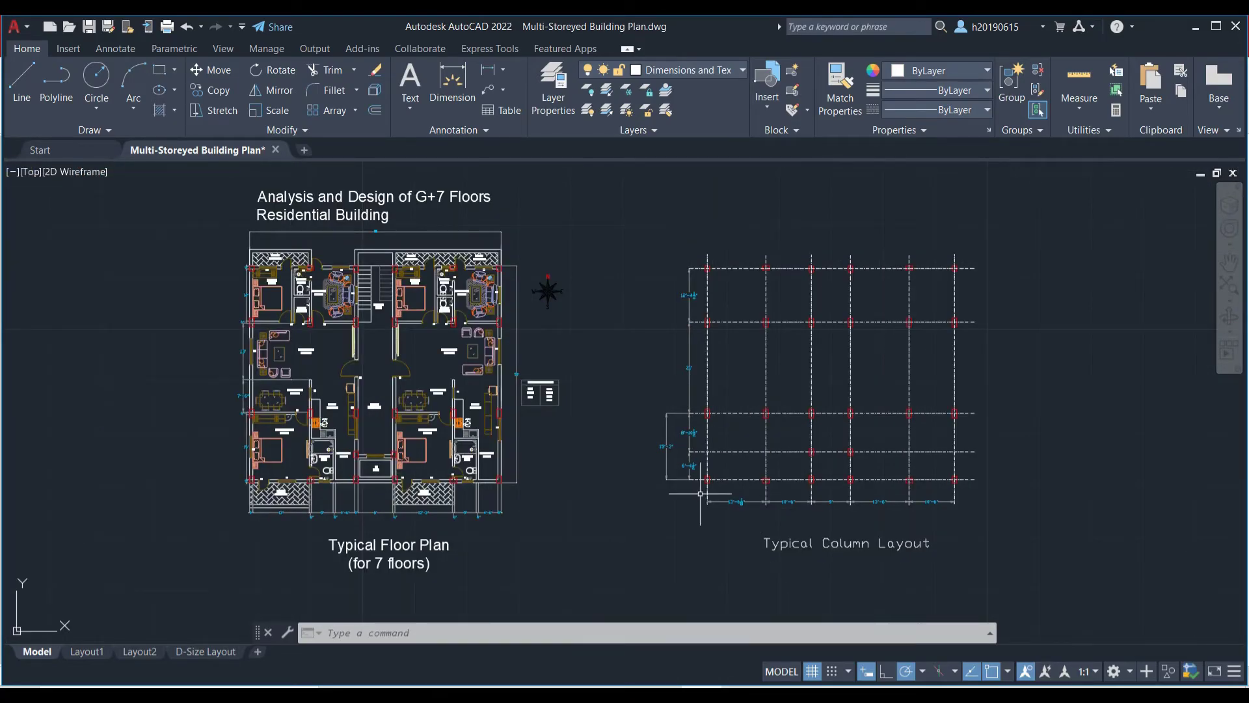
{"action": "scroll", "coordinate": [736, 510], "scroll_direction": "up", "scroll_amount": 2}
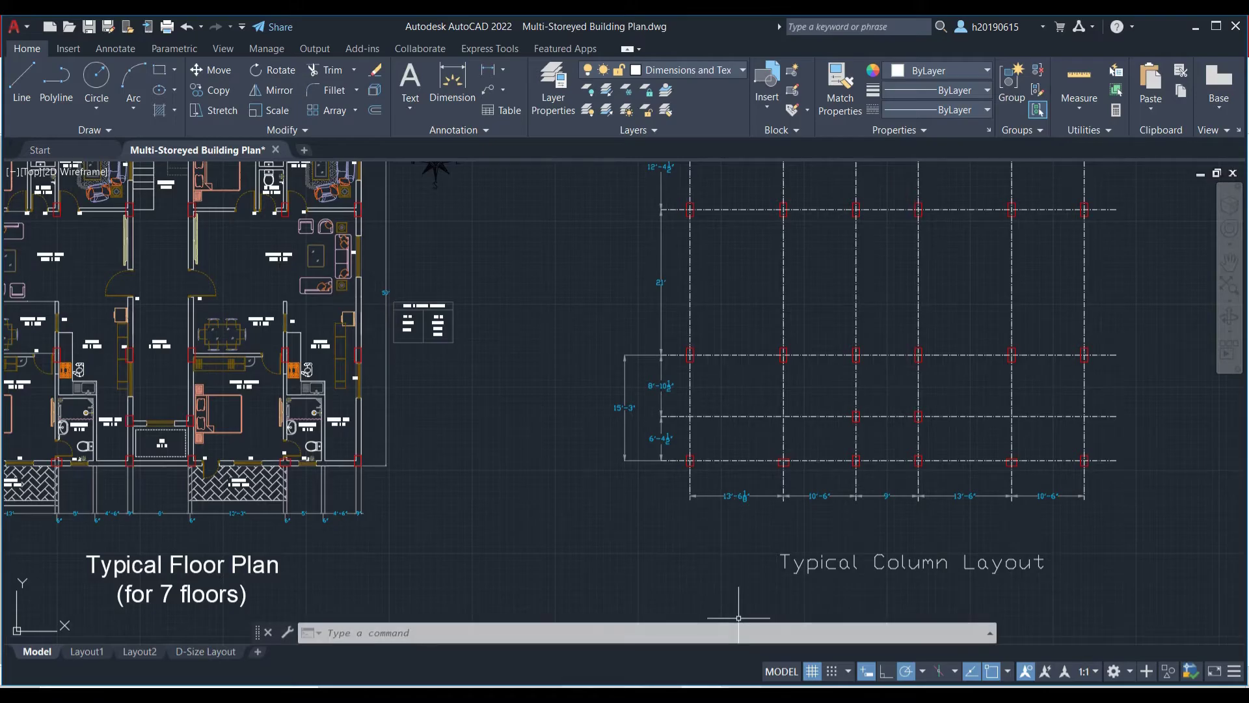
{"action": "scroll", "coordinate": [740, 503], "scroll_direction": "up", "scroll_amount": 4}
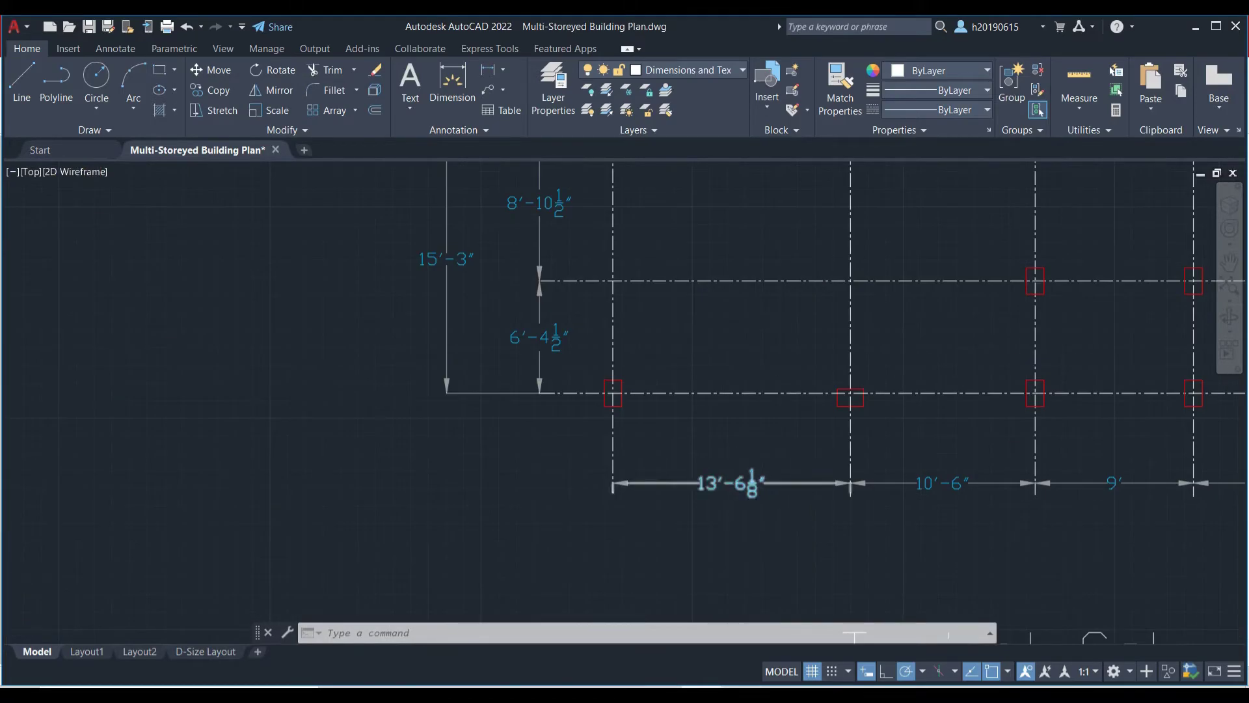
{"action": "scroll", "coordinate": [736, 483], "scroll_direction": "up", "scroll_amount": 4}
{"action": "scroll", "coordinate": [765, 484], "scroll_direction": "down", "scroll_amount": 4}
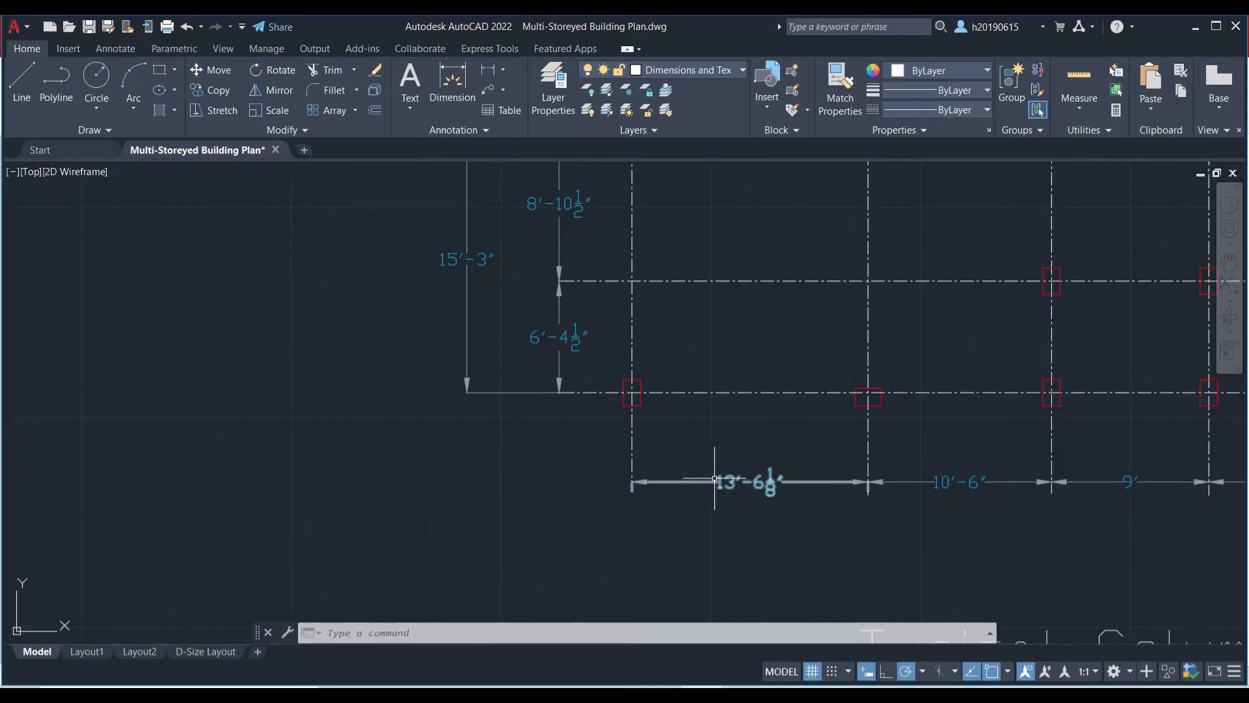
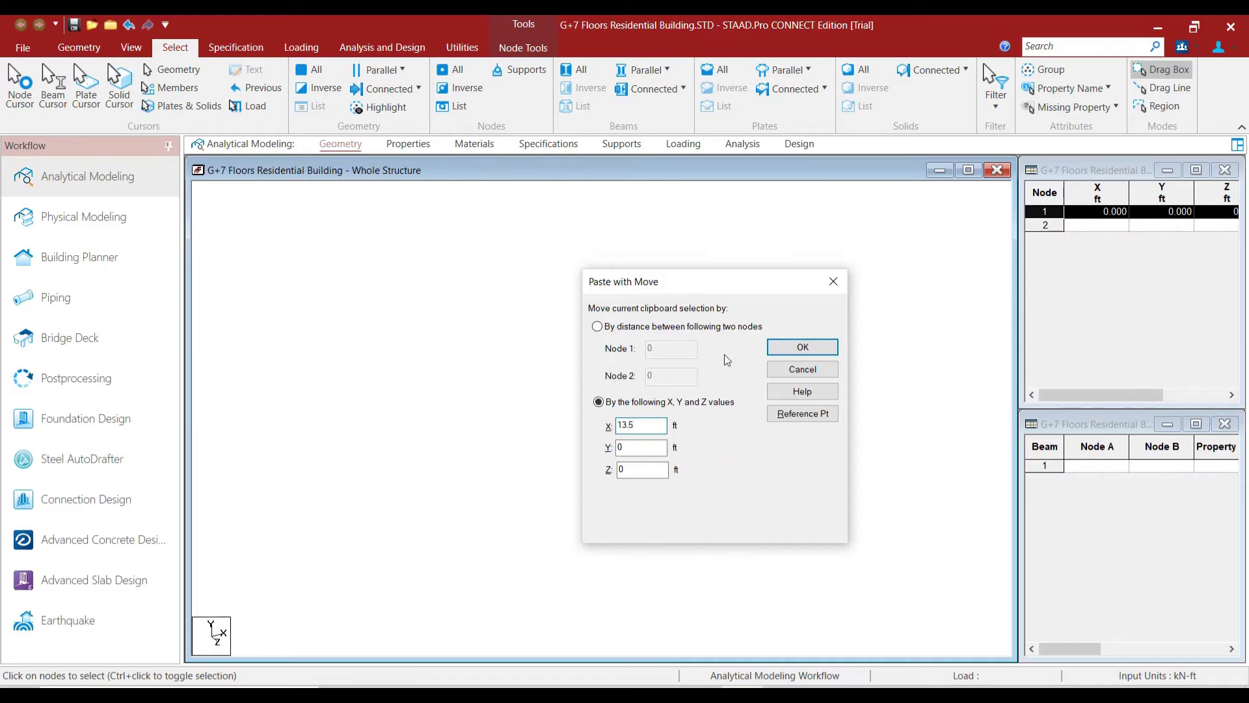
- Paste the copied origin node with a 13.5 ft offset in X and show the model in the top view
{"action": "left_click", "coordinate": [803, 347]}
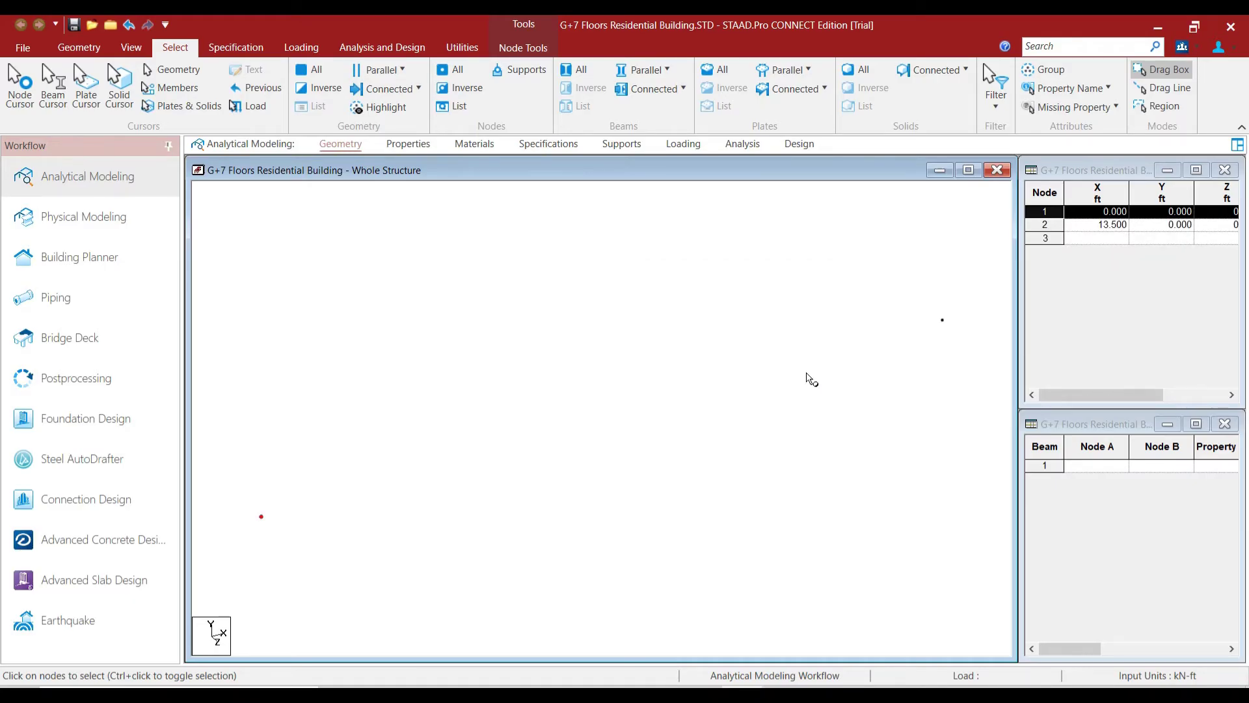
{"action": "left_click", "coordinate": [735, 454]}
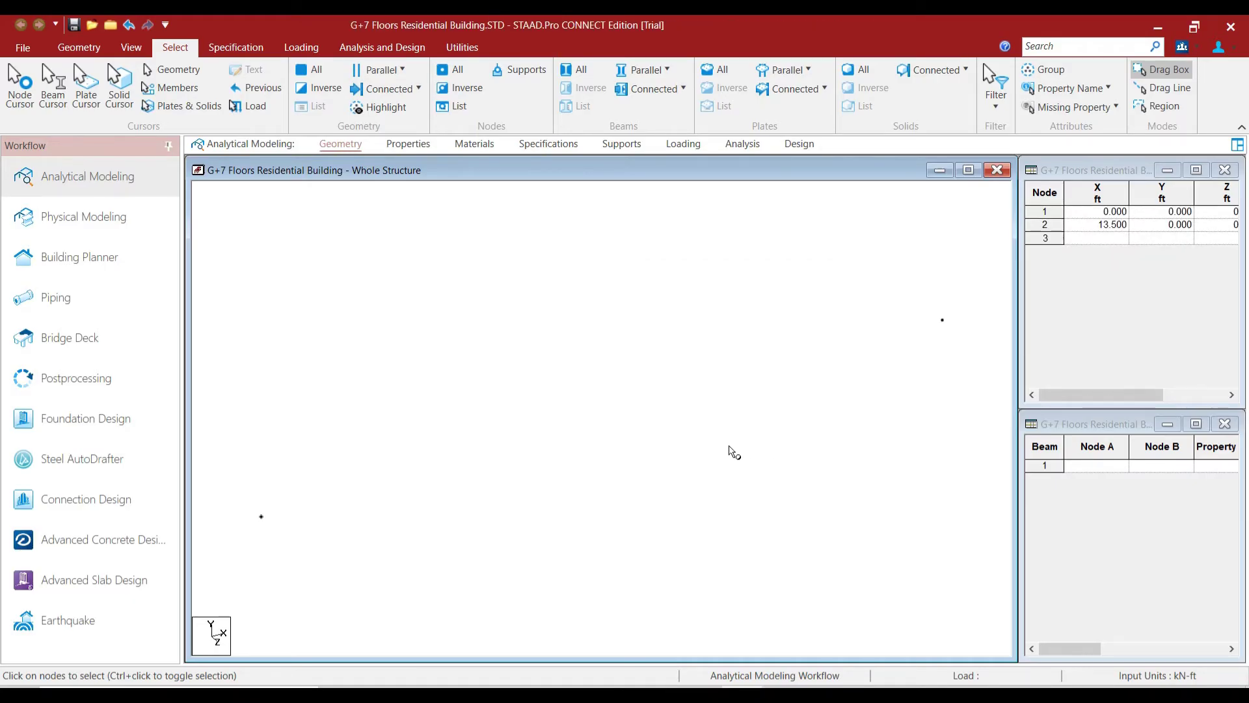
{"action": "left_click", "coordinate": [927, 343]}
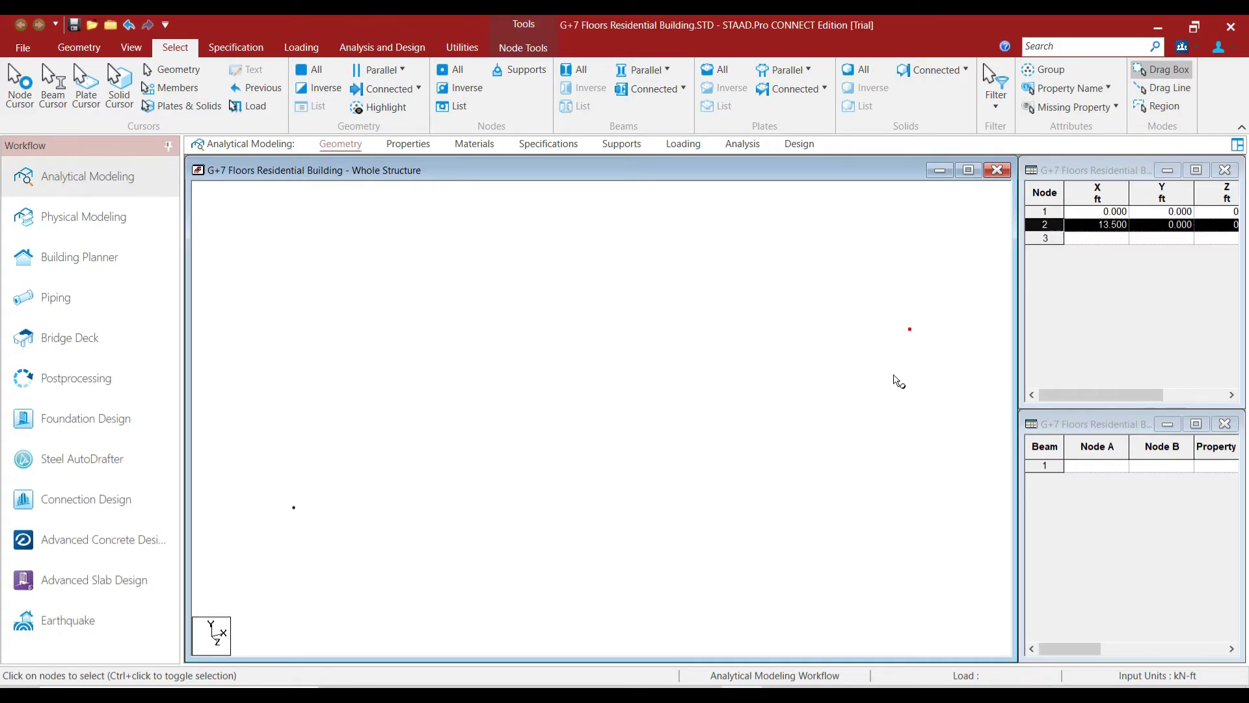
{"action": "left_click", "coordinate": [894, 335]}
{"action": "left_click_drag", "start_coordinate": [917, 343], "coordinate": [929, 382]}
{"action": "left_click", "coordinate": [929, 382]}
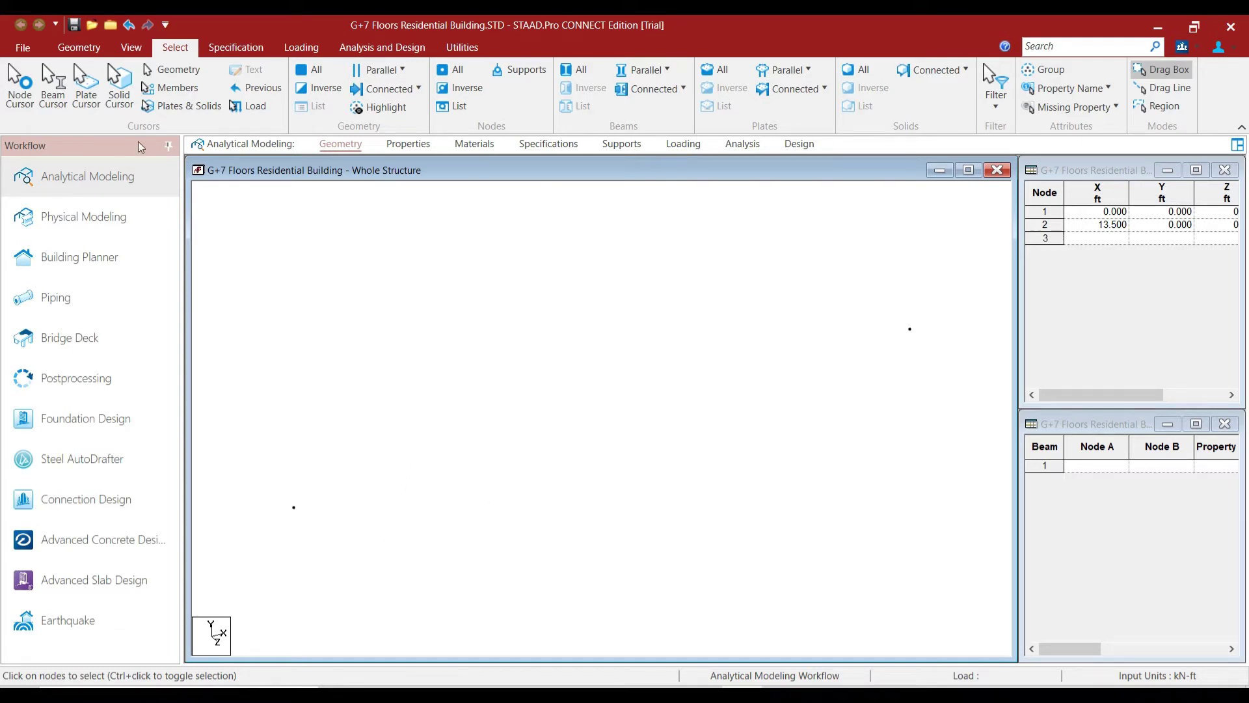
{"action": "left_click", "coordinate": [132, 48]}
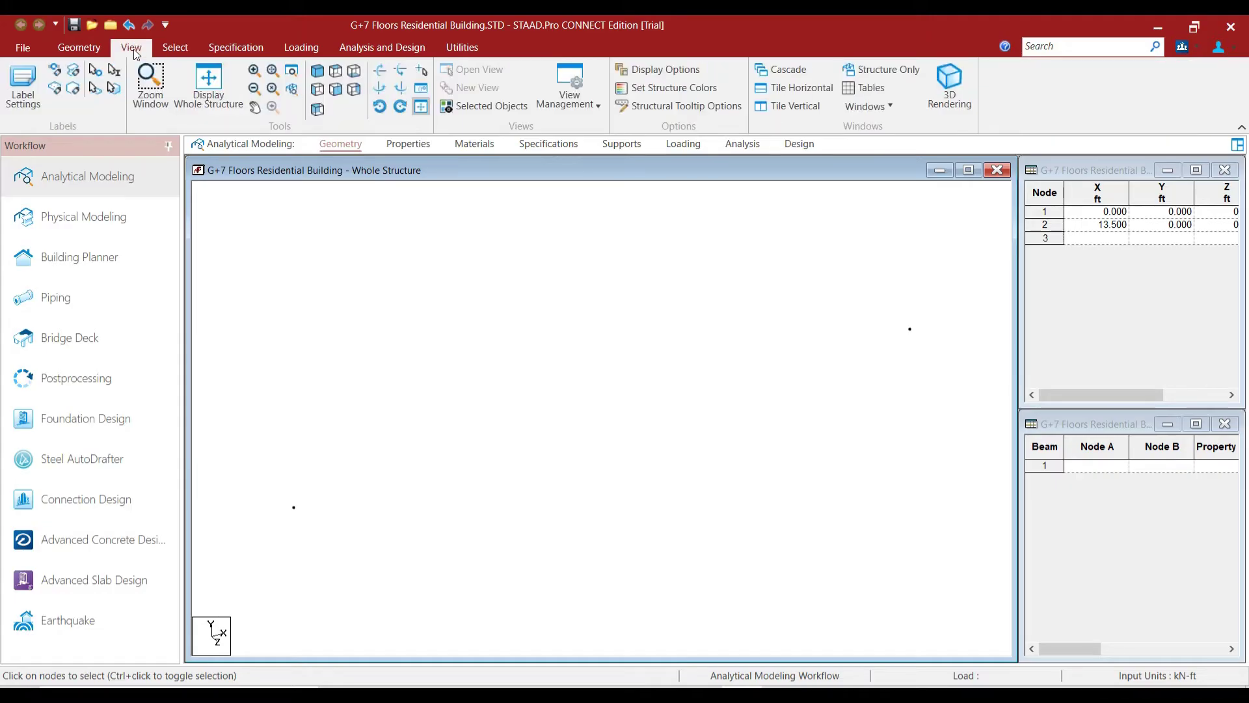
{"action": "left_click", "coordinate": [336, 72]}
- Switch to AutoCAD and examine the column layout's grid, down to the spacing between the second and third vertical grid lines
{"action": "left_click", "coordinate": [702, 694]}
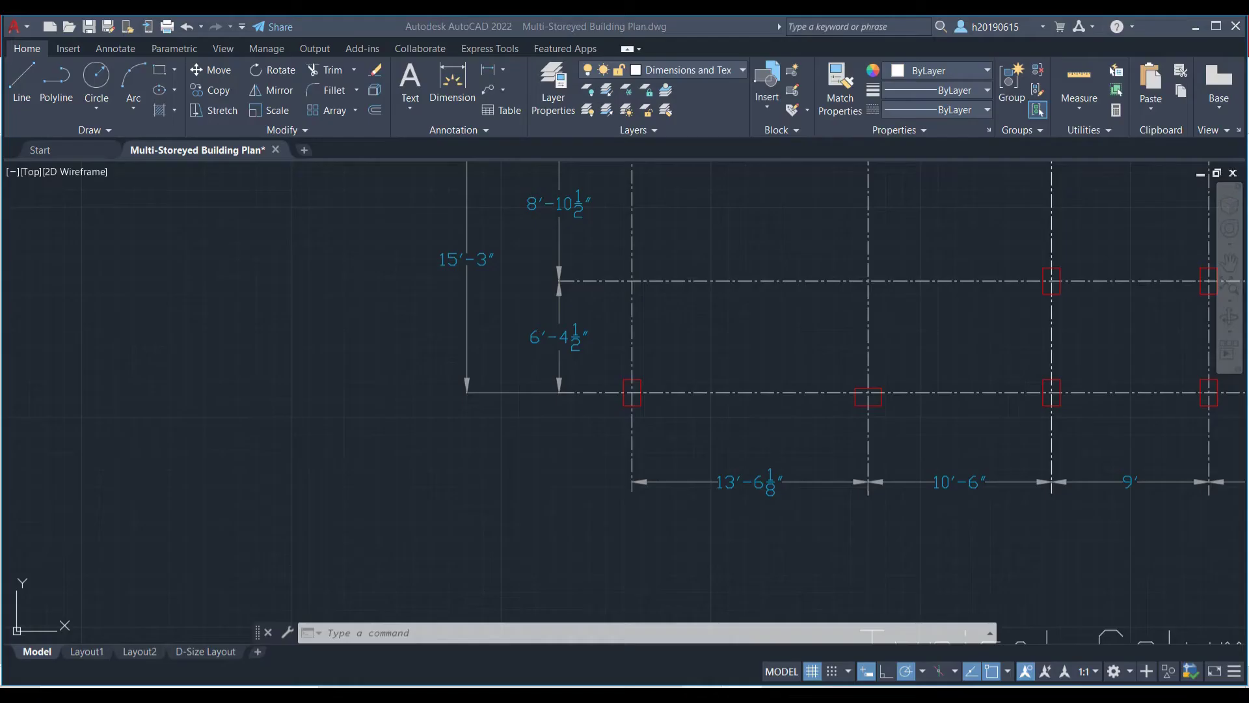
{"action": "scroll", "coordinate": [762, 280], "scroll_direction": "down", "scroll_amount": 4}
{"action": "middle_click_drag", "start_coordinate": [849, 163], "coordinate": [850, 262]}
{"action": "scroll", "coordinate": [850, 262], "scroll_direction": "up", "scroll_amount": 2}
{"action": "scroll", "coordinate": [850, 262], "scroll_direction": "down", "scroll_amount": 3}
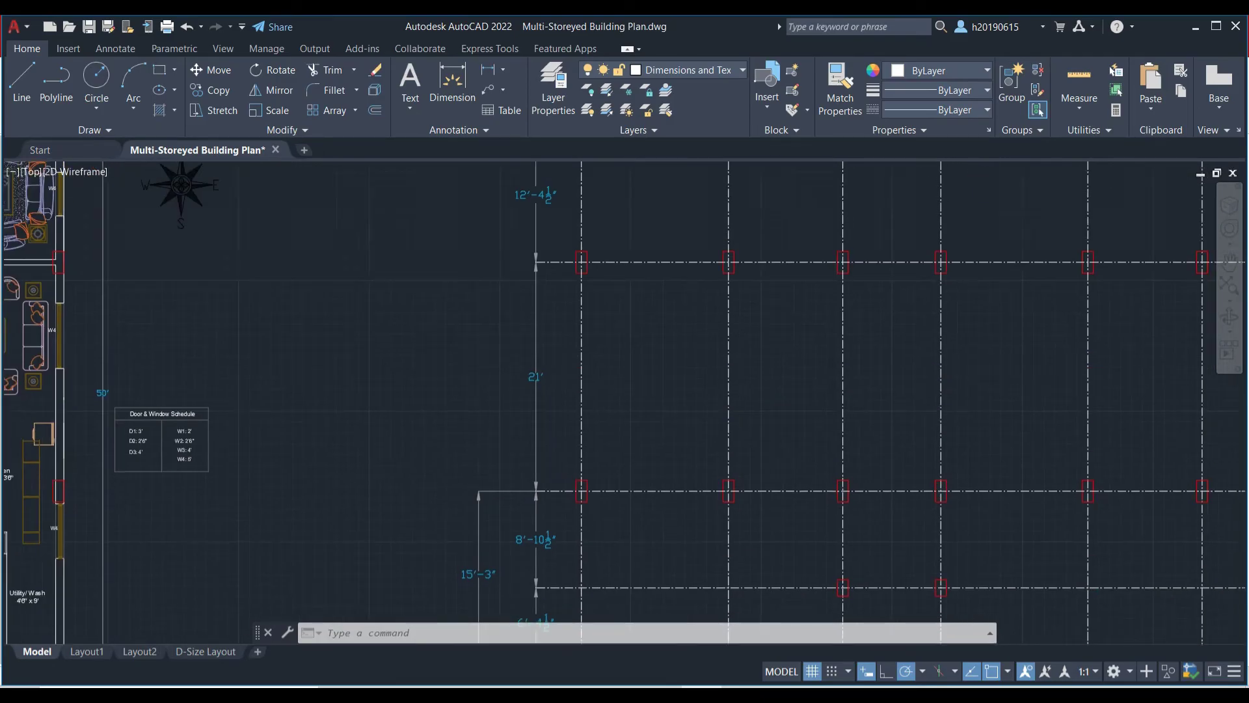
{"action": "scroll", "coordinate": [803, 265], "scroll_direction": "up", "scroll_amount": 5}
{"action": "scroll", "coordinate": [817, 232], "scroll_direction": "down", "scroll_amount": 5}
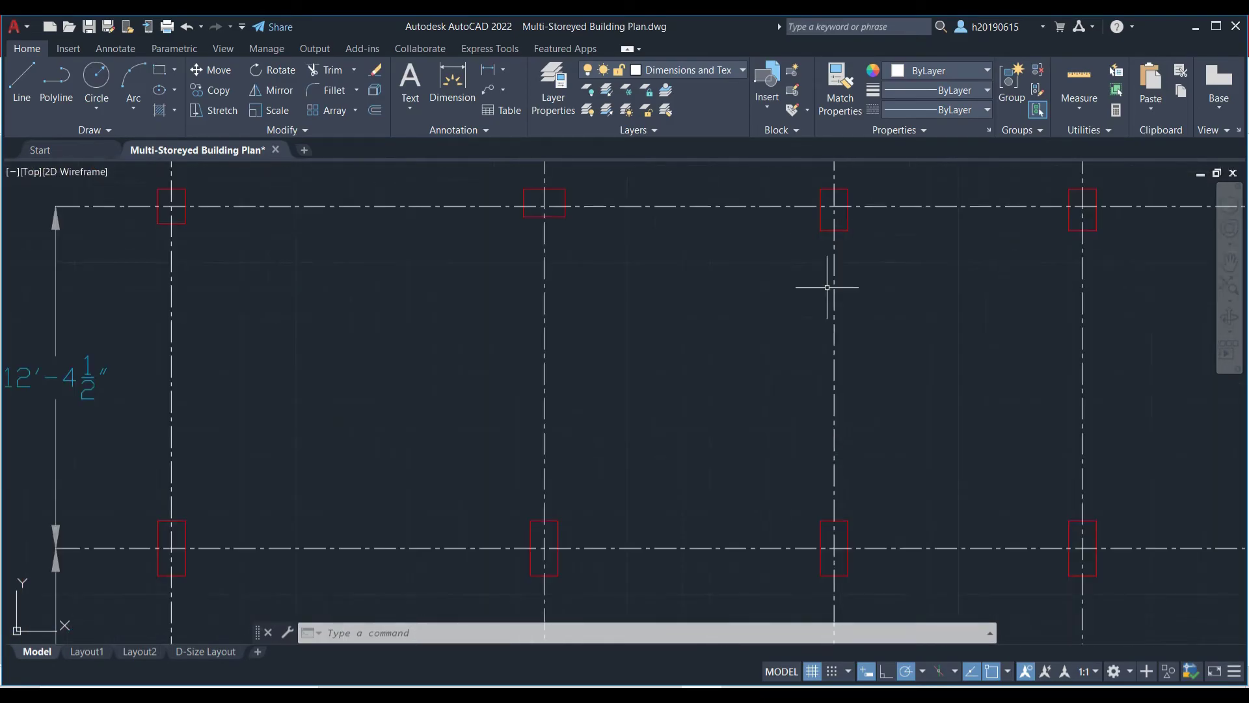
{"action": "scroll", "coordinate": [502, 287], "scroll_direction": "up", "scroll_amount": 2}
{"action": "scroll", "coordinate": [750, 502], "scroll_direction": "up", "scroll_amount": 5}
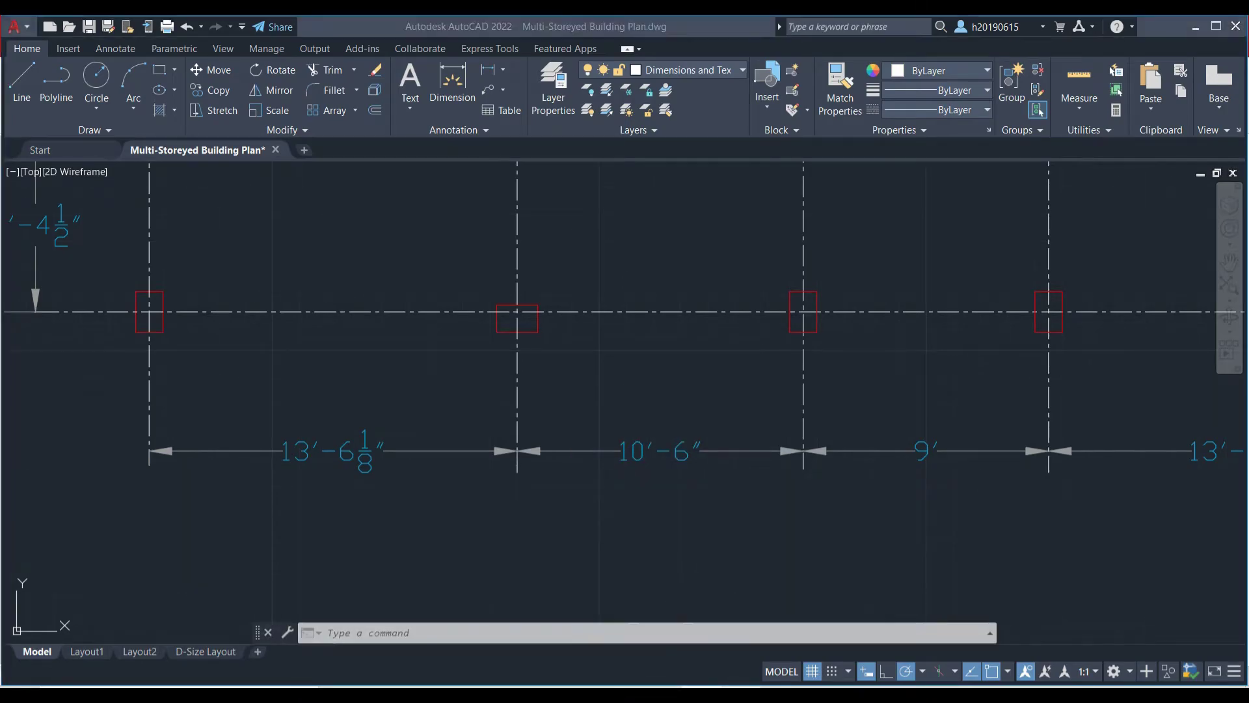
- Switch to STAAD.Pro, select the node at X 13.5 ft and paste a copy offset 10.5 ft in X
{"action": "key", "text": "alt+Tab"}
{"action": "left_click_drag", "start_coordinate": [634, 284], "coordinate": [673, 334]}
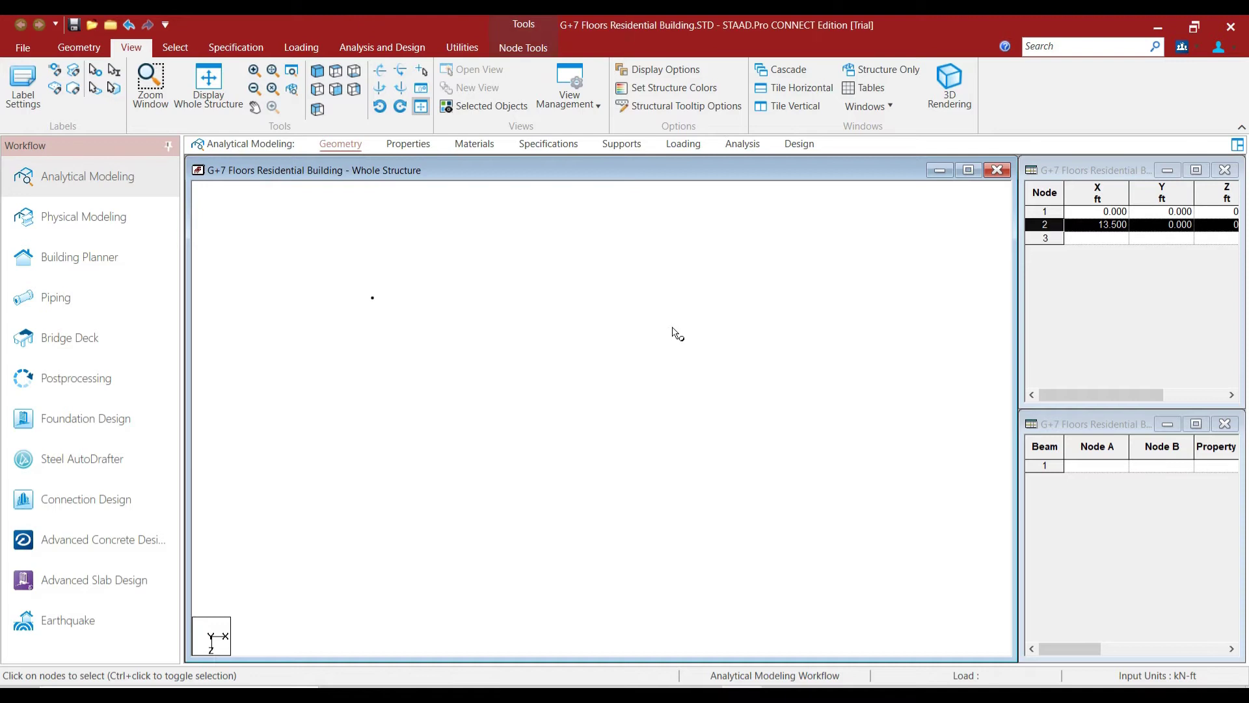
{"action": "key", "text": "ctrl+v"}
{"action": "left_click_drag", "start_coordinate": [649, 421], "coordinate": [593, 420]}
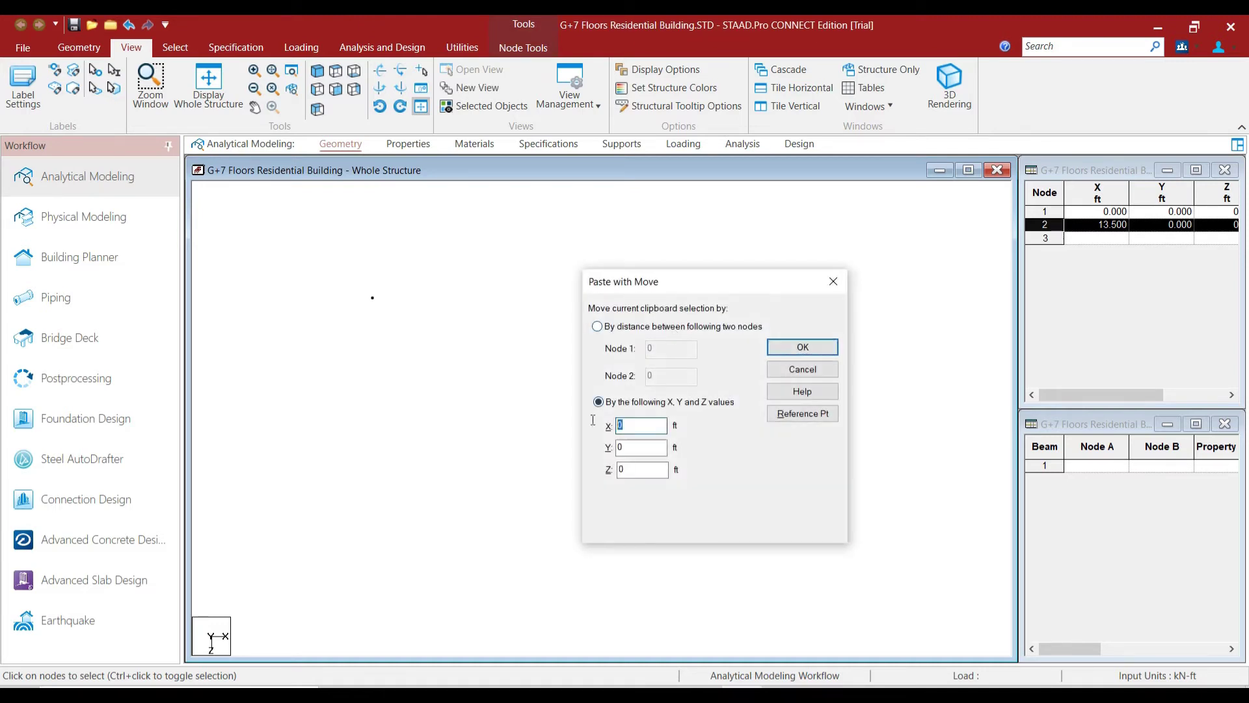
{"action": "type", "text": "10.5"}
{"action": "key", "text": "Return"}
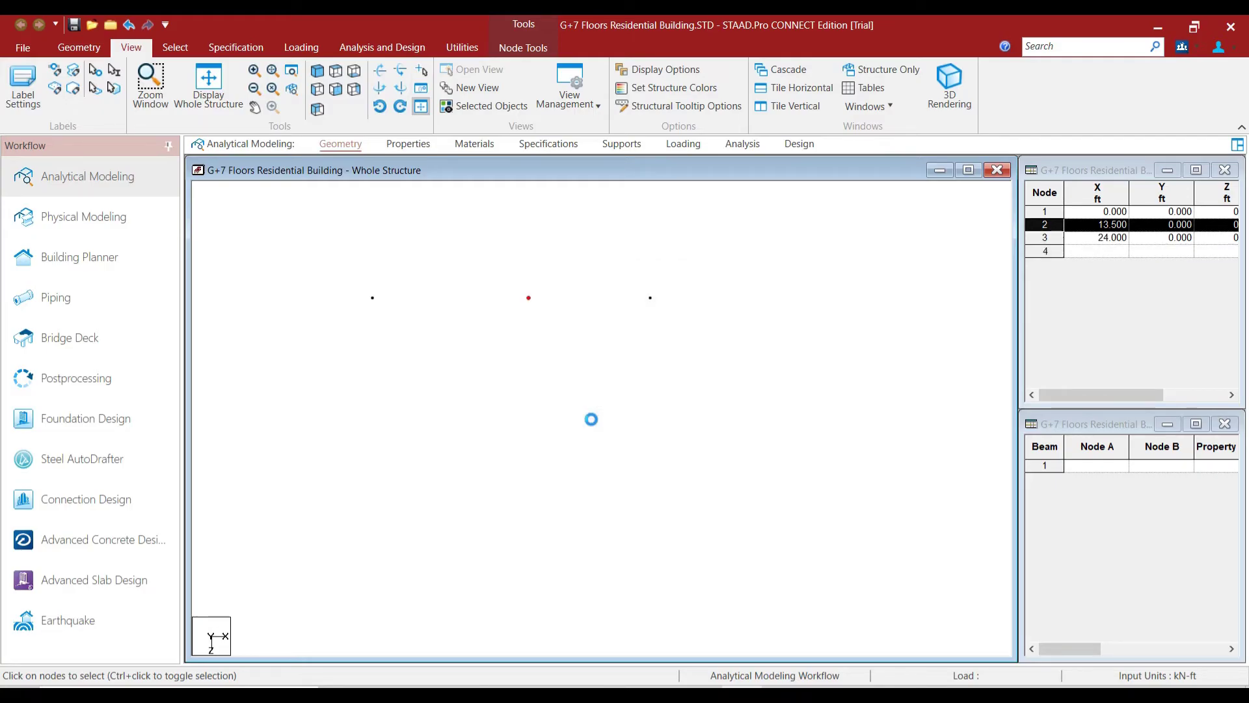
{"action": "left_click", "coordinate": [656, 384]}
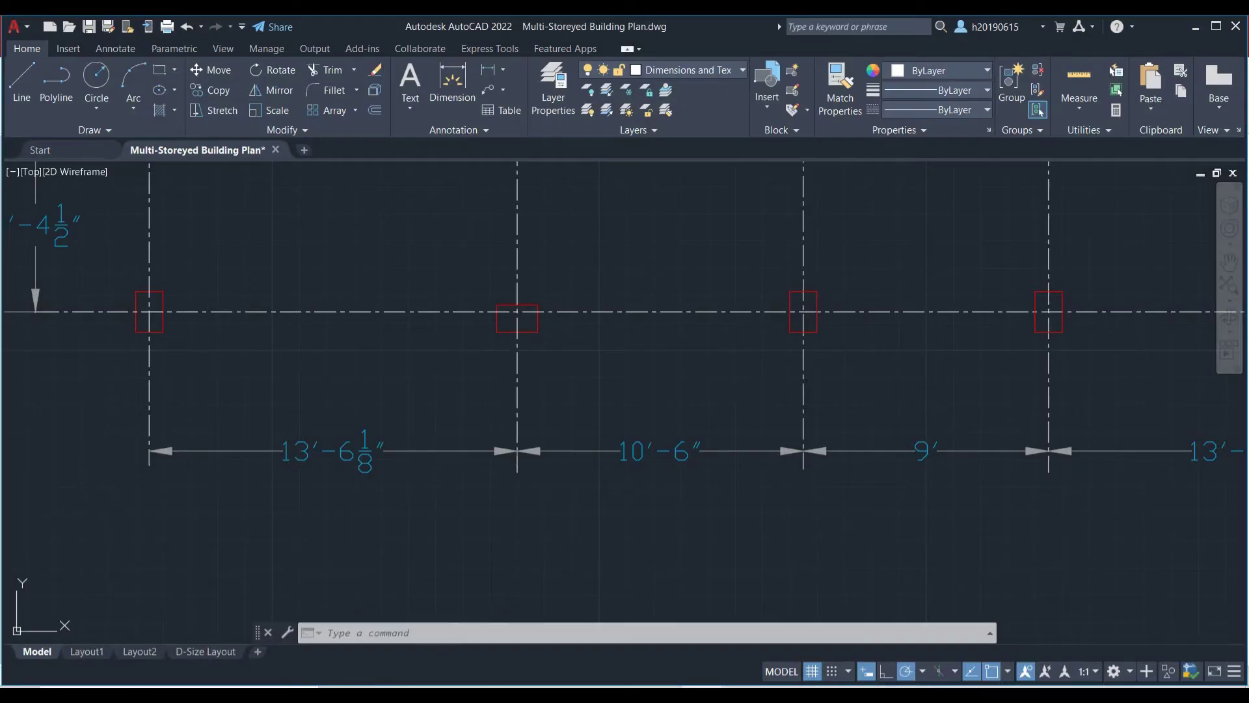
- Check the third bay's spacing in AutoCAD and, in STAAD.Pro, paste a copy of the node at X 24 ft offset 9 ft in X
{"action": "scroll", "coordinate": [599, 330], "scroll_direction": "down", "scroll_amount": 3}
{"action": "scroll", "coordinate": [599, 329], "scroll_direction": "up", "scroll_amount": 3}
{"action": "middle_click_drag", "start_coordinate": [539, 583], "coordinate": [549, 630]}
{"action": "scroll", "coordinate": [706, 266], "scroll_direction": "up", "scroll_amount": 2}
{"action": "scroll", "coordinate": [660, 410], "scroll_direction": "down", "scroll_amount": 4}
{"action": "scroll", "coordinate": [644, 419], "scroll_direction": "up", "scroll_amount": 6}
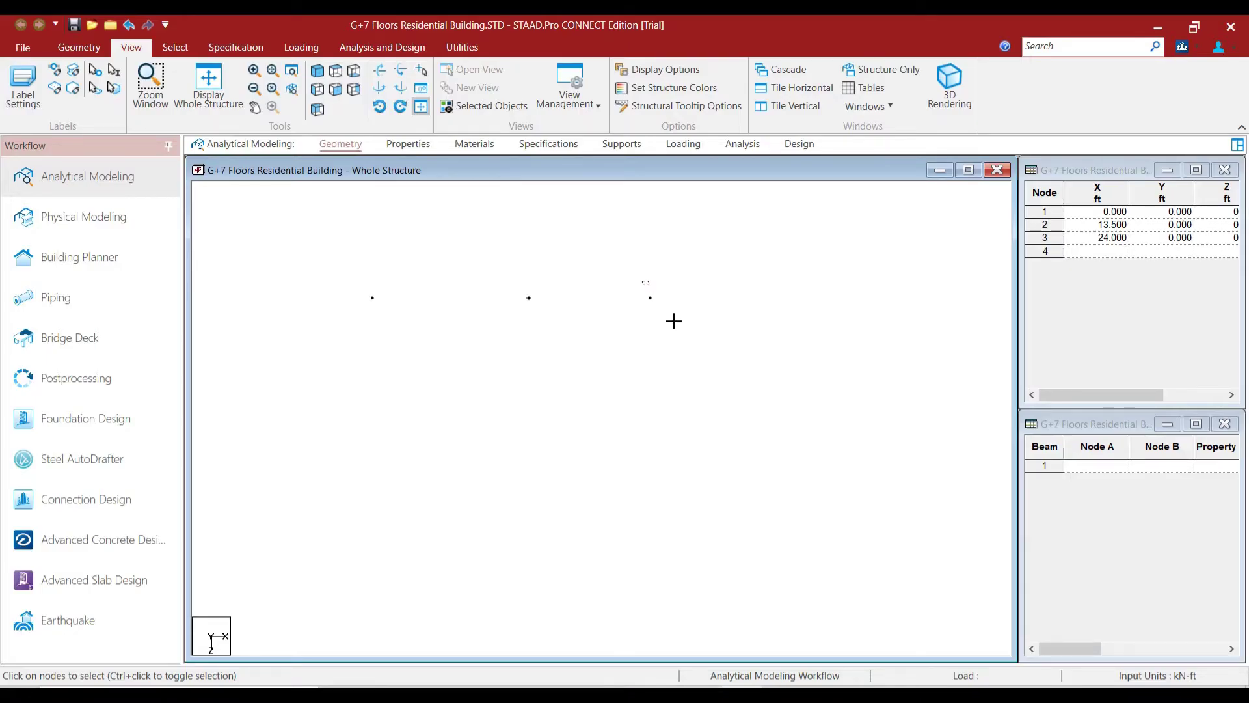
{"action": "left_click", "coordinate": [674, 321]}
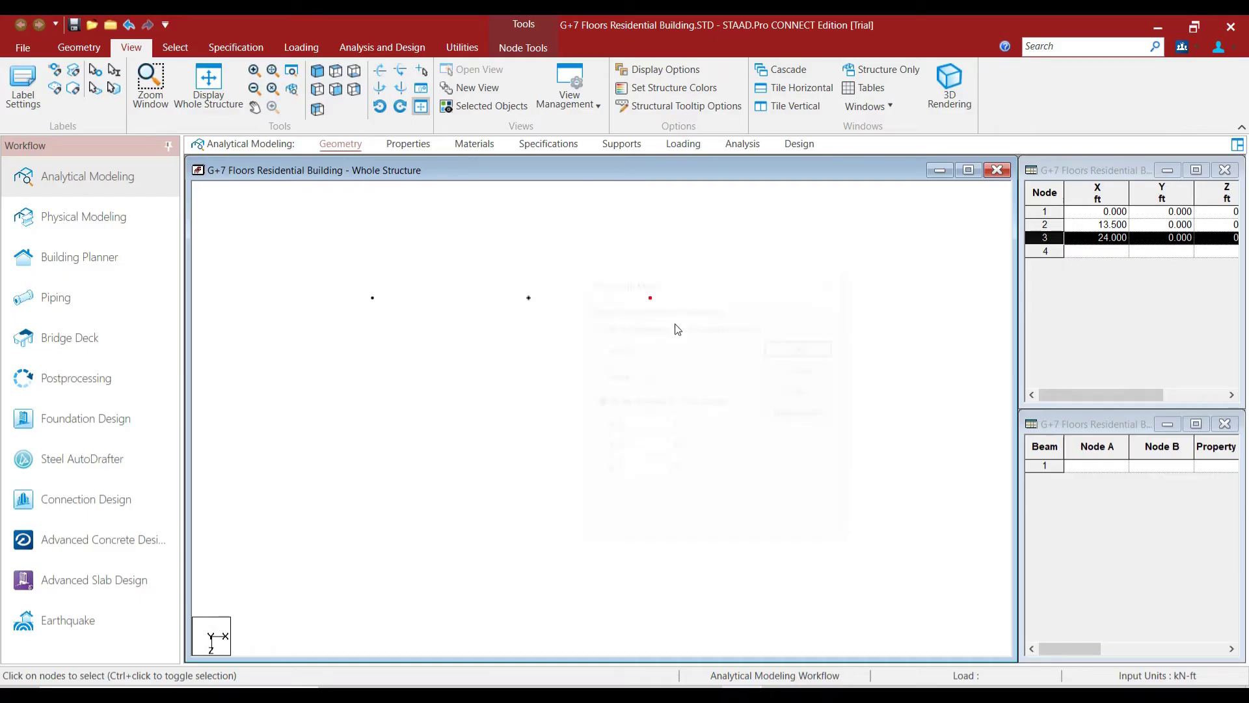
{"action": "key", "text": "ctrl+v"}
{"action": "type", "text": "9"}
{"action": "key", "text": "Return"}
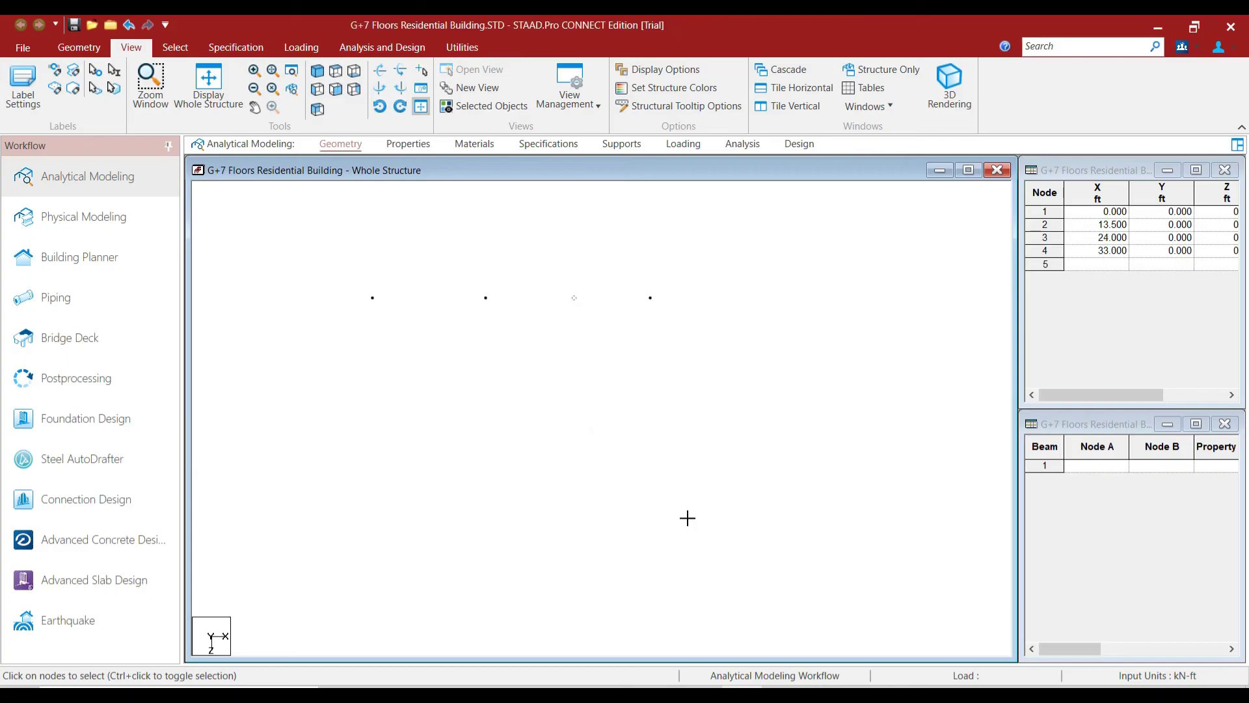
- Check the fourth bay's spacing in AutoCAD and, in STAAD.Pro, paste a copy of the last node offset 13.5 ft in X
{"action": "left_click", "coordinate": [702, 694]}
{"action": "scroll", "coordinate": [719, 410], "scroll_direction": "down", "scroll_amount": 2}
{"action": "scroll", "coordinate": [816, 395], "scroll_direction": "down", "scroll_amount": 6}
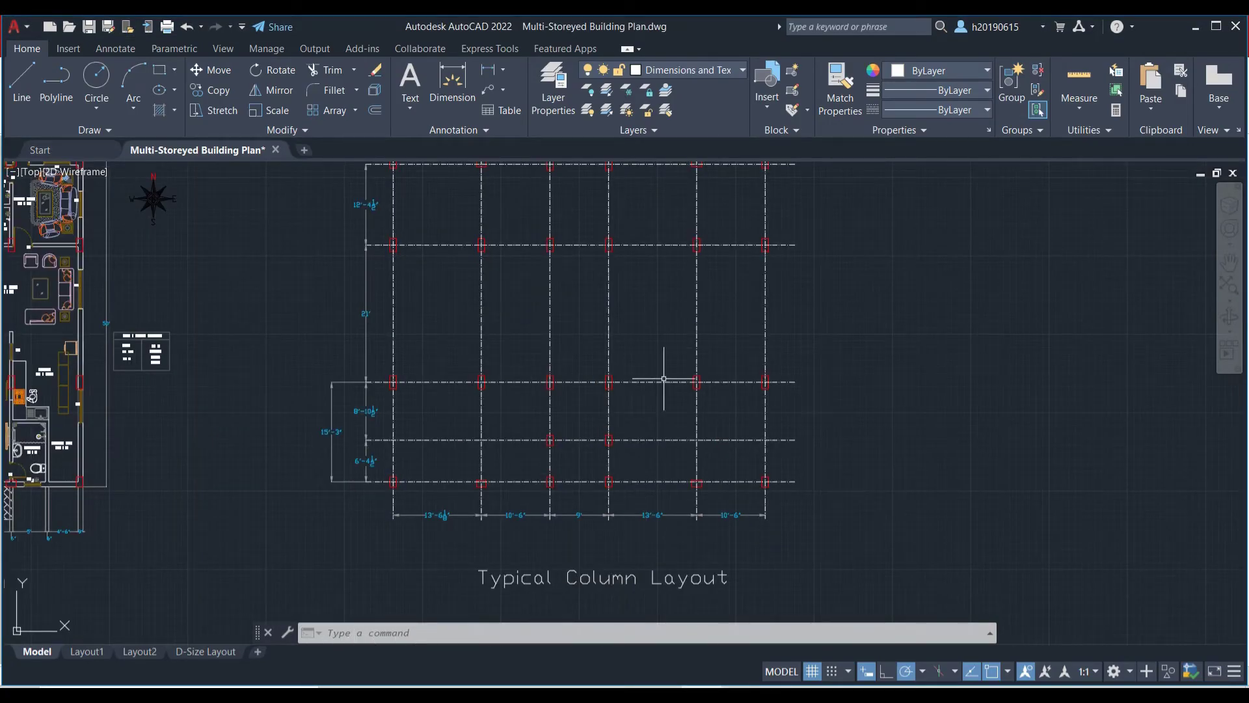
{"action": "scroll", "coordinate": [644, 391], "scroll_direction": "up", "scroll_amount": 6}
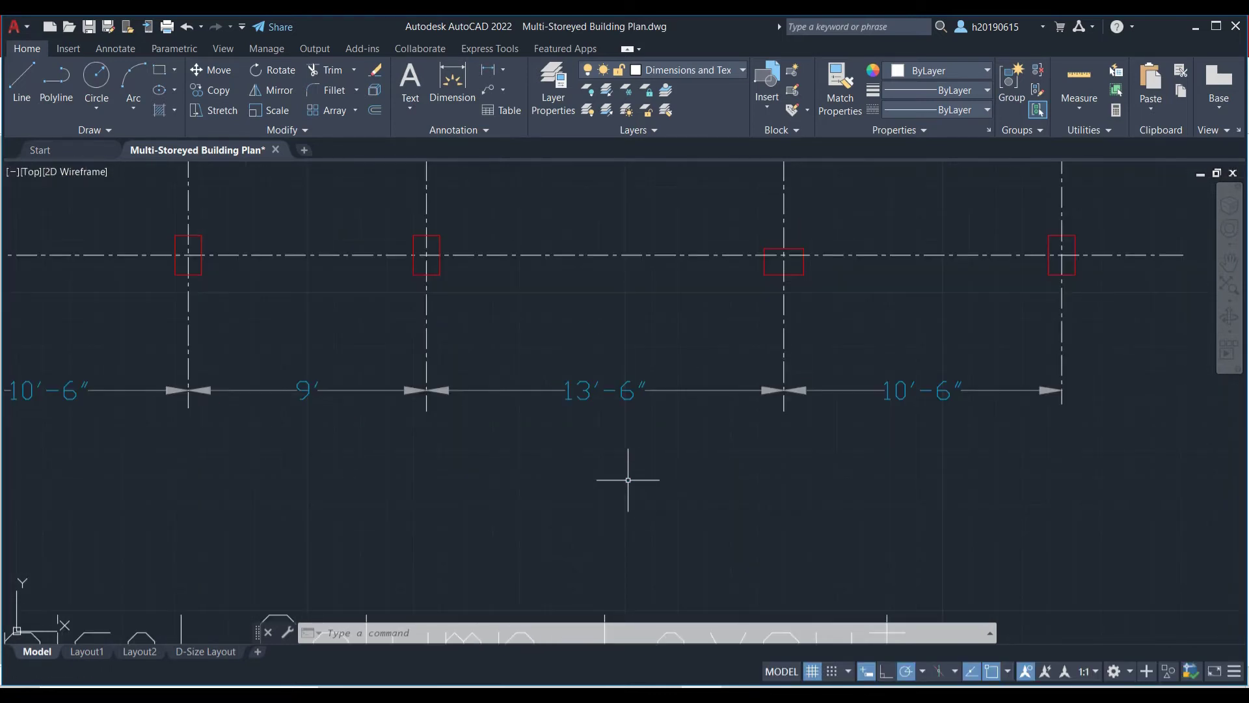
{"action": "left_click", "coordinate": [741, 694]}
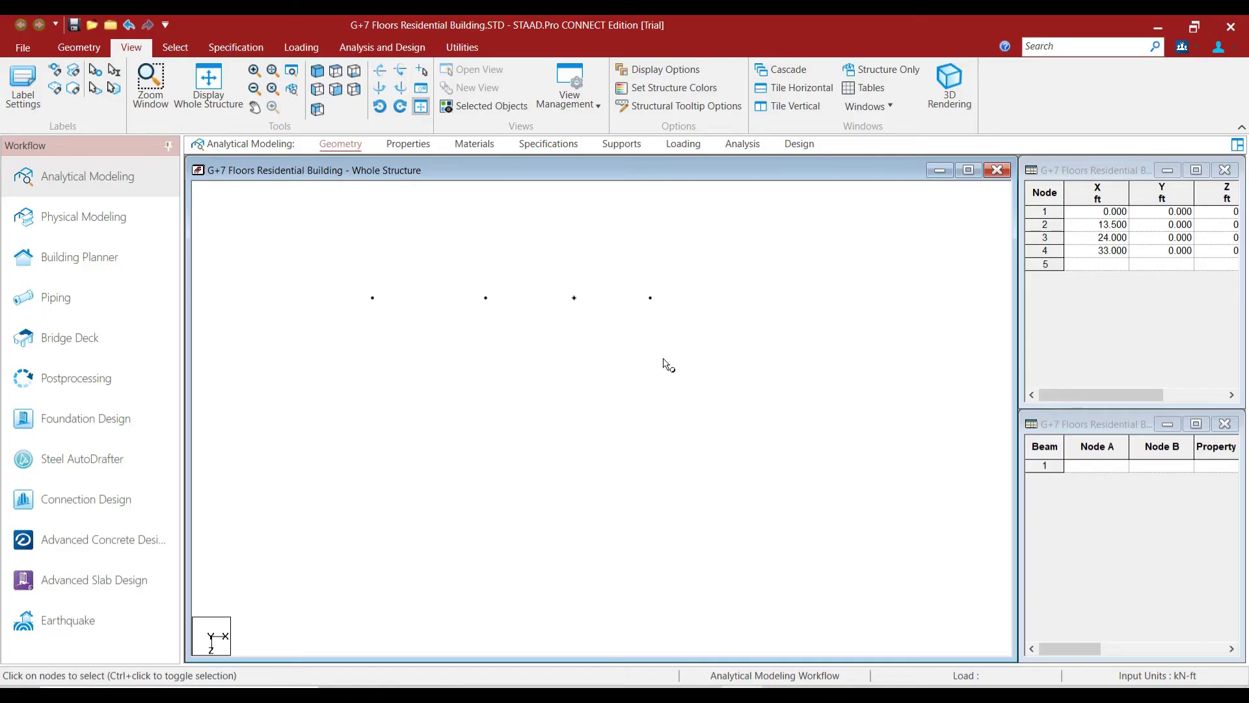
{"action": "left_click", "coordinate": [645, 298]}
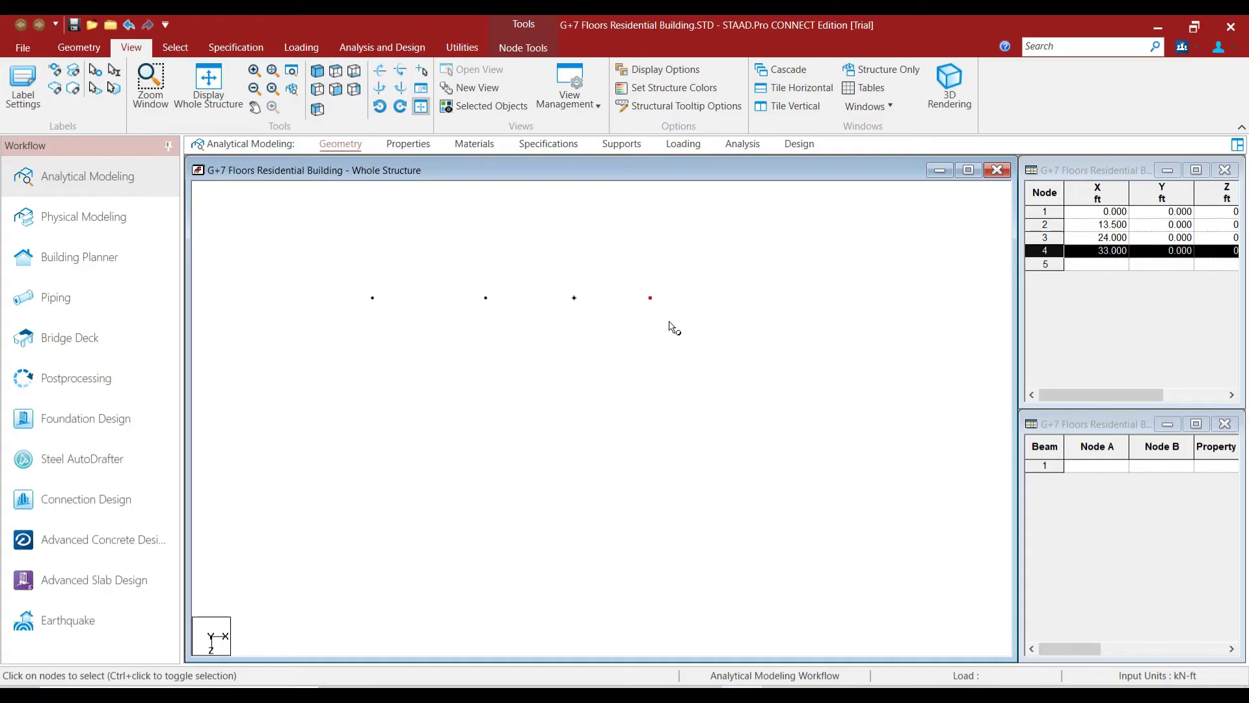
{"action": "key", "text": "ctrl+v"}
{"action": "left_click_drag", "start_coordinate": [640, 427], "coordinate": [605, 426]}
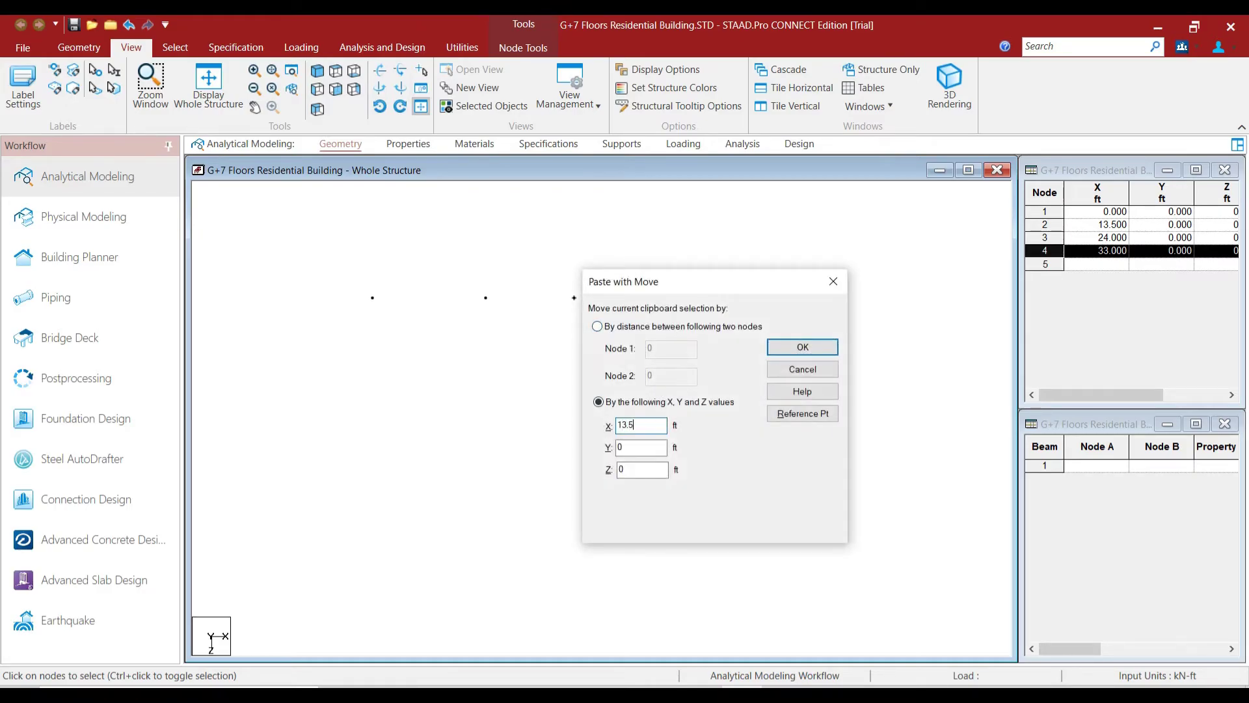
{"action": "key", "text": "Return"}
- Check the last bay's spacing in AutoCAD and, in STAAD.Pro, paste a copy of the fifth node offset 10.5 ft in X
{"action": "key", "text": "alt+Tab"}
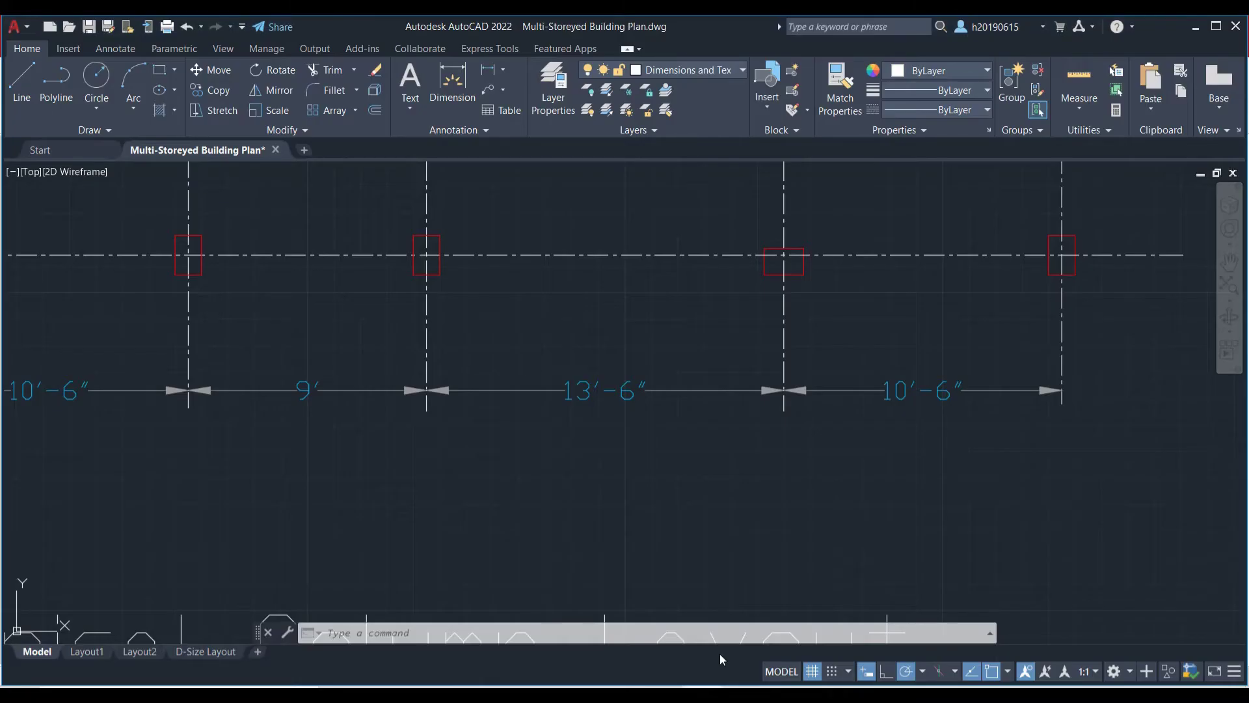
{"action": "scroll", "coordinate": [911, 354], "scroll_direction": "down", "scroll_amount": 5}
{"action": "middle_click_drag", "start_coordinate": [912, 334], "coordinate": [876, 532]}
{"action": "scroll", "coordinate": [875, 531], "scroll_direction": "down", "scroll_amount": 4}
{"action": "scroll", "coordinate": [904, 434], "scroll_direction": "up", "scroll_amount": 8}
{"action": "scroll", "coordinate": [820, 397], "scroll_direction": "down", "scroll_amount": 4}
{"action": "scroll", "coordinate": [789, 477], "scroll_direction": "up", "scroll_amount": 6}
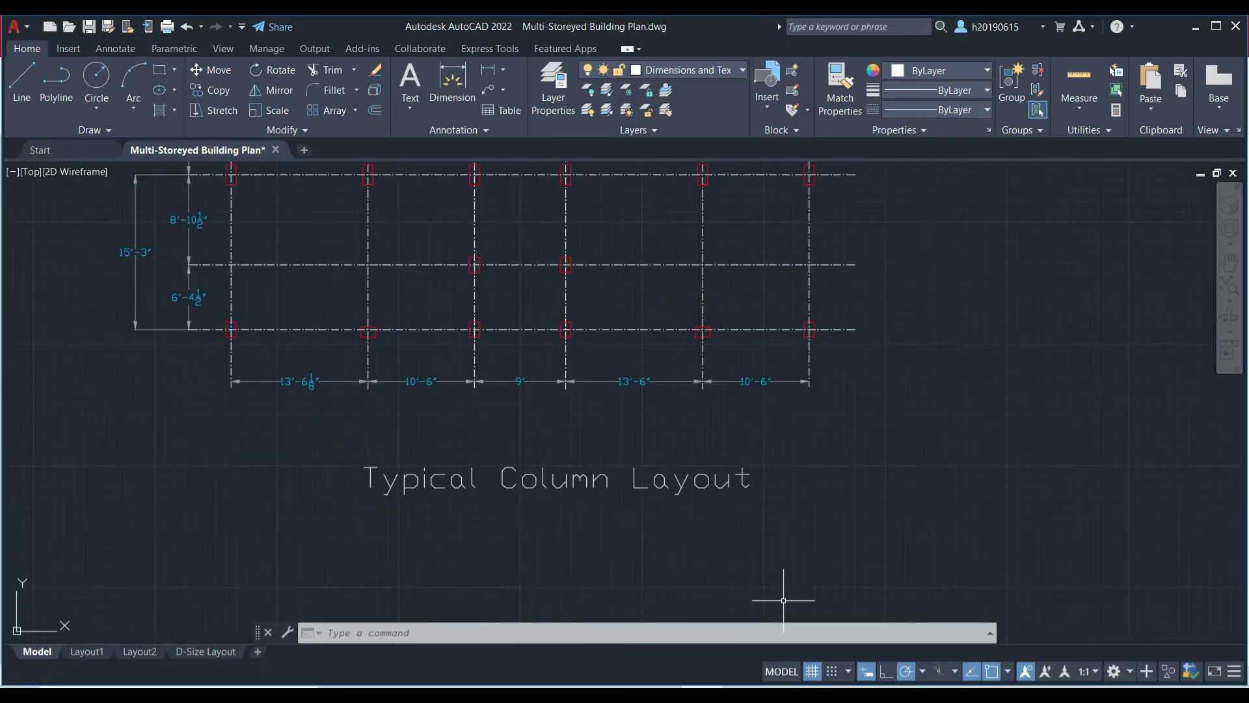
{"action": "left_click", "coordinate": [739, 694]}
{"action": "left_click_drag", "start_coordinate": [631, 283], "coordinate": [679, 312]}
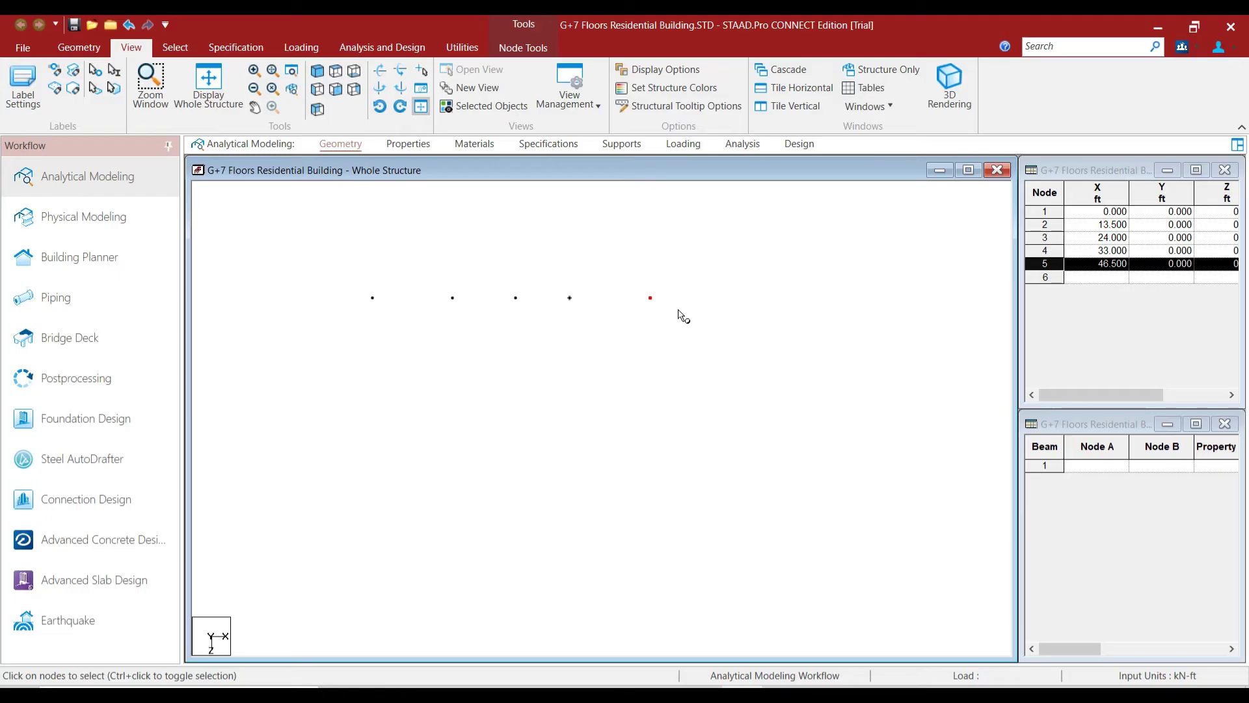
{"action": "key", "text": "ctrl+v"}
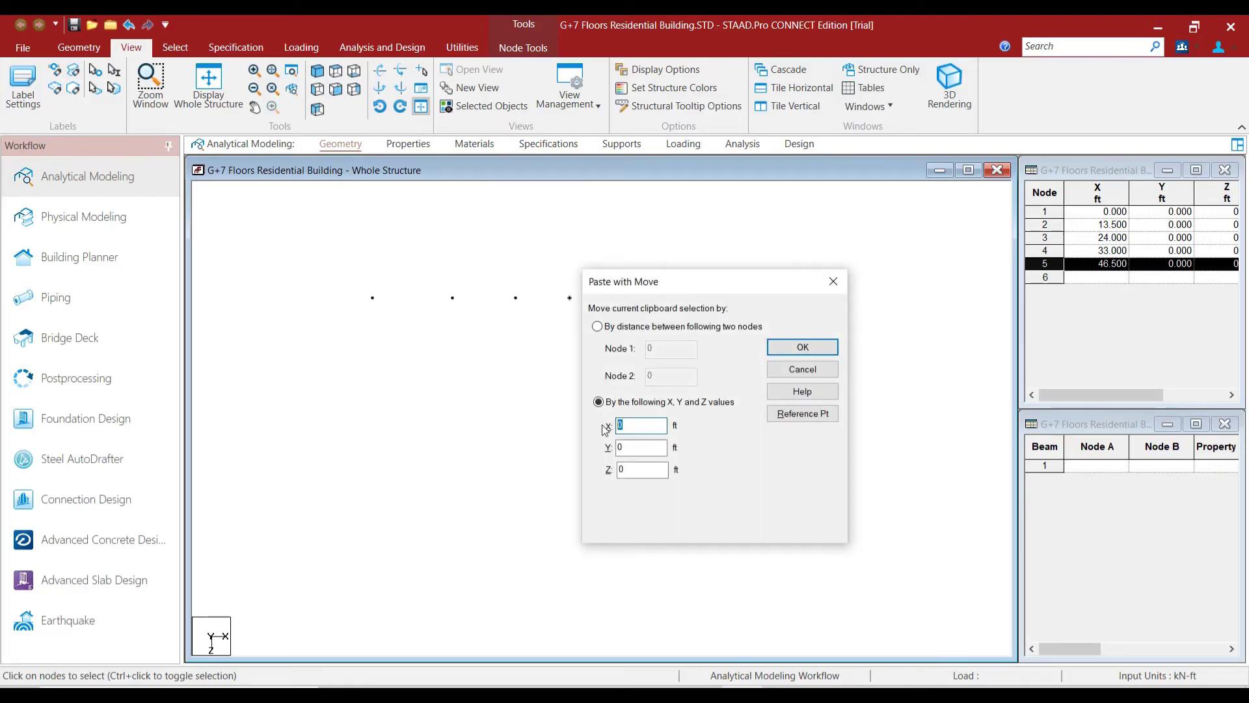
{"action": "key", "text": "Return"}
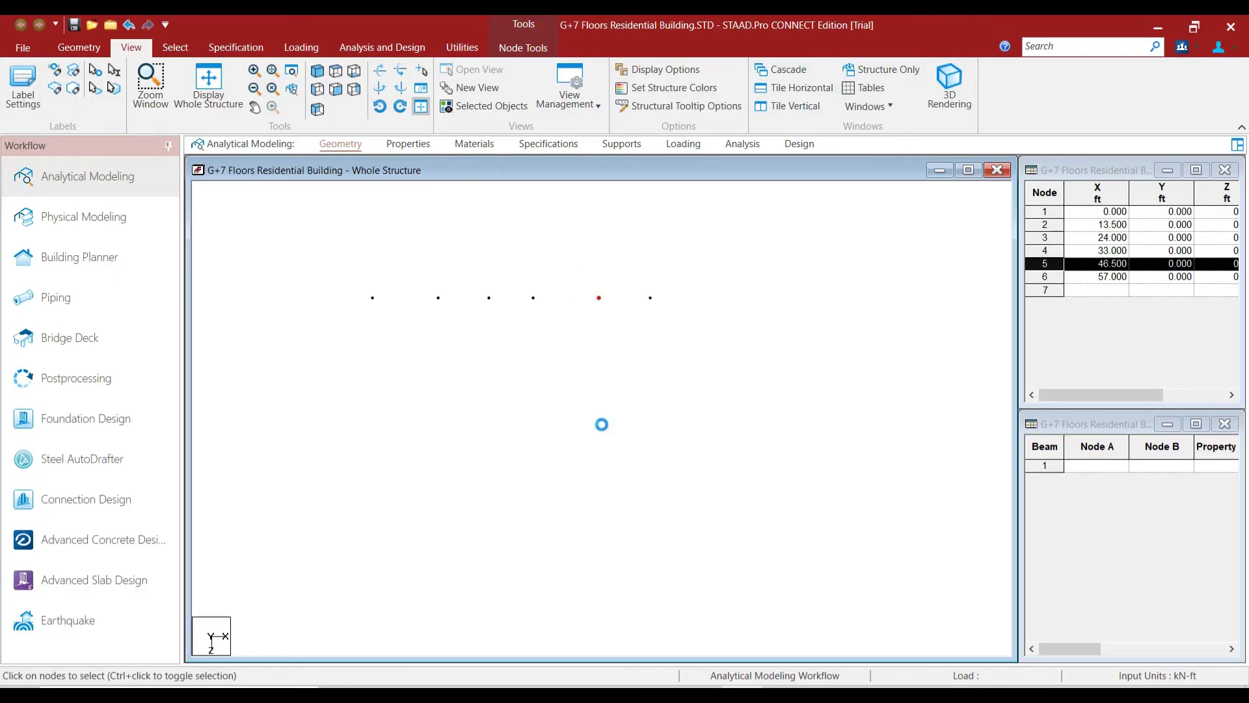
{"action": "left_click", "coordinate": [631, 368]}
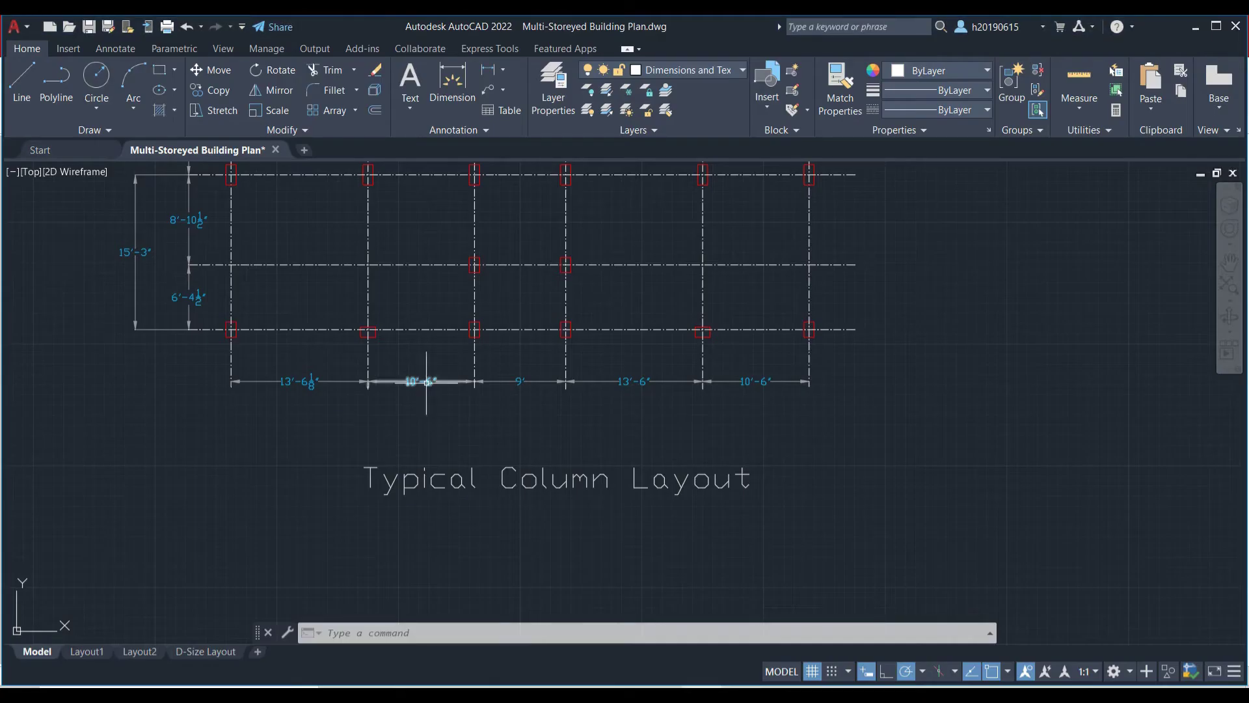
- Switch to AutoCAD and examine the spacing between the first two horizontal grid lines of the column layout
{"action": "scroll", "coordinate": [417, 377], "scroll_direction": "up", "scroll_amount": 3}
{"action": "scroll", "coordinate": [282, 252], "scroll_direction": "down", "scroll_amount": 8}
{"action": "middle_click_drag", "start_coordinate": [282, 252], "coordinate": [279, 370]}
{"action": "scroll", "coordinate": [260, 317], "scroll_direction": "up", "scroll_amount": 5}
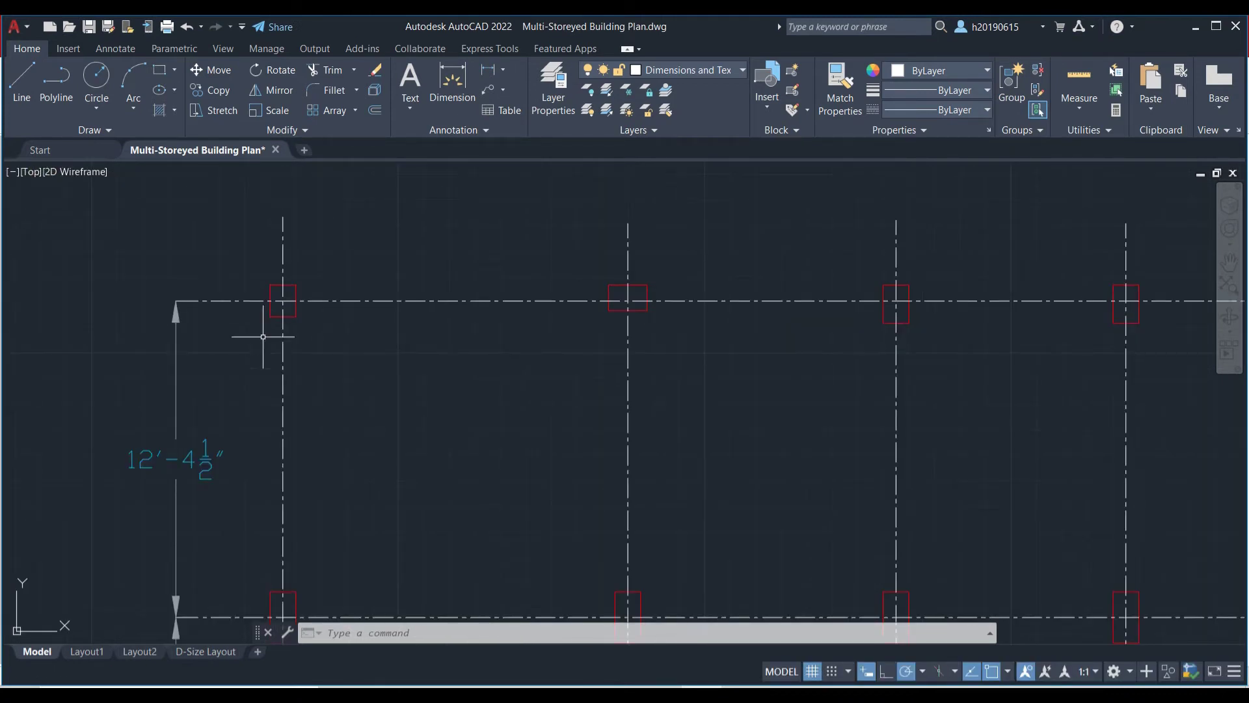
{"action": "scroll", "coordinate": [315, 370], "scroll_direction": "down", "scroll_amount": 4}
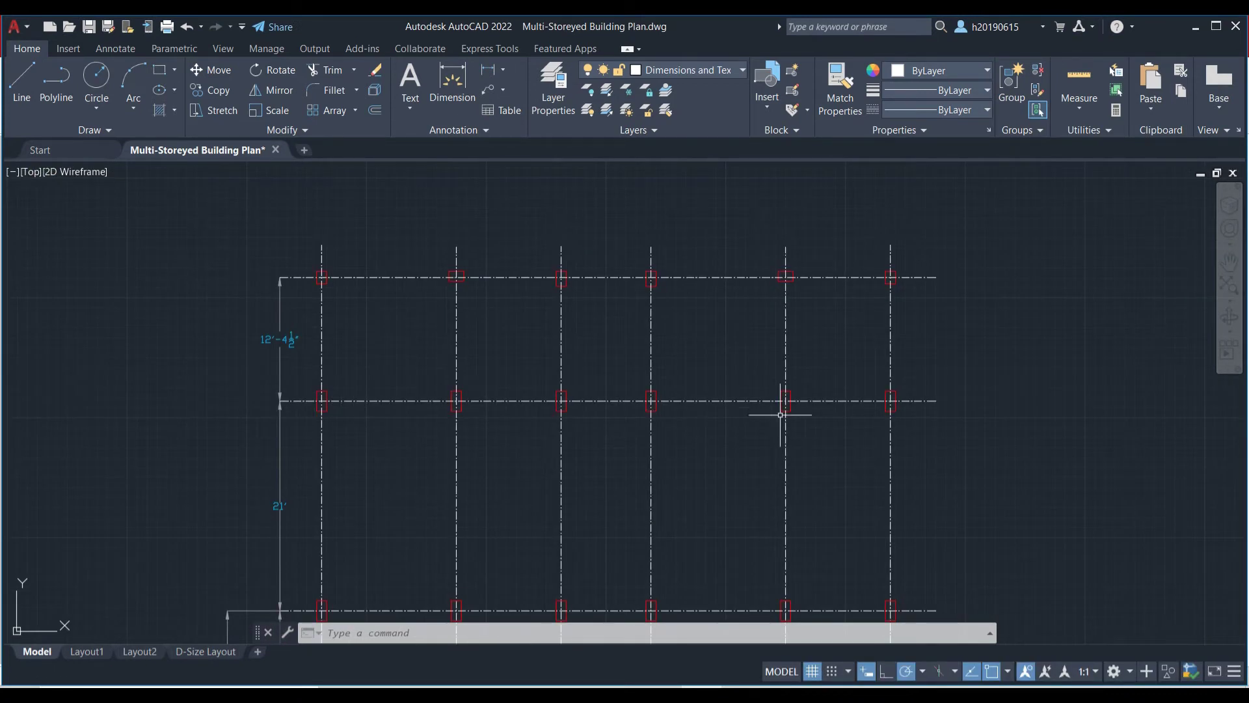
{"action": "scroll", "coordinate": [237, 320], "scroll_direction": "up", "scroll_amount": 5}
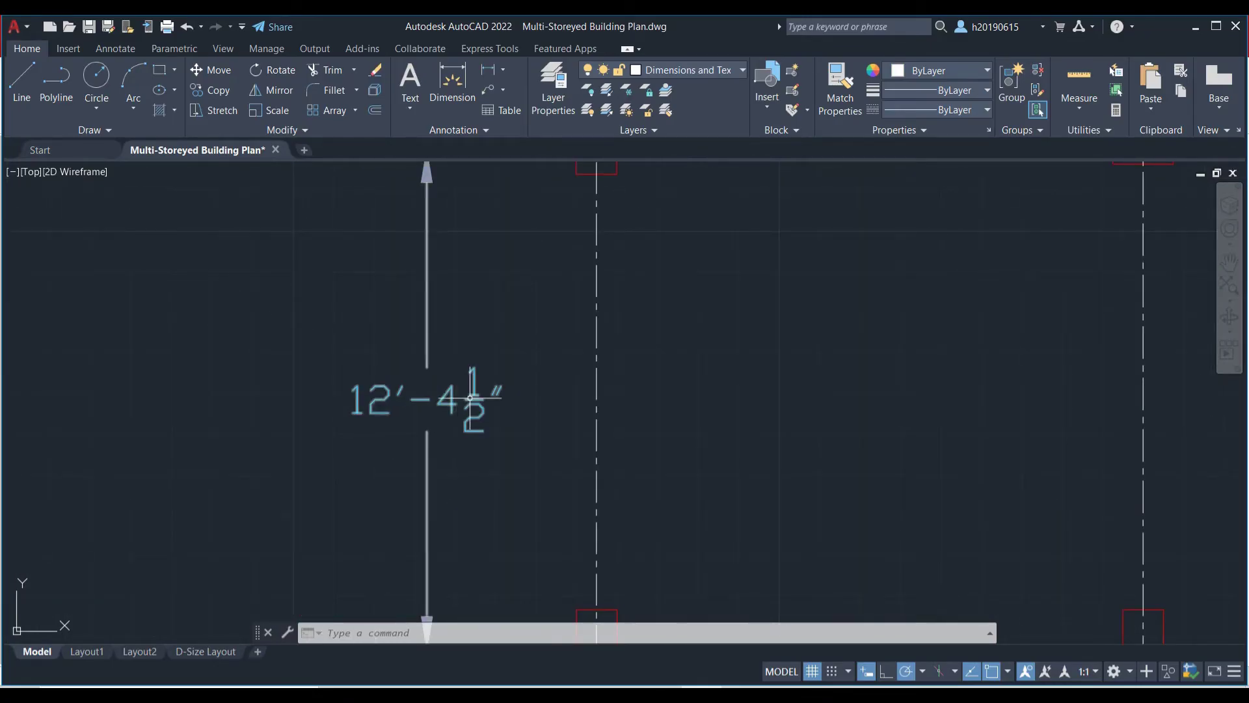
{"action": "scroll", "coordinate": [413, 393], "scroll_direction": "up", "scroll_amount": 2}
{"action": "scroll", "coordinate": [413, 393], "scroll_direction": "down", "scroll_amount": 6}
{"action": "scroll", "coordinate": [574, 430], "scroll_direction": "down", "scroll_amount": 7}
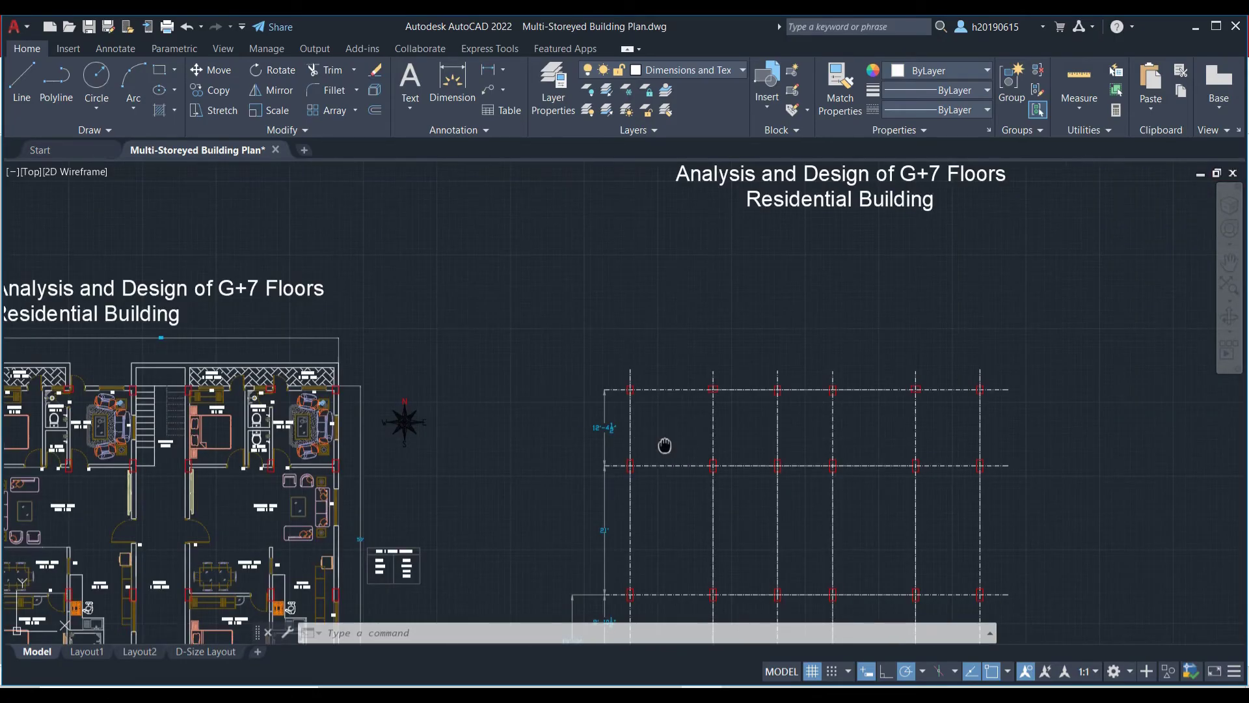
{"action": "middle_click_drag", "start_coordinate": [666, 444], "coordinate": [609, 371]}
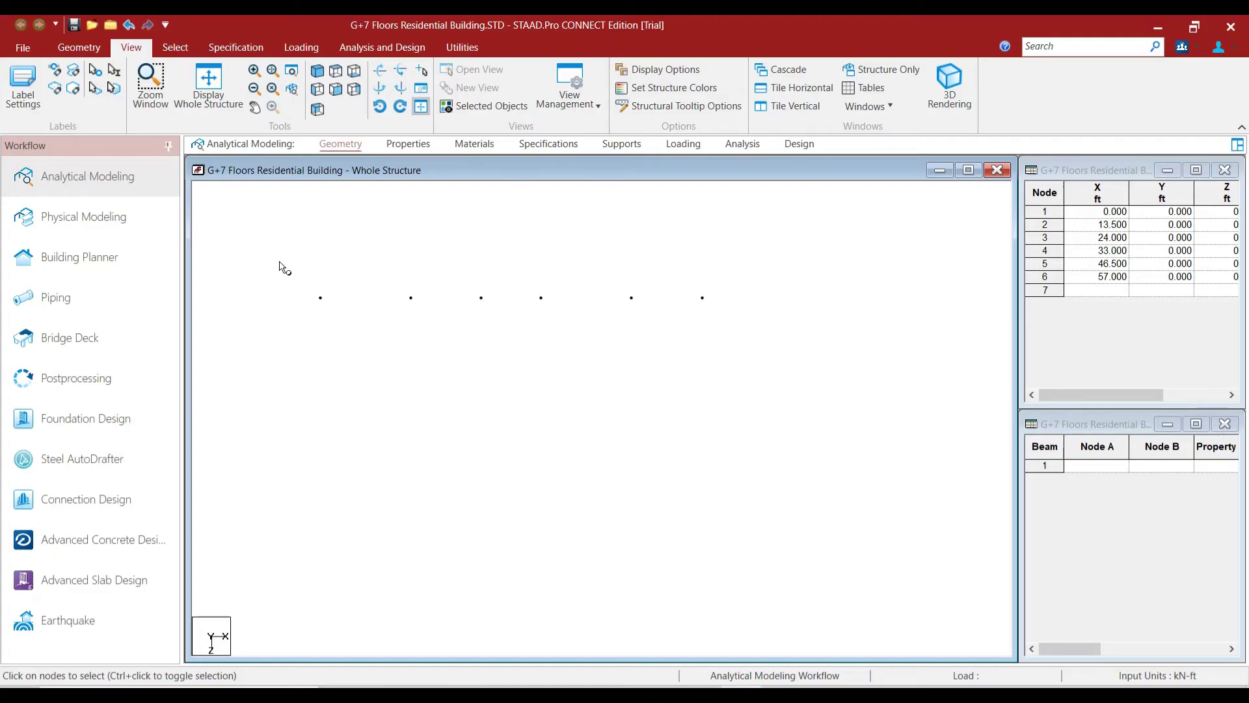
- Paste a copy of the full six-node row offset in Z by the column layout's first horizontal grid spacing
{"action": "left_click_drag", "start_coordinate": [285, 272], "coordinate": [732, 327]}
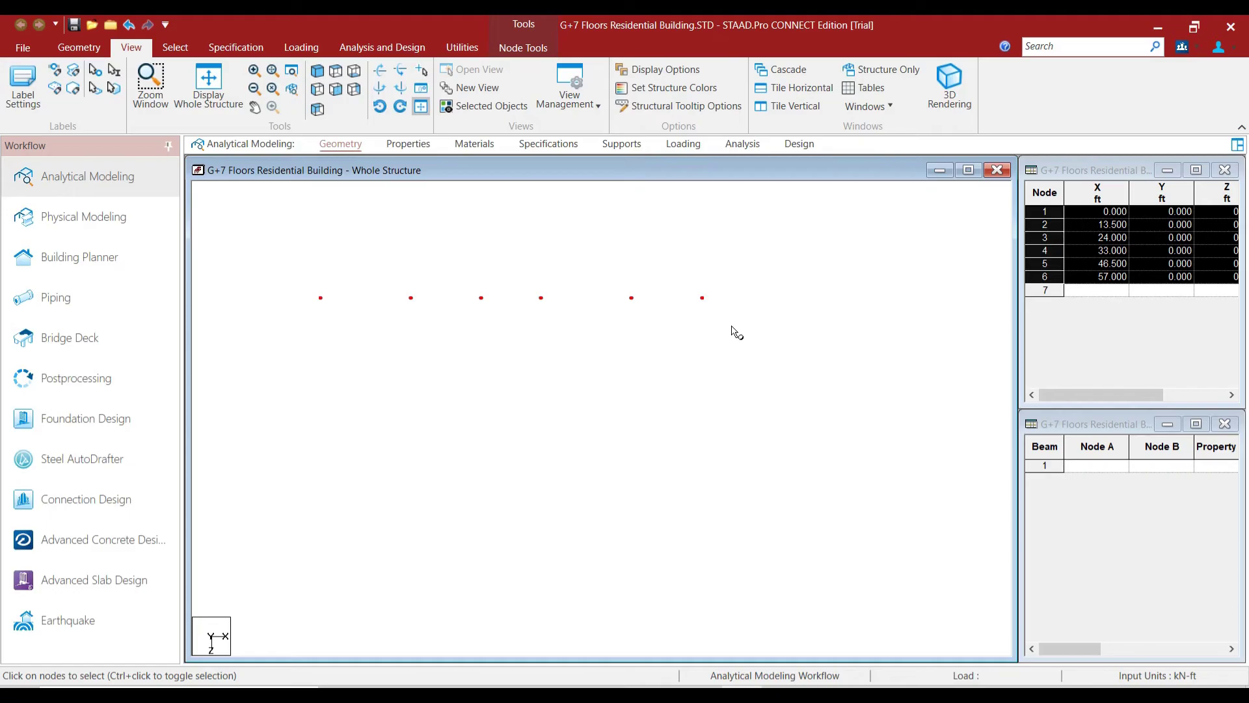
{"action": "key", "text": "ctrl+v"}
{"action": "left_click_drag", "start_coordinate": [645, 474], "coordinate": [607, 476]}
{"action": "type", "text": "1"}
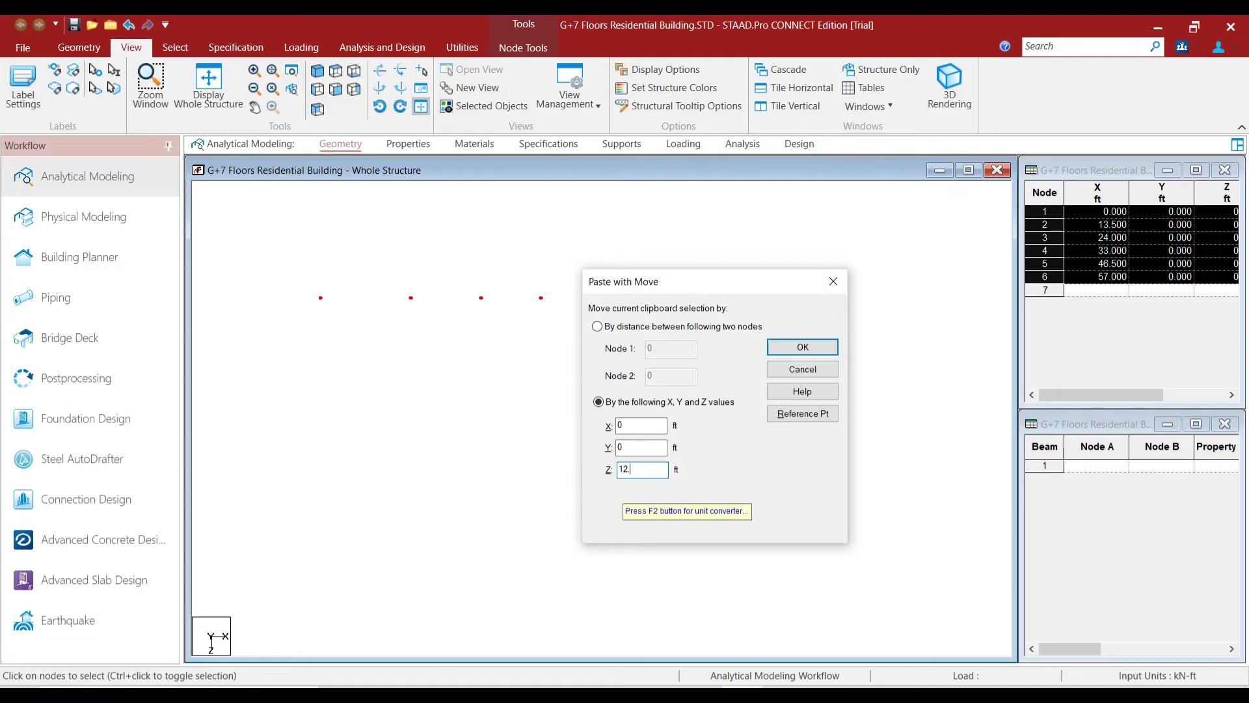
{"action": "key", "text": "Return"}
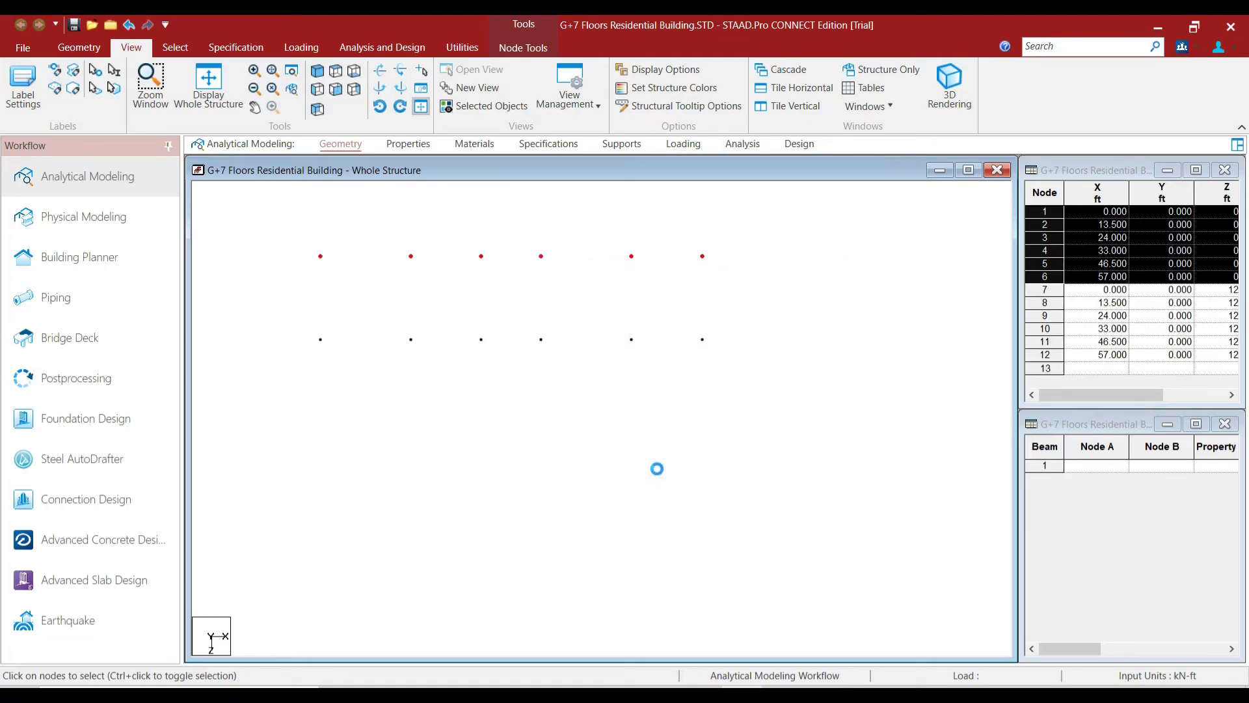
{"action": "left_click", "coordinate": [599, 505]}
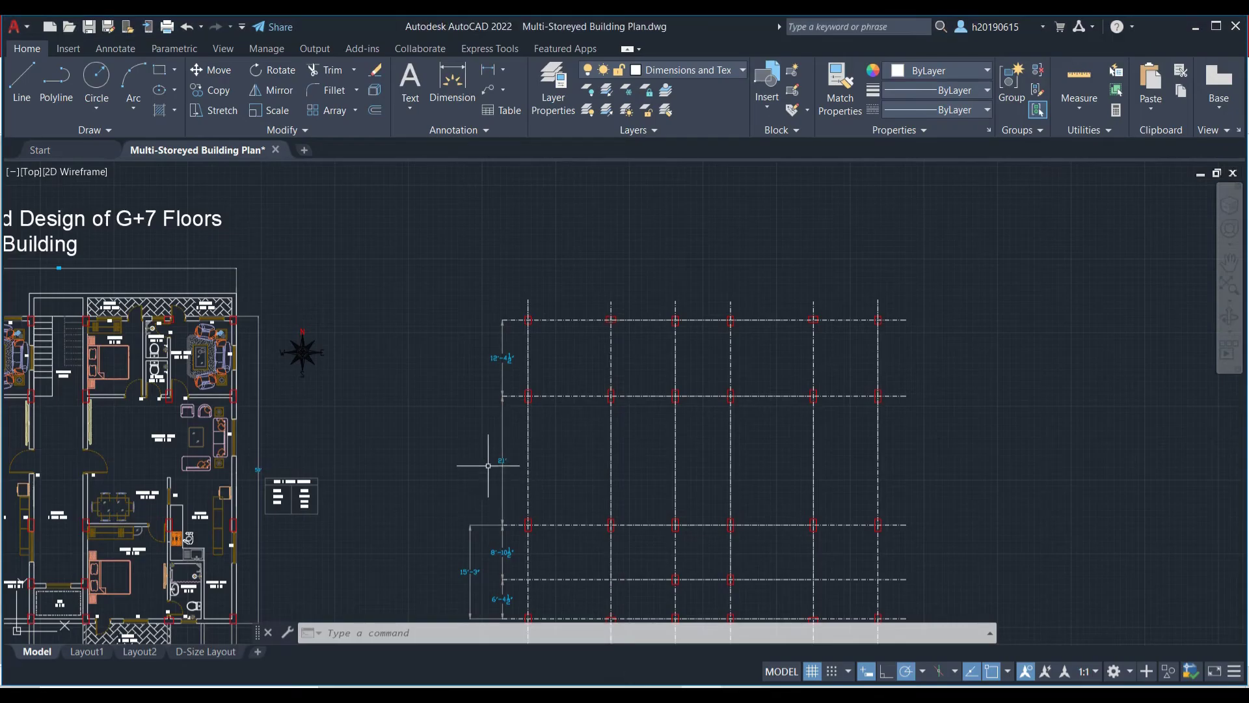
- Check the second horizontal grid spacing in AutoCAD and, in STAAD.Pro, paste a copy of the second node row offset 21 ft in Z
{"action": "scroll", "coordinate": [491, 465], "scroll_direction": "up", "scroll_amount": 3}
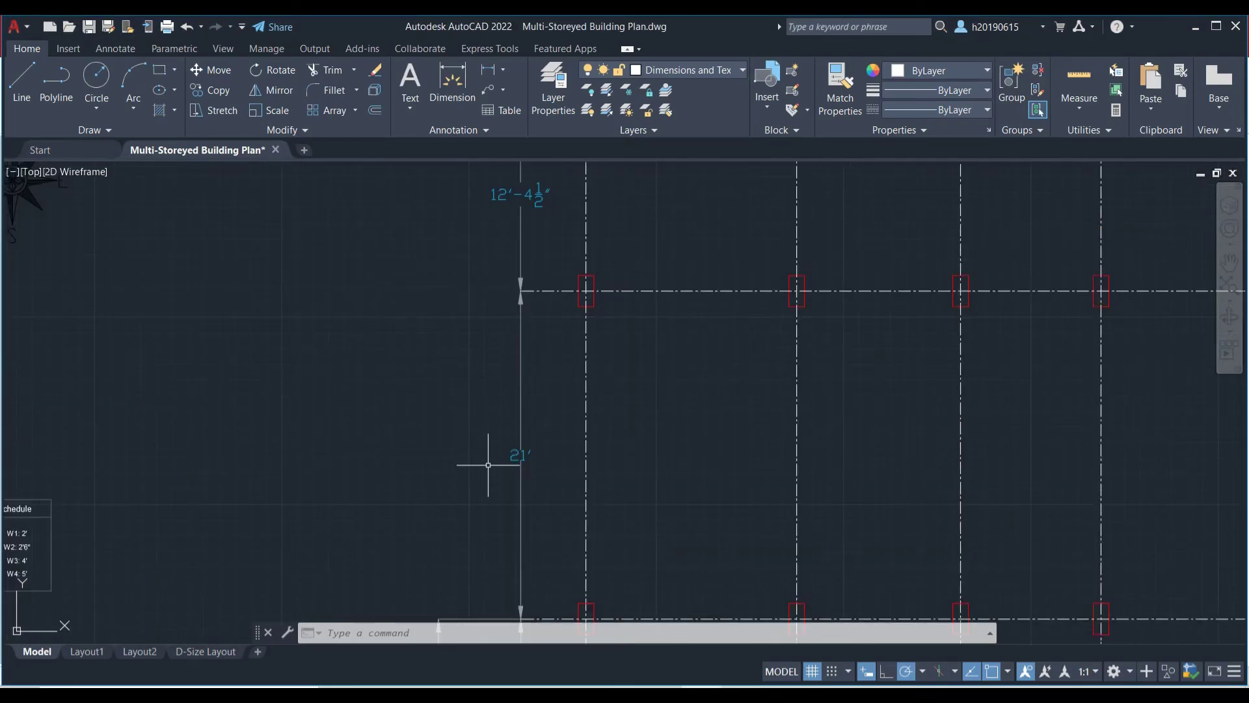
{"action": "scroll", "coordinate": [512, 484], "scroll_direction": "down", "scroll_amount": 2}
{"action": "middle_click_drag", "start_coordinate": [525, 497], "coordinate": [544, 424]}
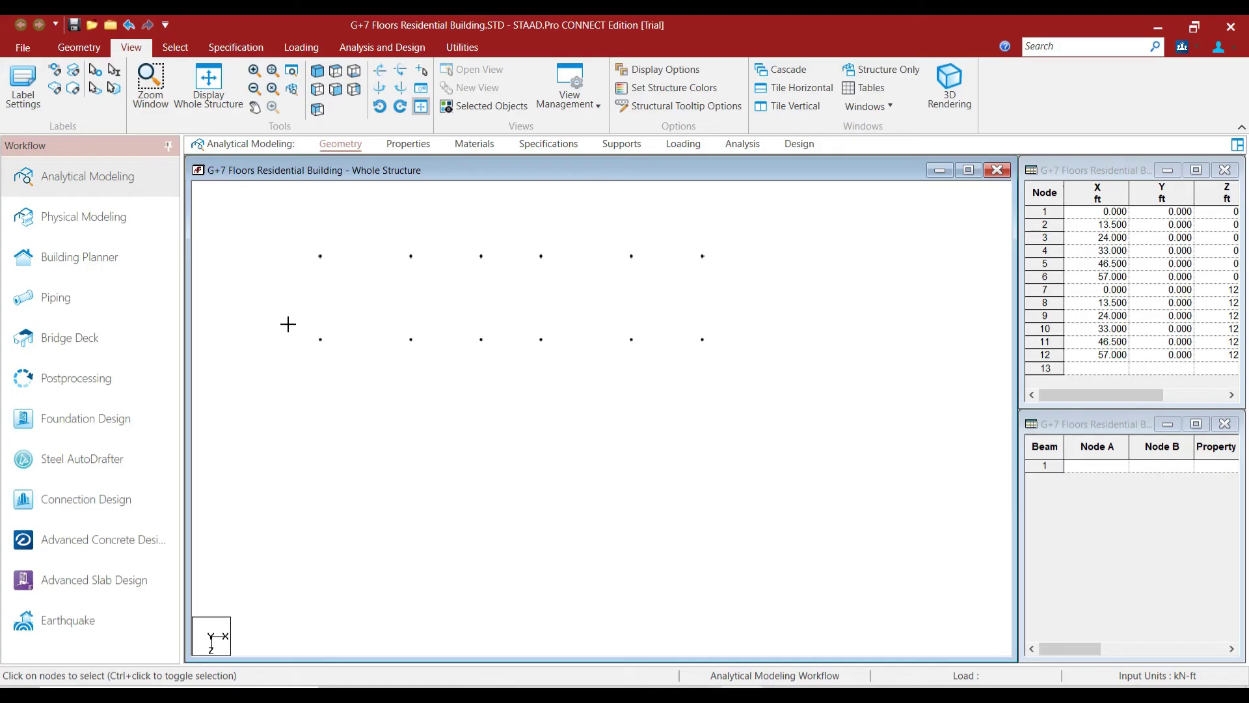
{"action": "left_click_drag", "start_coordinate": [638, 380], "coordinate": [739, 372]}
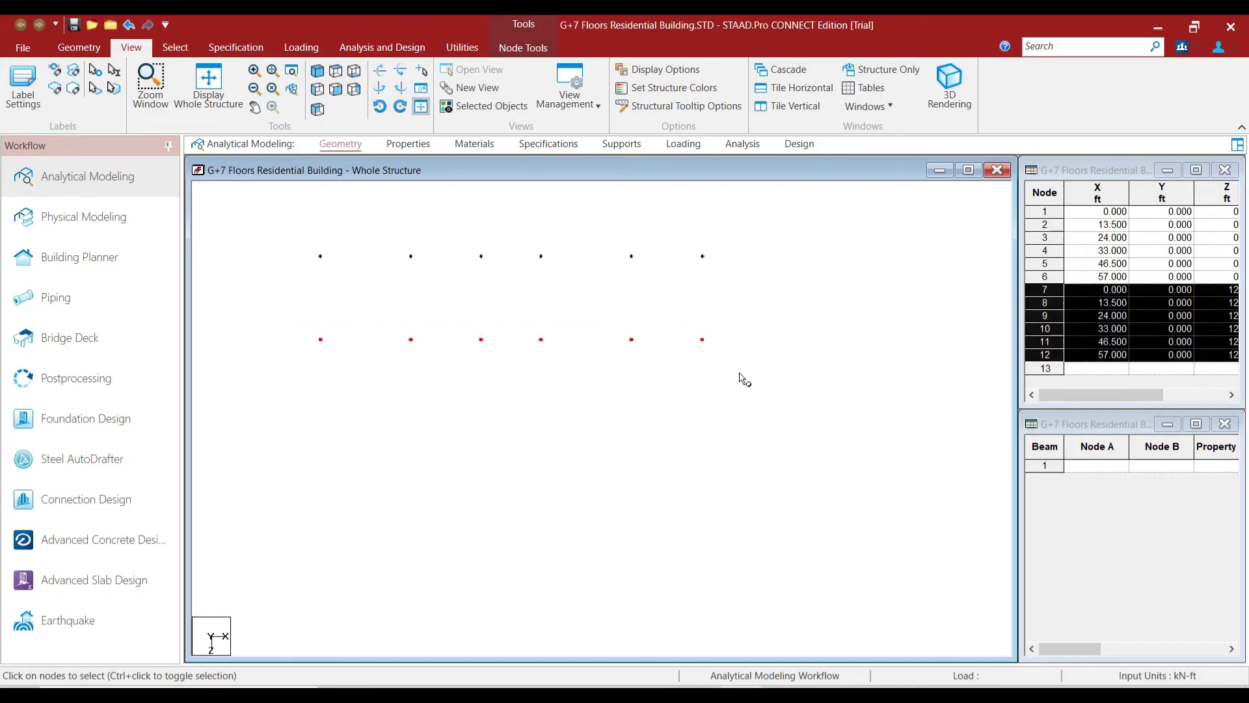
{"action": "key", "text": "ctrl+v"}
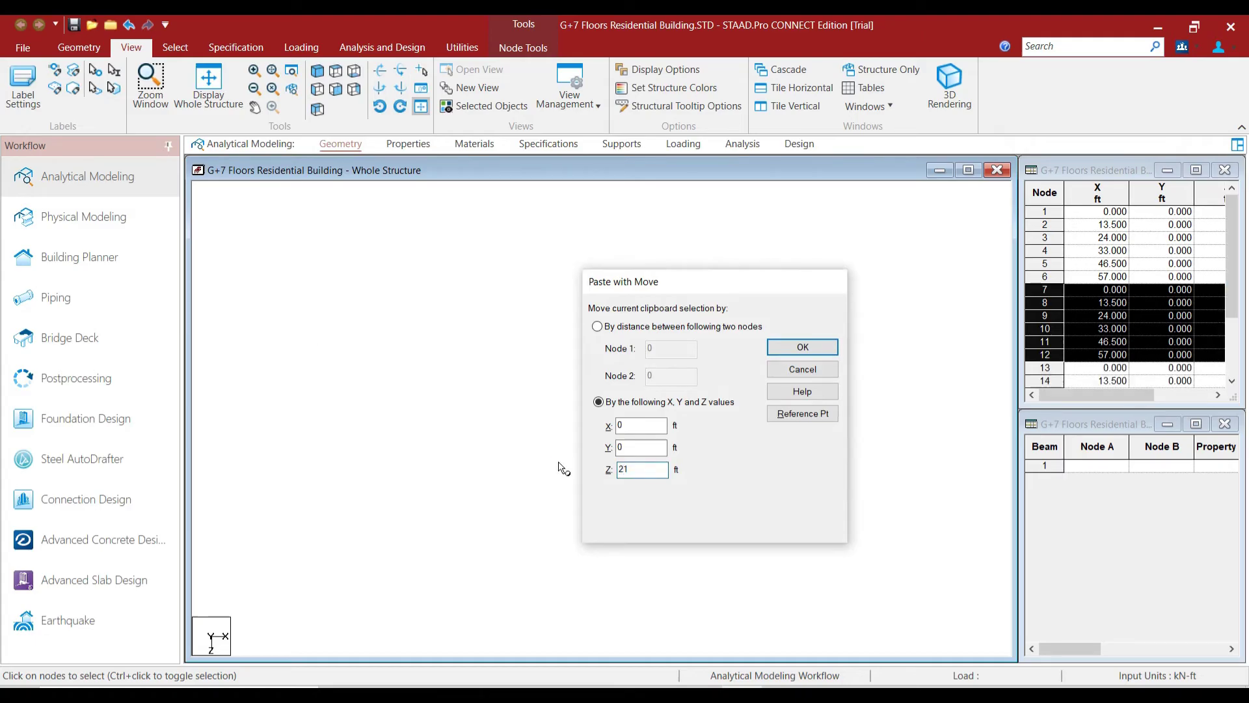
{"action": "key", "text": "Return"}
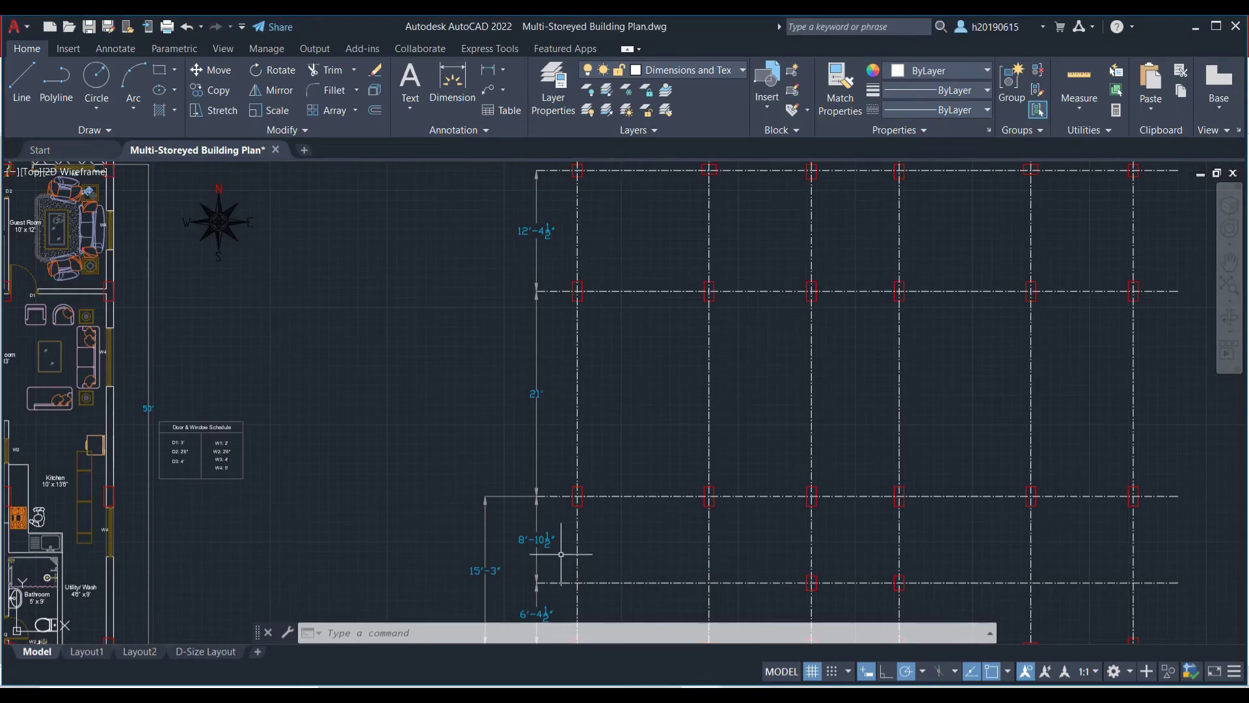
- Check the intermediate grid line's spacing in AutoCAD and, in STAAD.Pro, paste copies of the third row's two middle nodes offset 9 ft in Z
{"action": "middle_click_drag", "start_coordinate": [591, 550], "coordinate": [491, 324]}
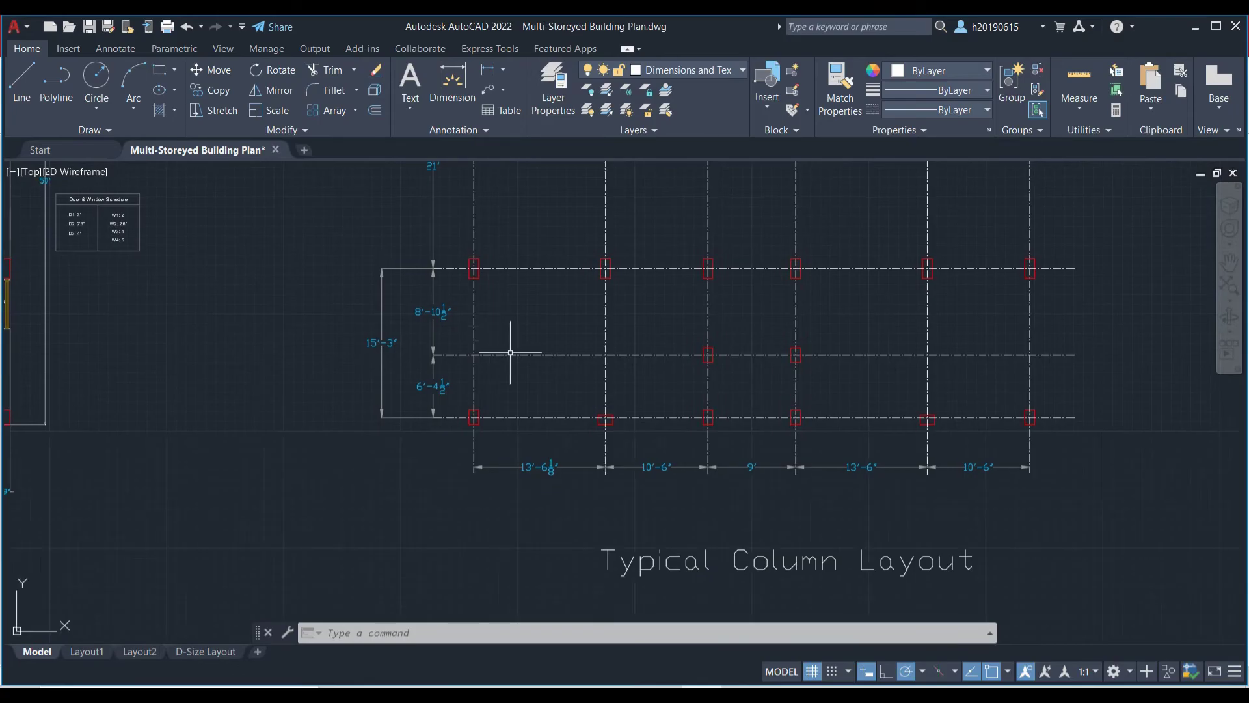
{"action": "scroll", "coordinate": [480, 348], "scroll_direction": "up", "scroll_amount": 3}
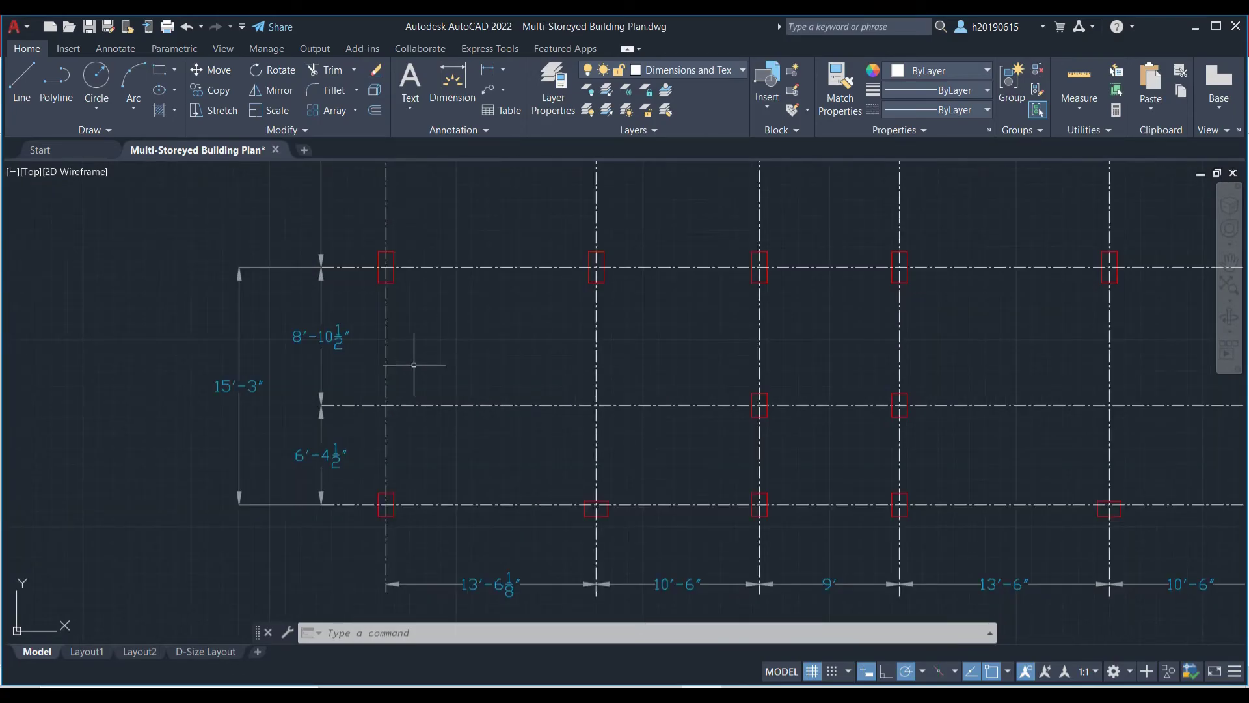
{"action": "scroll", "coordinate": [788, 400], "scroll_direction": "down", "scroll_amount": 2}
{"action": "scroll", "coordinate": [809, 412], "scroll_direction": "up", "scroll_amount": 2}
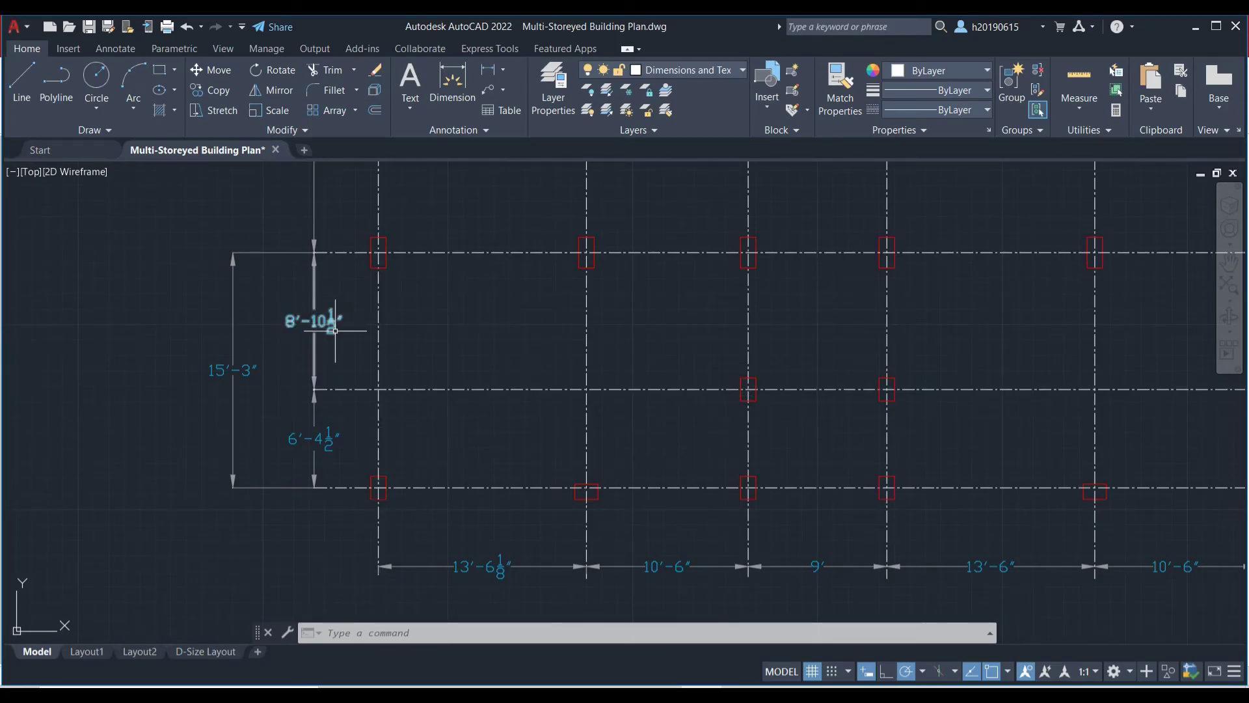
{"action": "scroll", "coordinate": [310, 331], "scroll_direction": "up", "scroll_amount": 2}
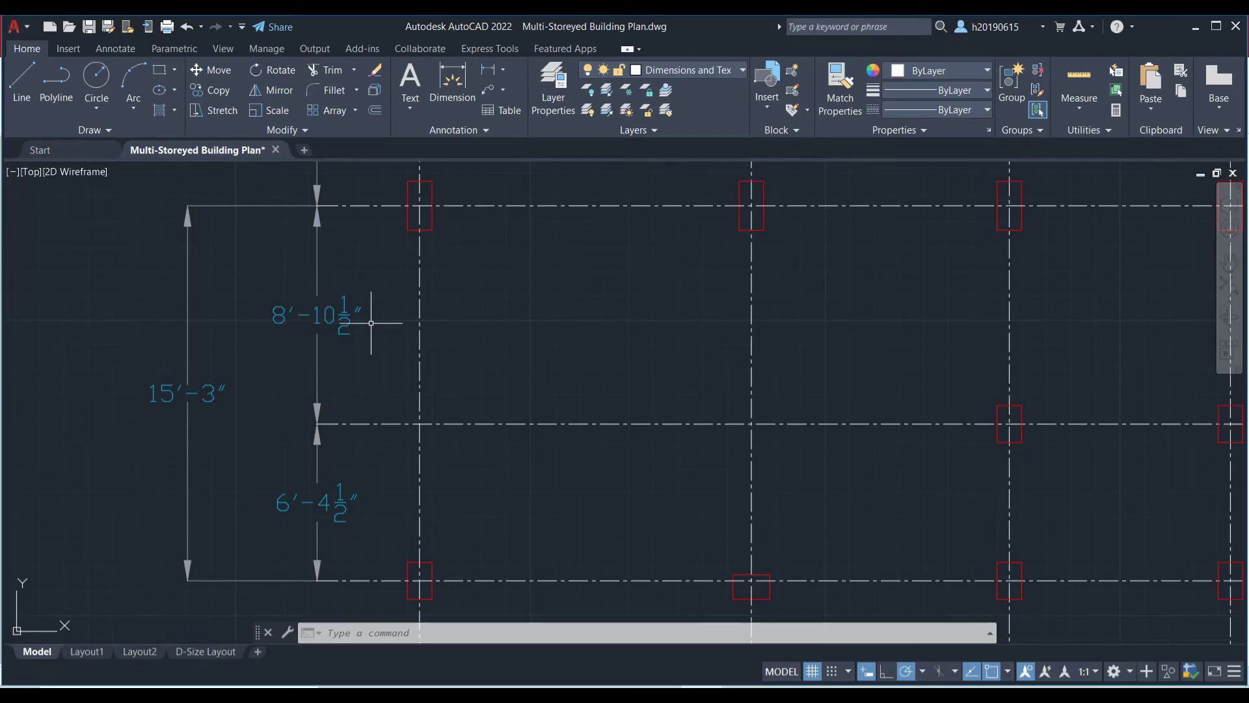
{"action": "scroll", "coordinate": [398, 329], "scroll_direction": "down", "scroll_amount": 2}
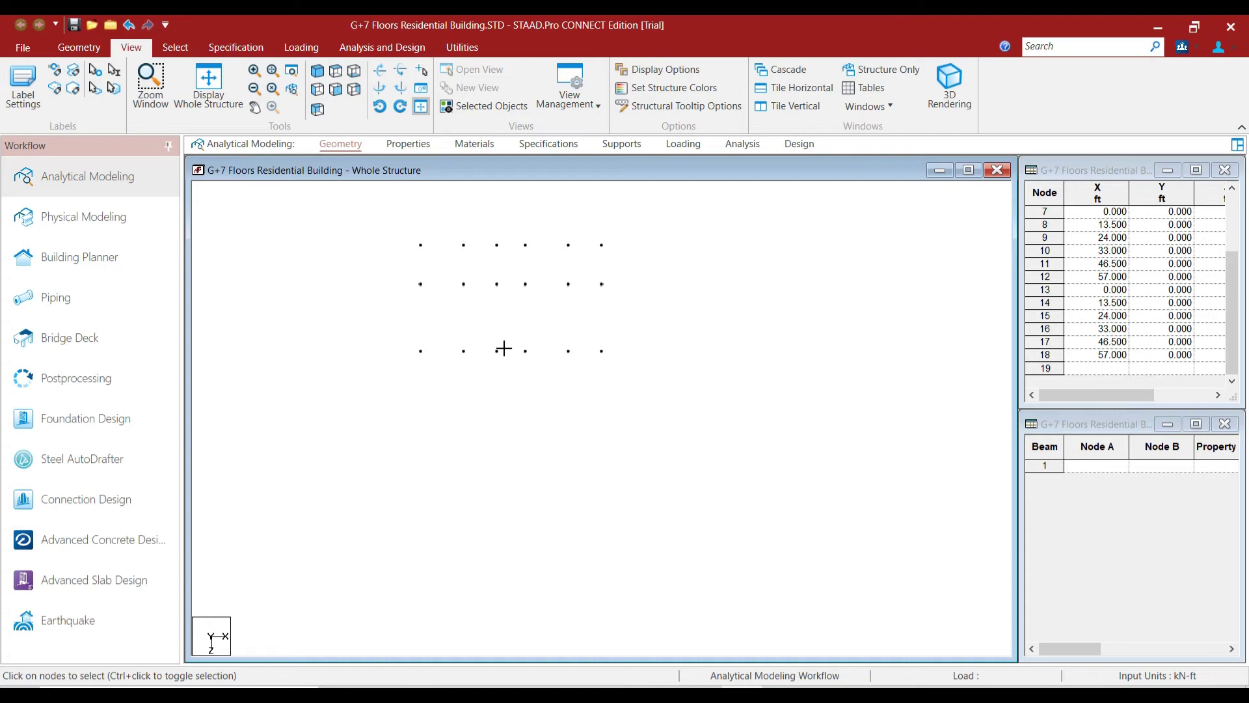
{"action": "left_click_drag", "start_coordinate": [489, 339], "coordinate": [534, 369]}
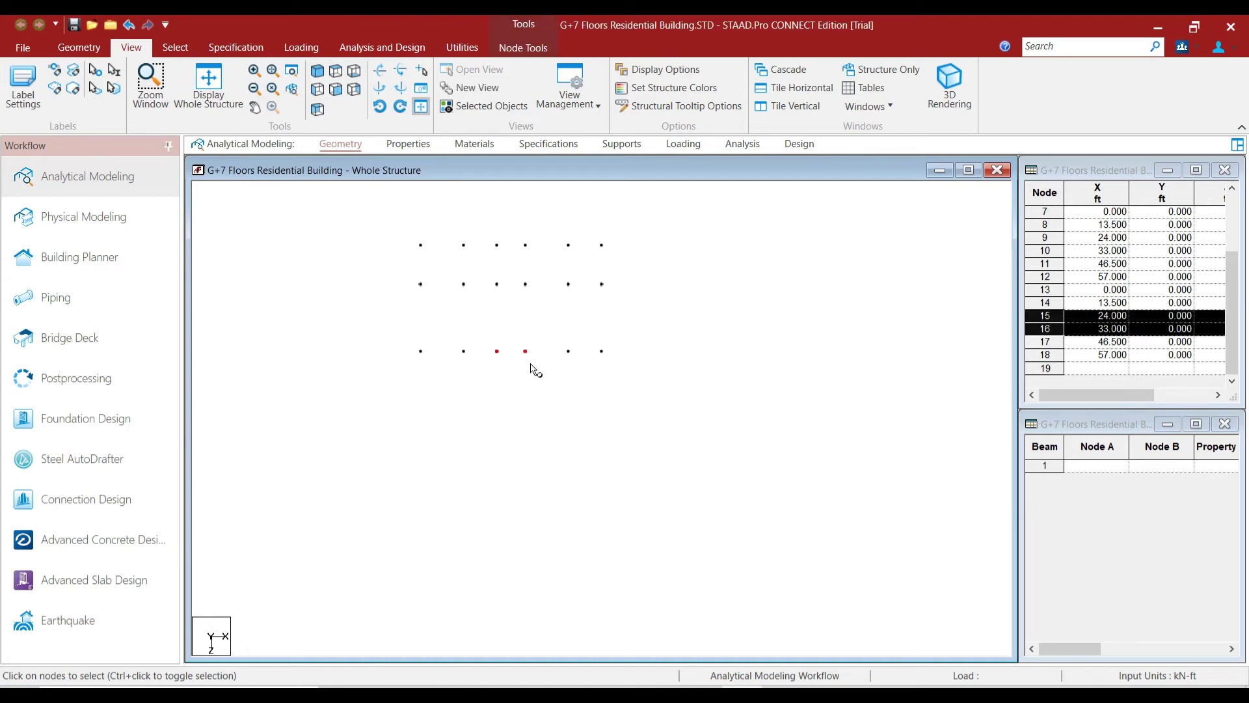
{"action": "key", "text": "ctrl+v"}
{"action": "left_click_drag", "start_coordinate": [638, 471], "coordinate": [575, 475]}
{"action": "type", "text": "9"}
{"action": "key", "text": "Return"}
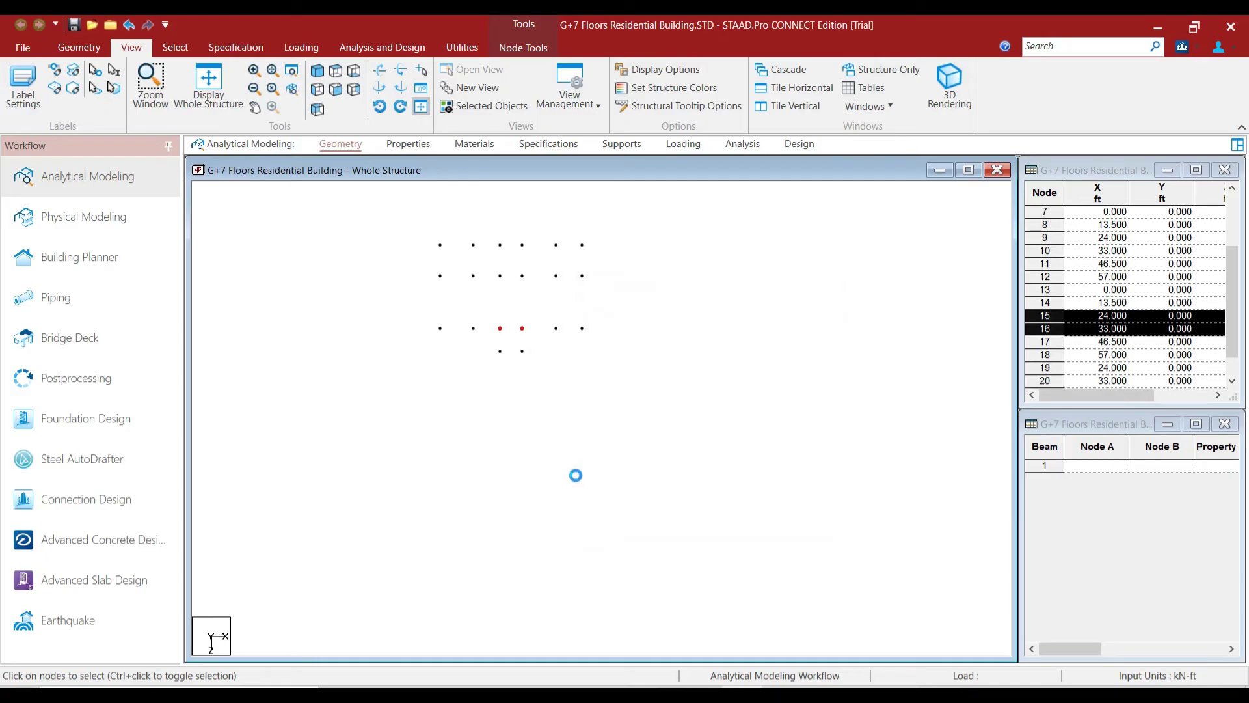
{"action": "left_click", "coordinate": [576, 475]}
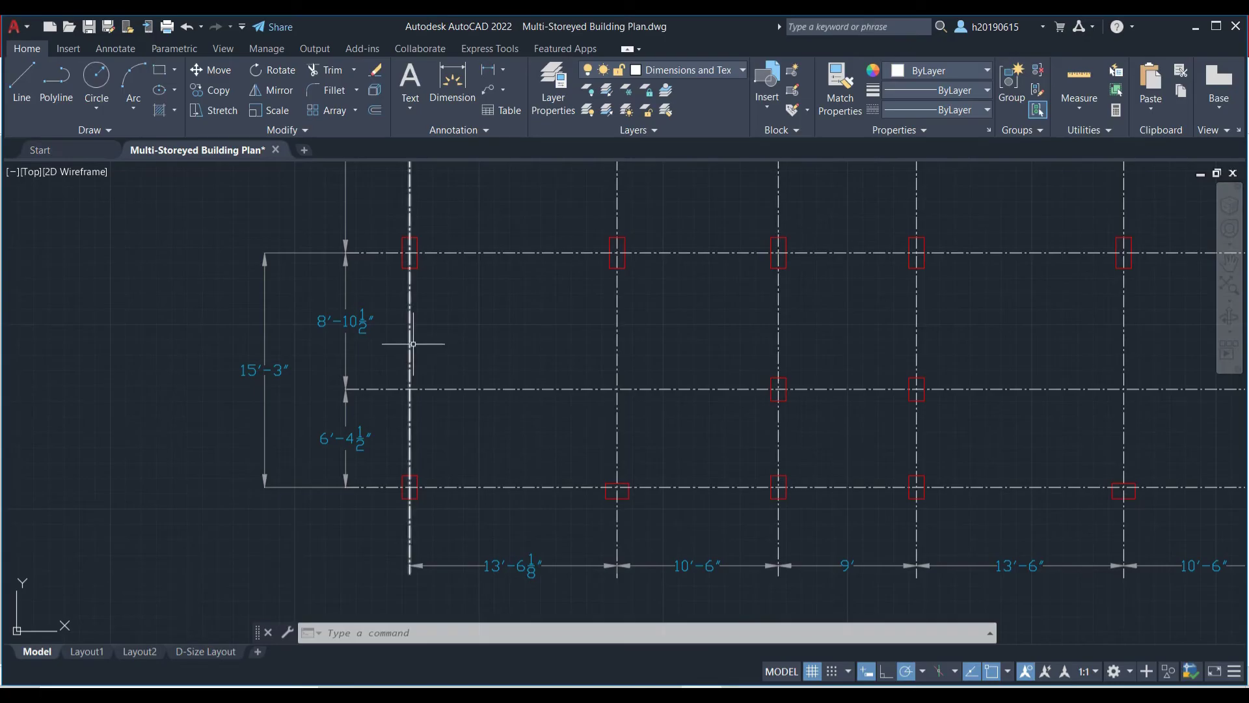
- Check the last row's overall spacing in AutoCAD and, in STAAD.Pro, paste a copy of the whole third node row offset 15.25 ft in Z
{"action": "scroll", "coordinate": [416, 365], "scroll_direction": "down", "scroll_amount": 2}
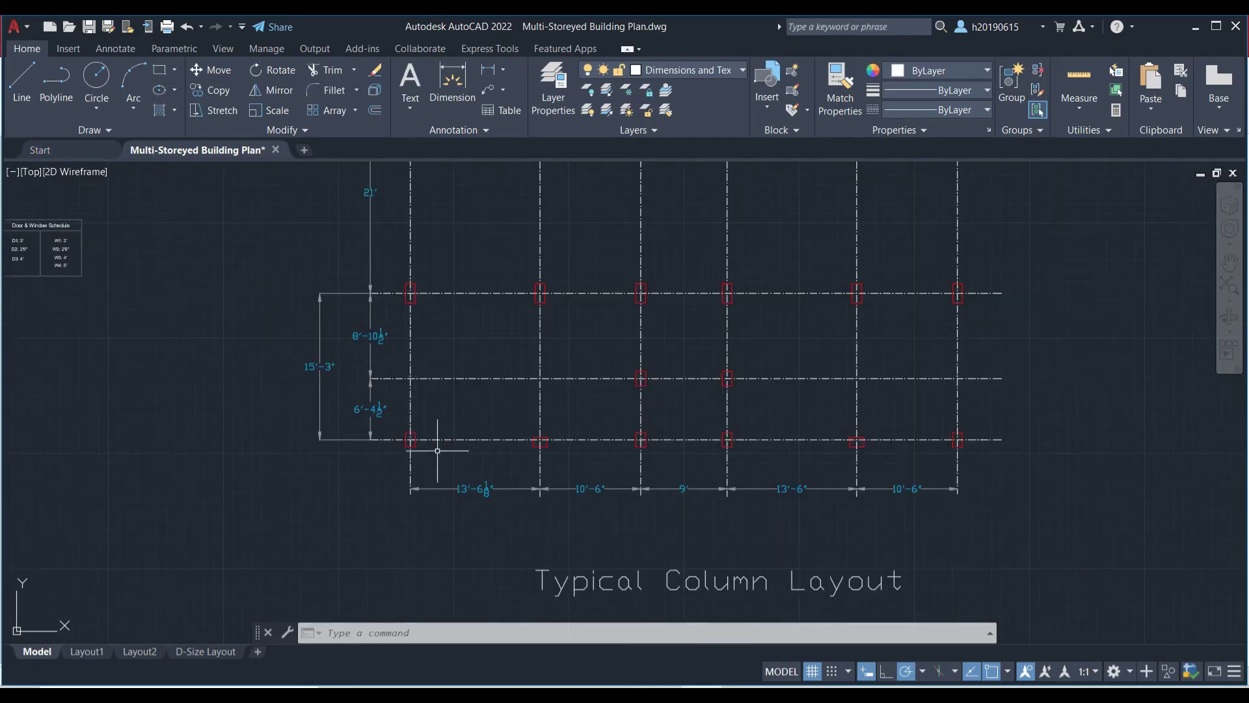
{"action": "scroll", "coordinate": [319, 368], "scroll_direction": "up", "scroll_amount": 2}
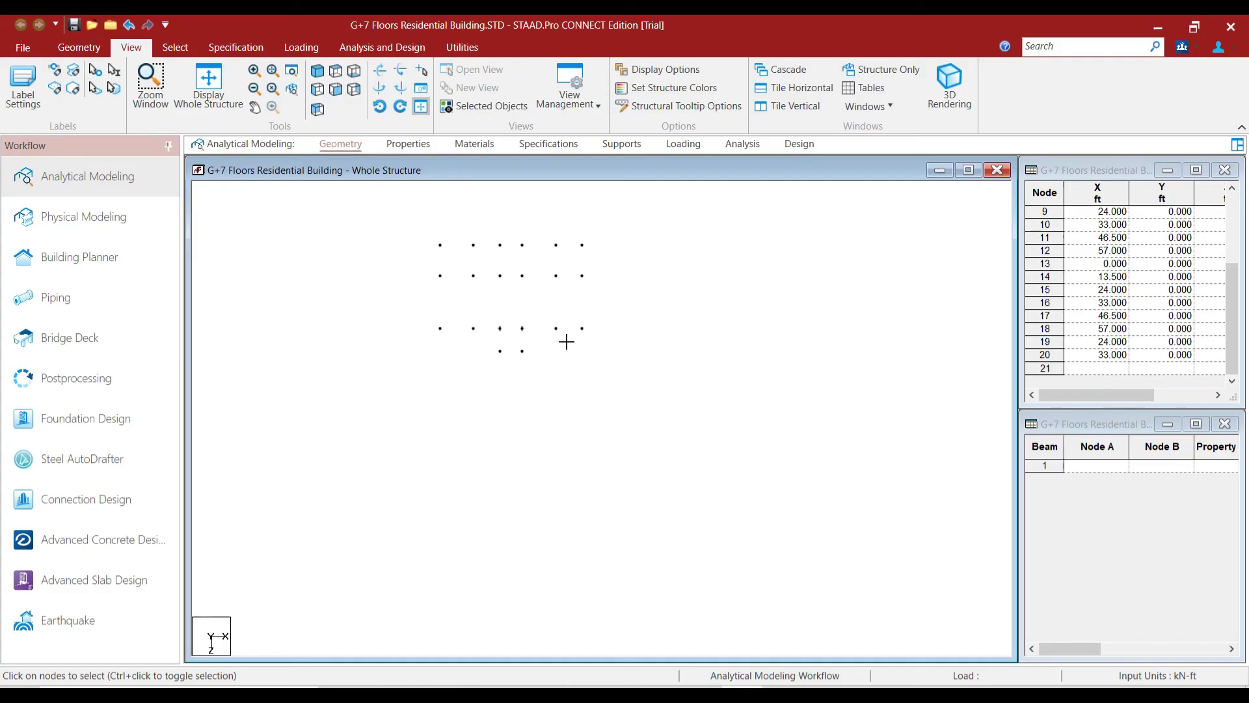
{"action": "left_click_drag", "start_coordinate": [566, 341], "coordinate": [599, 339]}
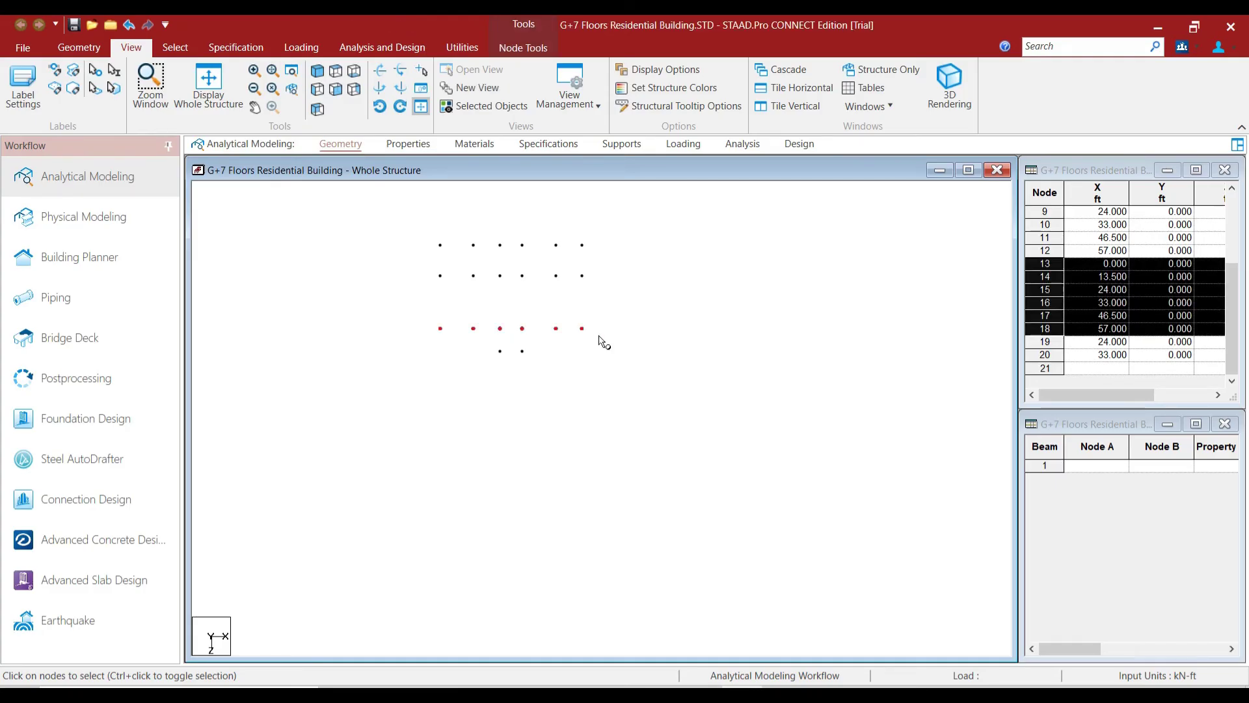
{"action": "key", "text": "ctrl+v"}
{"action": "key", "text": "Tab"}
{"action": "key", "text": "Tab"}
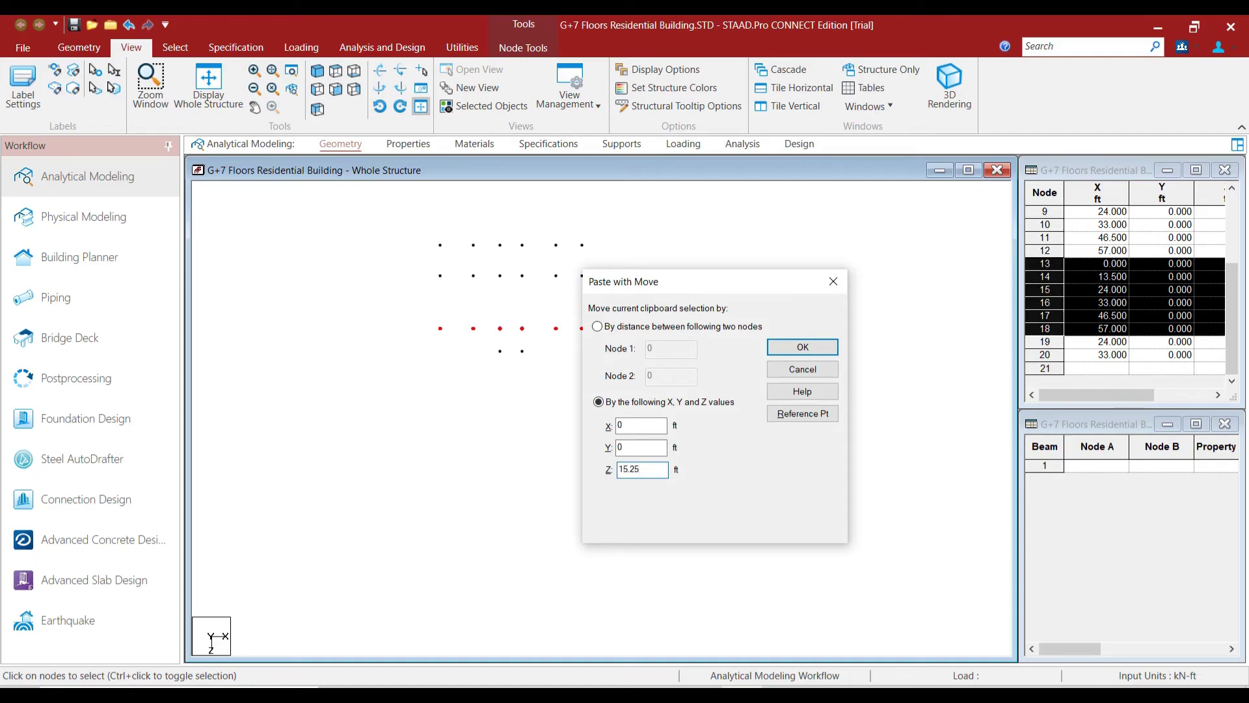
{"action": "key", "text": "Return"}
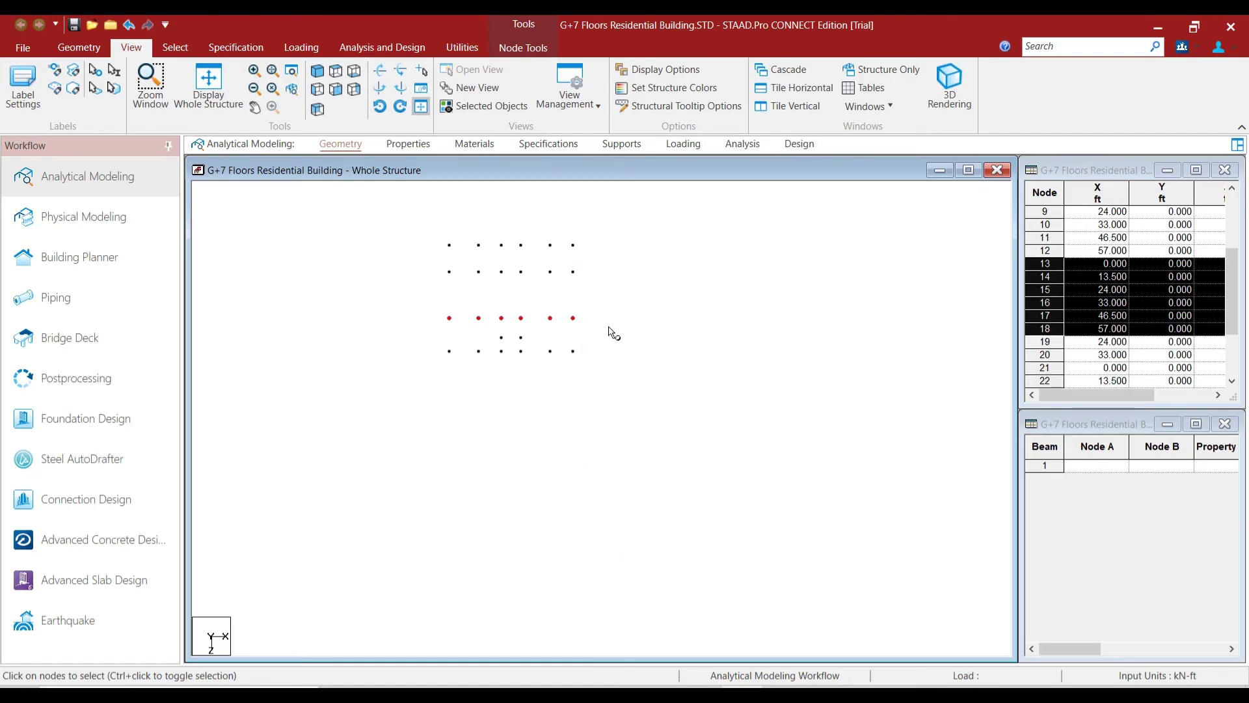
{"action": "scroll", "coordinate": [506, 300], "scroll_direction": "up", "scroll_amount": 4}
{"action": "left_click", "coordinate": [491, 284]}
- Select all nodes of the column grid and connect beams between them along the X axis
{"action": "scroll", "coordinate": [494, 292], "scroll_direction": "up", "scroll_amount": 1}
{"action": "middle_click_drag", "start_coordinate": [499, 301], "coordinate": [501, 370]}
{"action": "scroll", "coordinate": [485, 358], "scroll_direction": "up", "scroll_amount": 2}
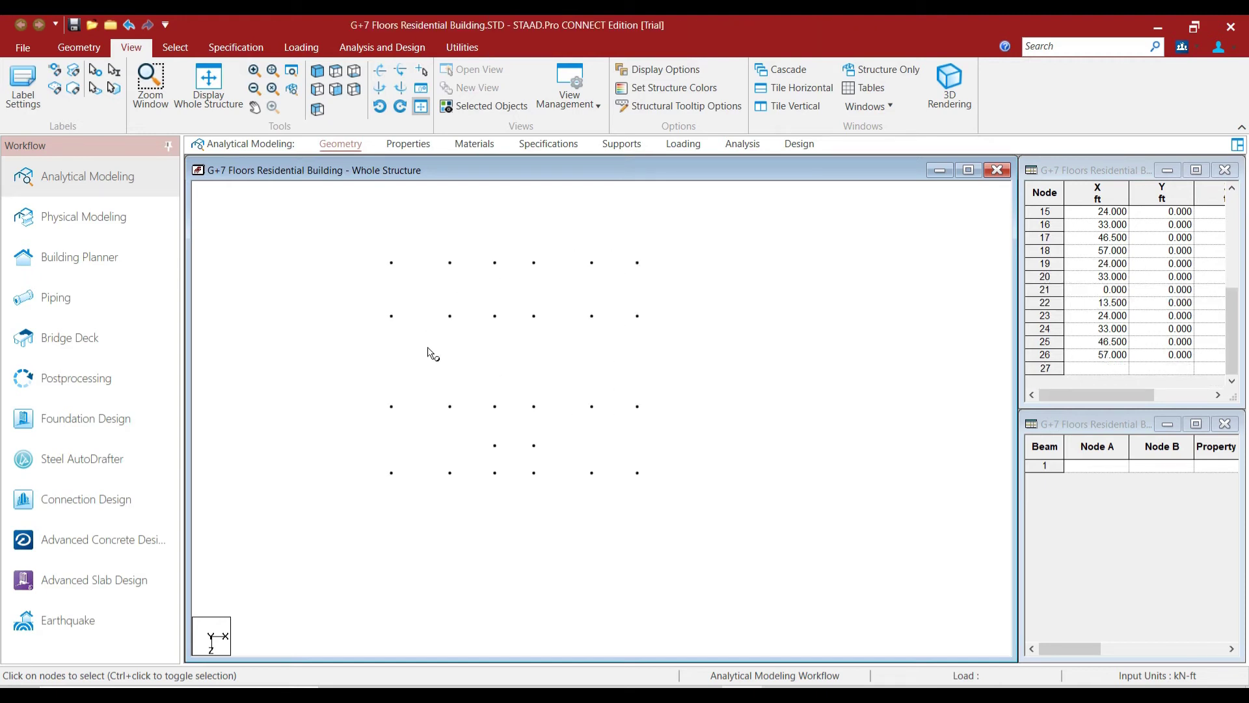
{"action": "scroll", "coordinate": [424, 361], "scroll_direction": "up", "scroll_amount": 3}
{"action": "scroll", "coordinate": [418, 361], "scroll_direction": "down", "scroll_amount": 2}
{"action": "key", "text": "ctrl+a"}
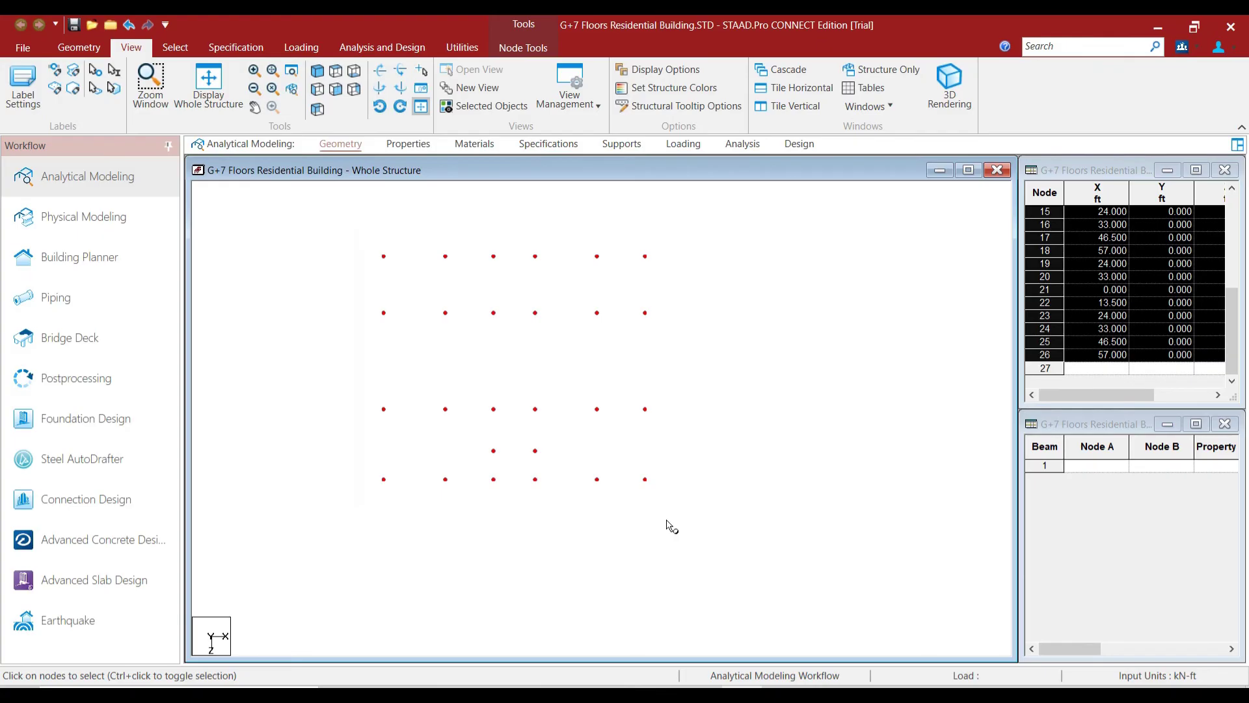
{"action": "left_click", "coordinate": [93, 50]}
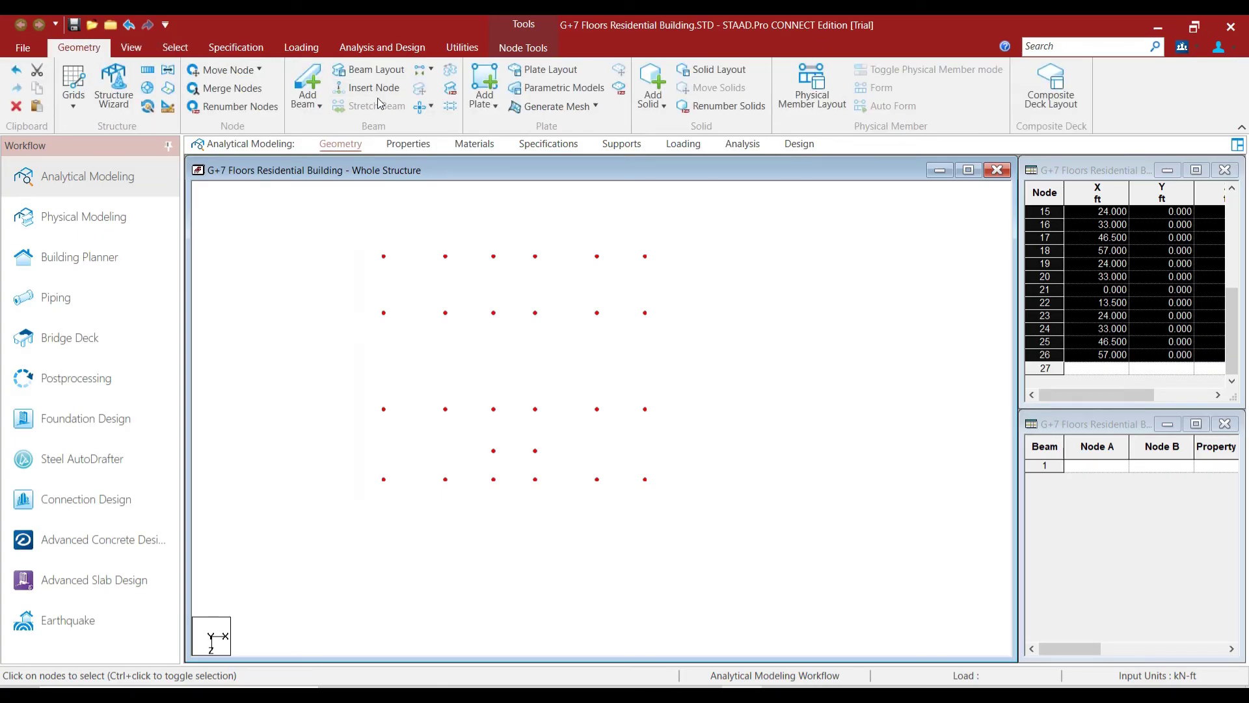
{"action": "left_click", "coordinate": [420, 71]}
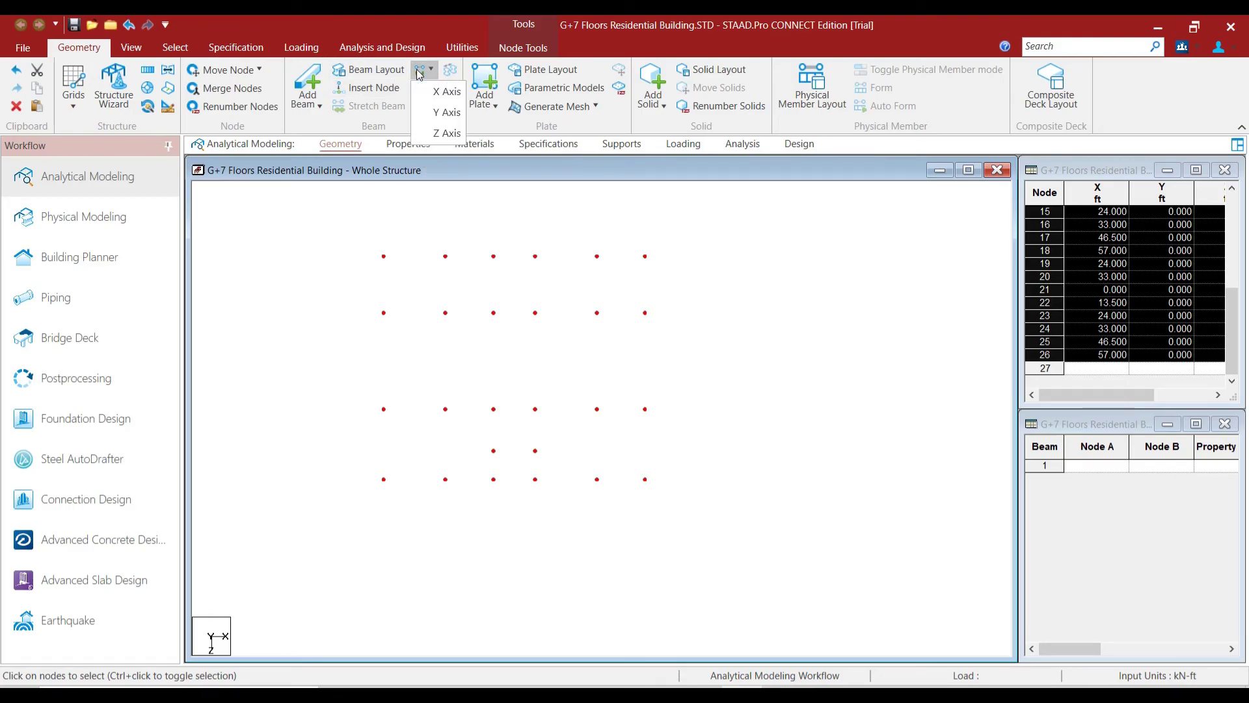
{"action": "left_click", "coordinate": [445, 92]}
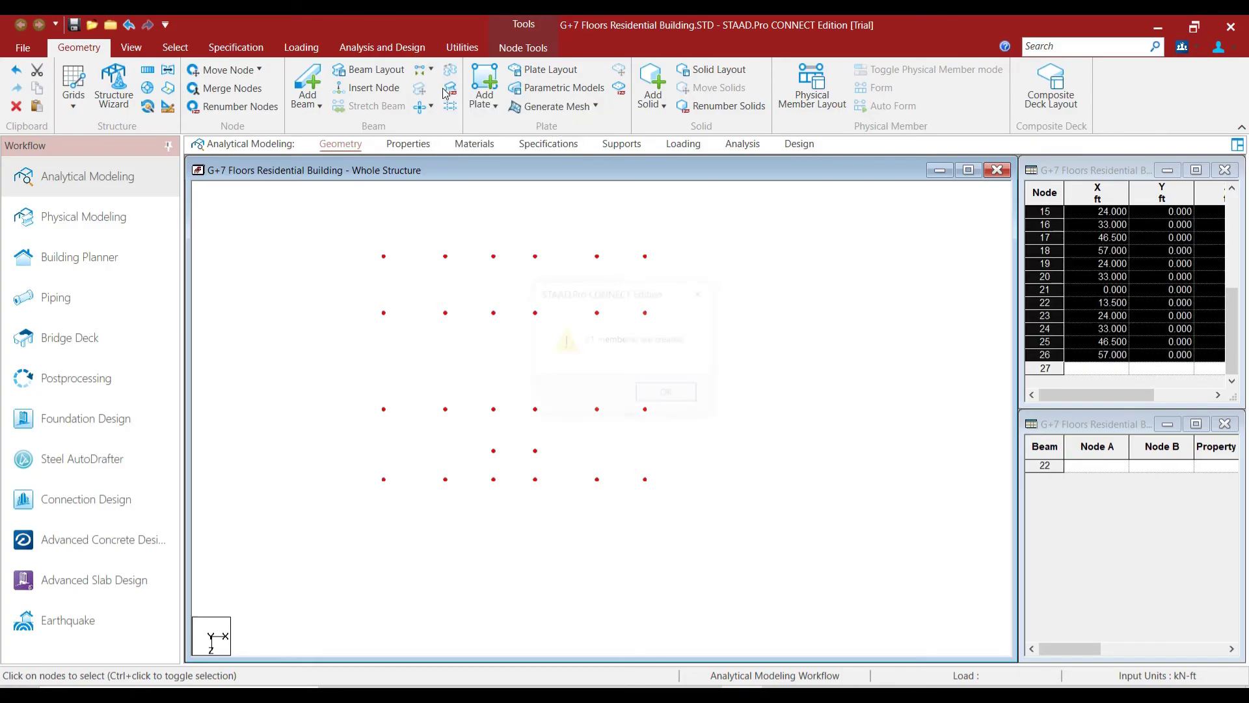
{"action": "left_click", "coordinate": [668, 395]}
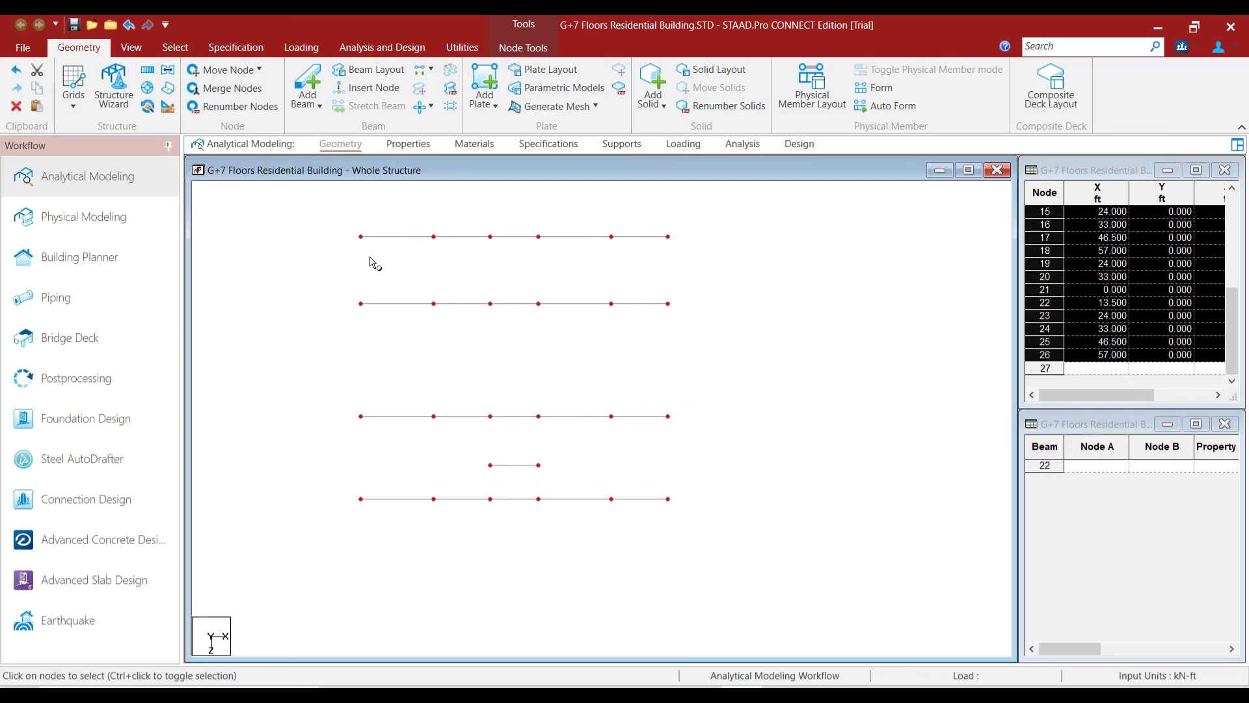
- Connect beams between all the selected grid nodes along the Z axis and clear the selection
{"action": "scroll", "coordinate": [410, 252], "scroll_direction": "down", "scroll_amount": 4}
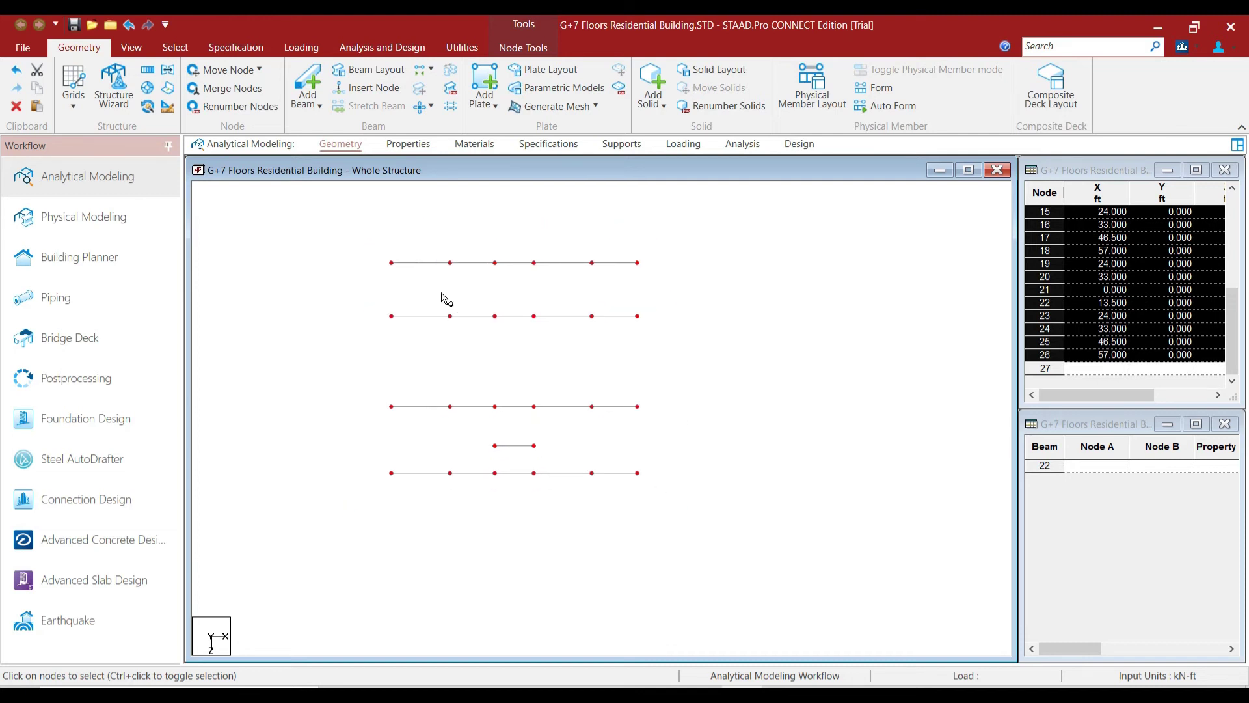
{"action": "scroll", "coordinate": [409, 287], "scroll_direction": "up", "scroll_amount": 1}
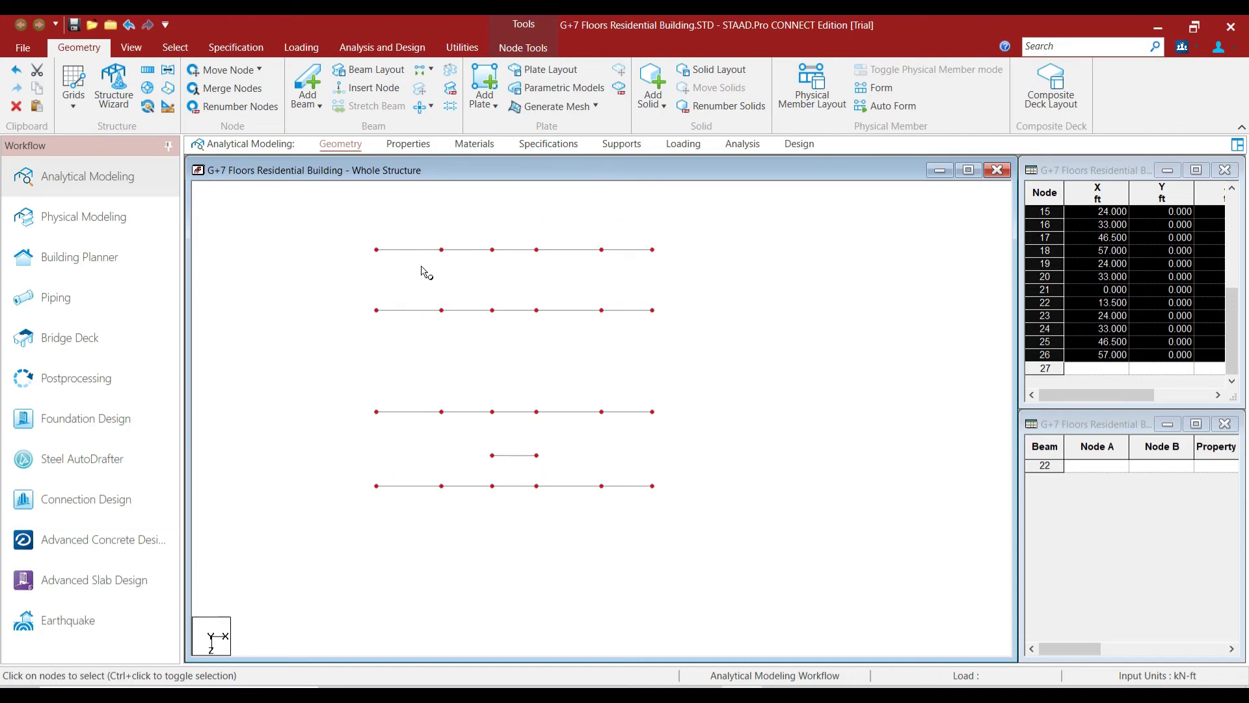
{"action": "left_click", "coordinate": [420, 69]}
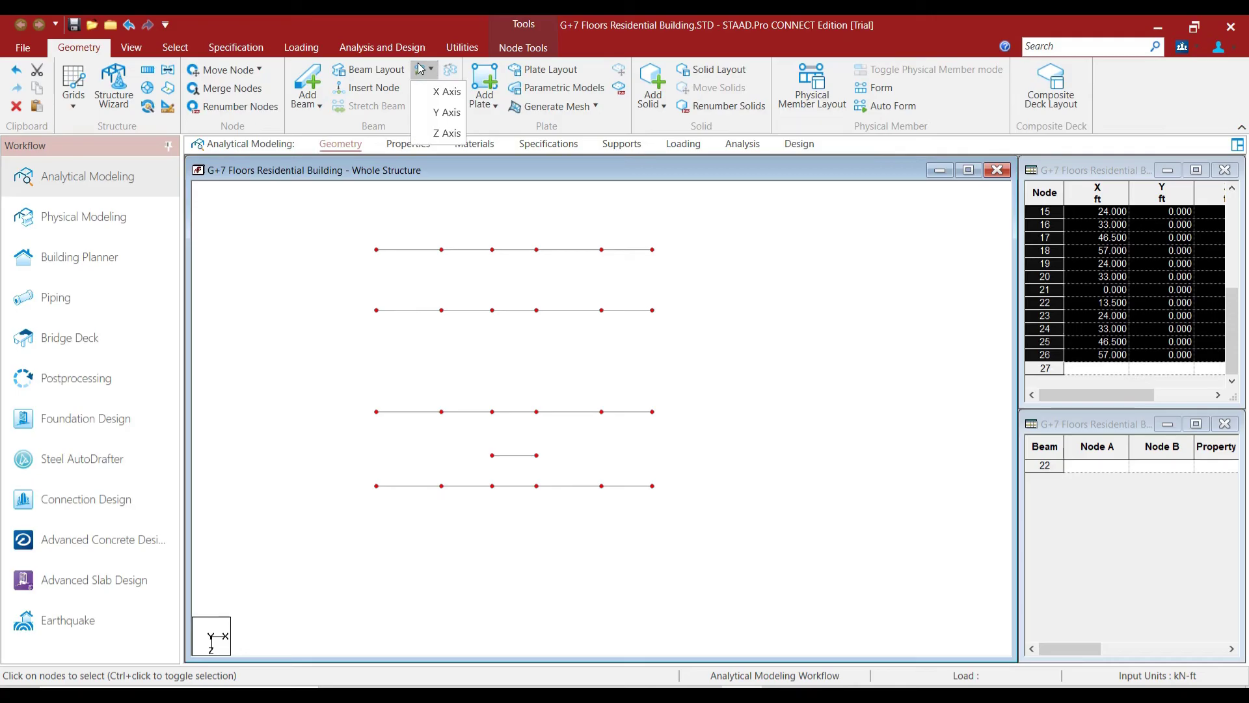
{"action": "left_click", "coordinate": [448, 134]}
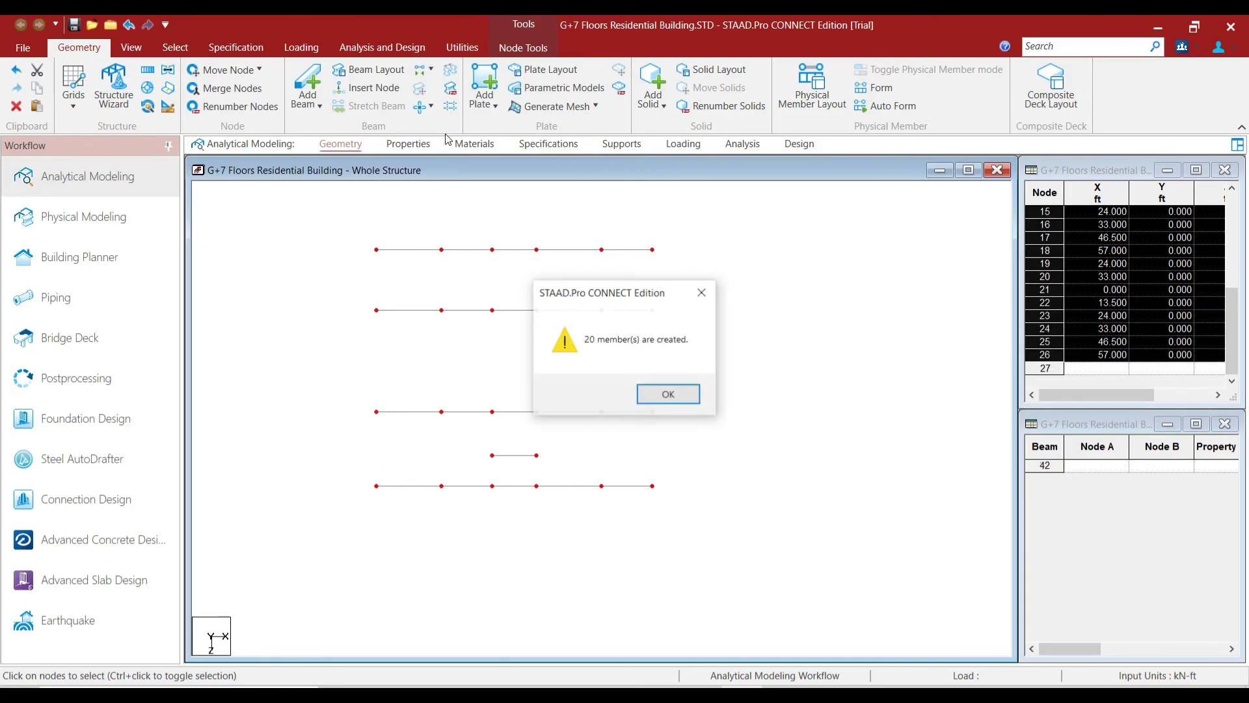
{"action": "left_click", "coordinate": [675, 395]}
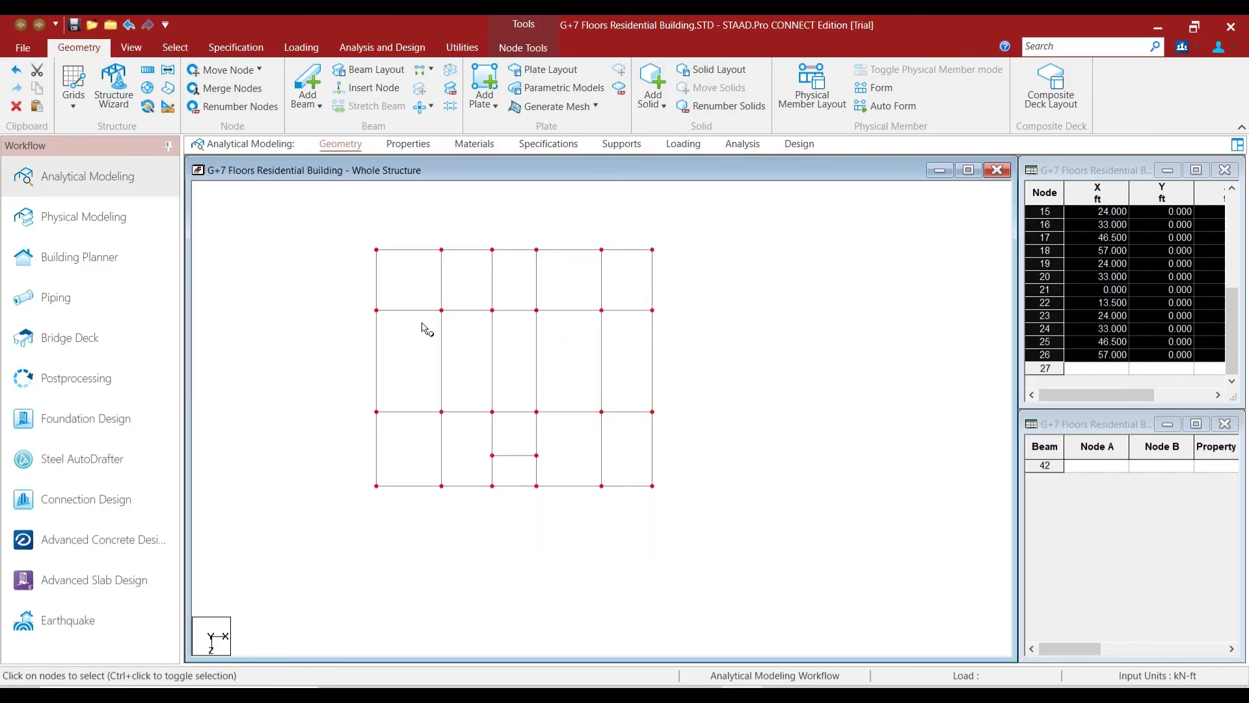
{"action": "scroll", "coordinate": [406, 329], "scroll_direction": "up", "scroll_amount": 3}
{"action": "scroll", "coordinate": [390, 332], "scroll_direction": "down", "scroll_amount": 1}
{"action": "scroll", "coordinate": [366, 334], "scroll_direction": "up", "scroll_amount": 1}
{"action": "scroll", "coordinate": [366, 335], "scroll_direction": "down", "scroll_amount": 1}
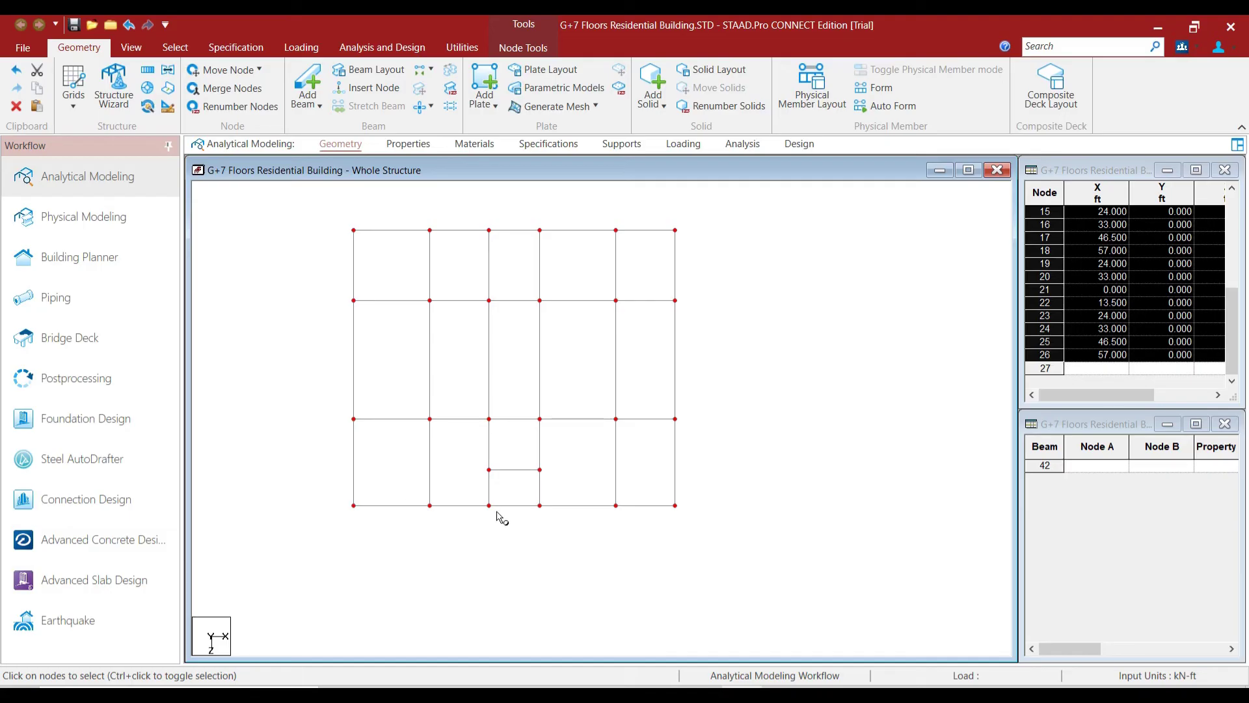
{"action": "left_click", "coordinate": [580, 387]}
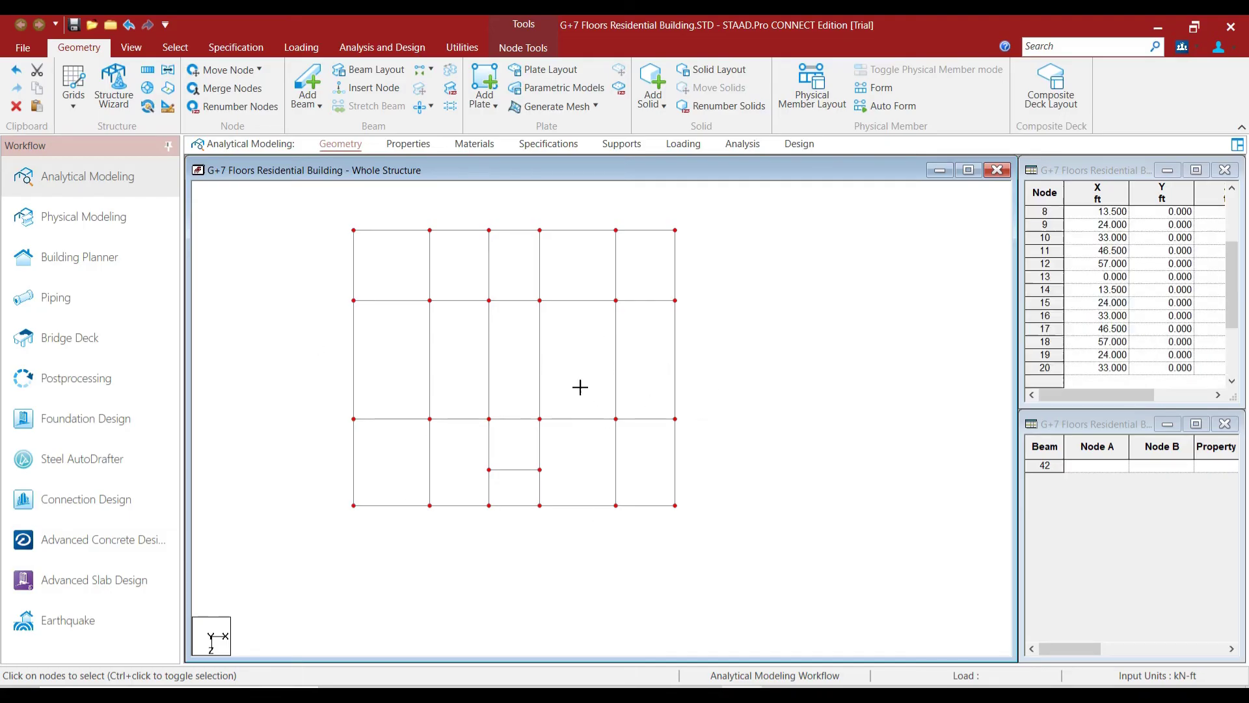
- Translationally repeat all grid nodes one step of -5 ft in the global Y direction with linked steps, and clear the selection
{"action": "scroll", "coordinate": [425, 346], "scroll_direction": "up", "scroll_amount": 4}
{"action": "scroll", "coordinate": [337, 232], "scroll_direction": "down", "scroll_amount": 3}
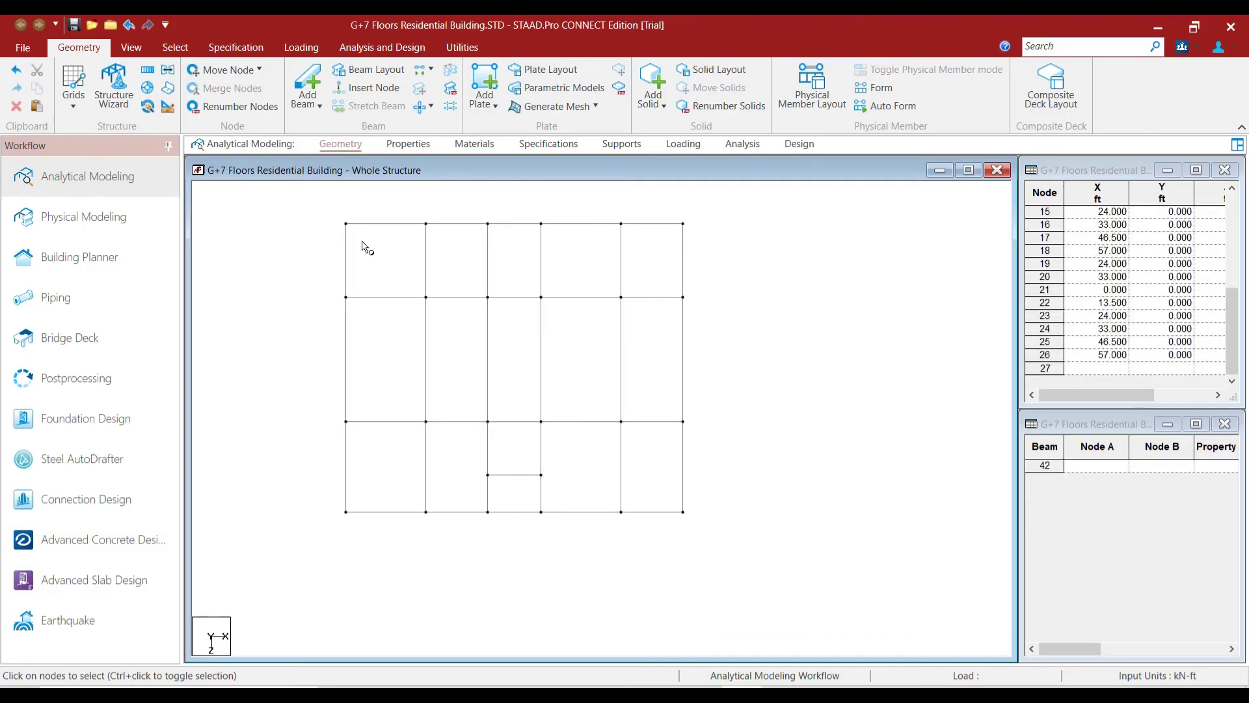
{"action": "scroll", "coordinate": [385, 345], "scroll_direction": "down", "scroll_amount": 1}
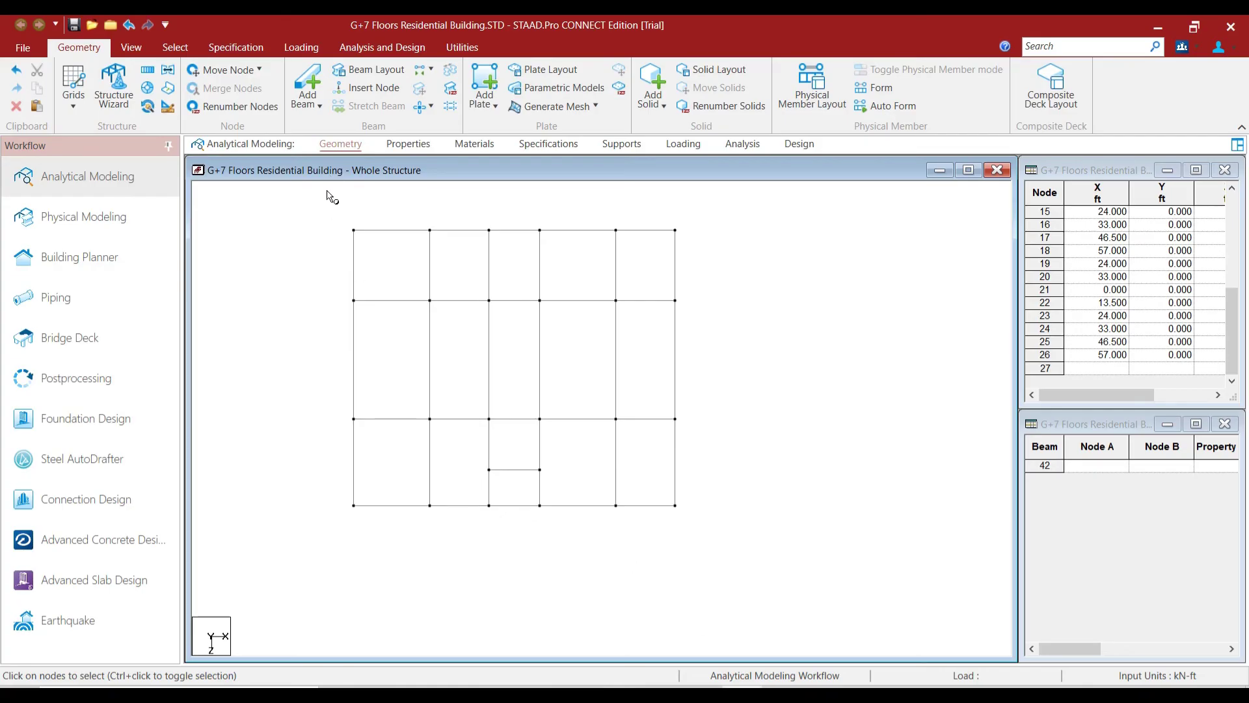
{"action": "left_click_drag", "start_coordinate": [320, 214], "coordinate": [690, 531]}
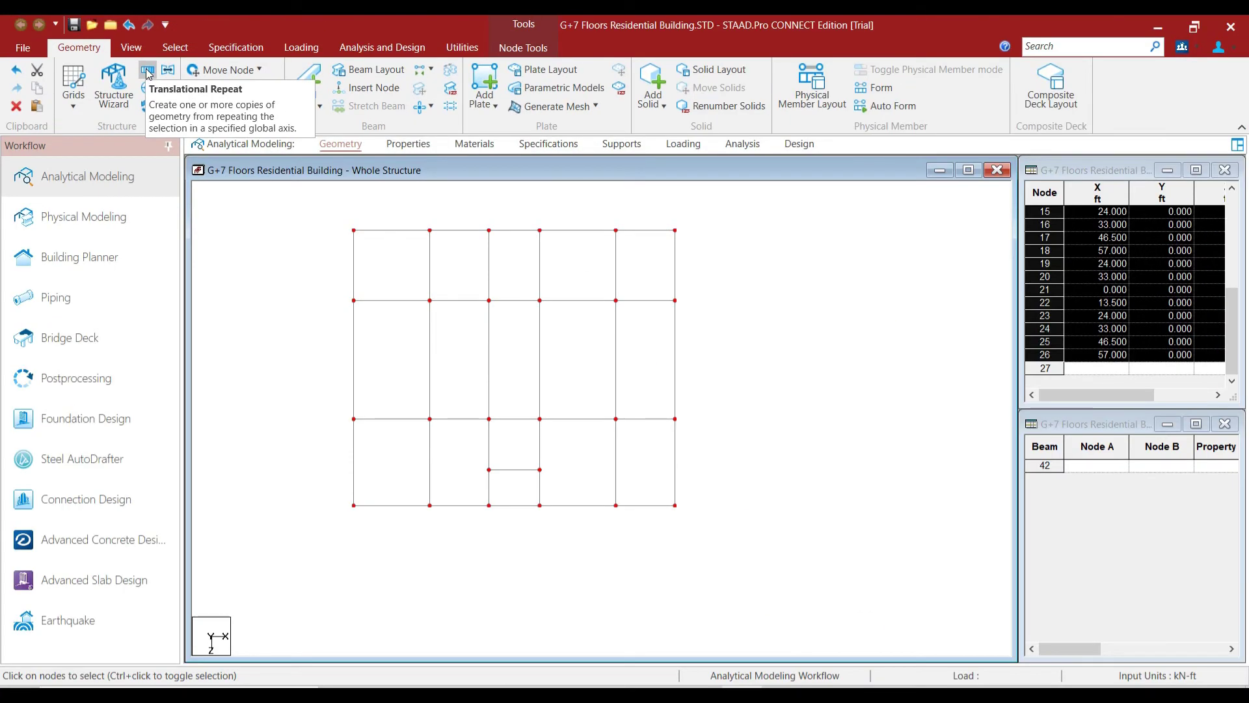
{"action": "left_click", "coordinate": [150, 72]}
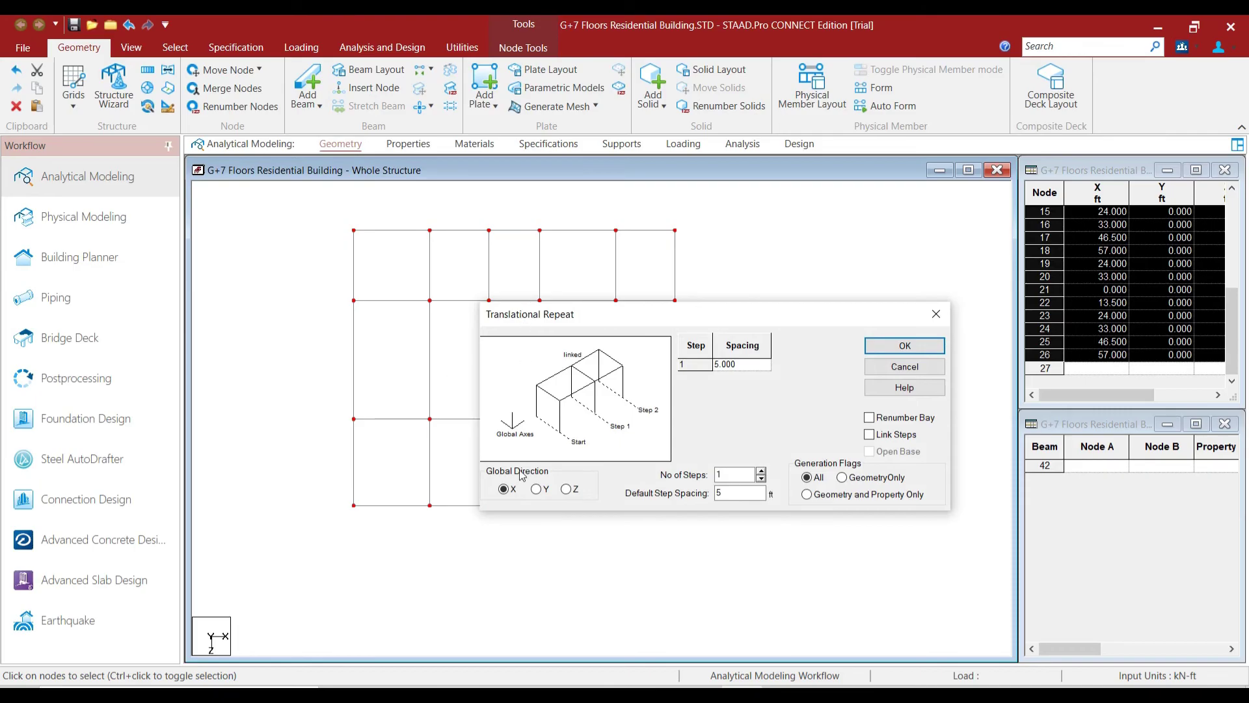
{"action": "left_click_drag", "start_coordinate": [745, 494], "coordinate": [696, 496]}
{"action": "left_click", "coordinate": [872, 435]}
{"action": "left_click", "coordinate": [894, 346]}
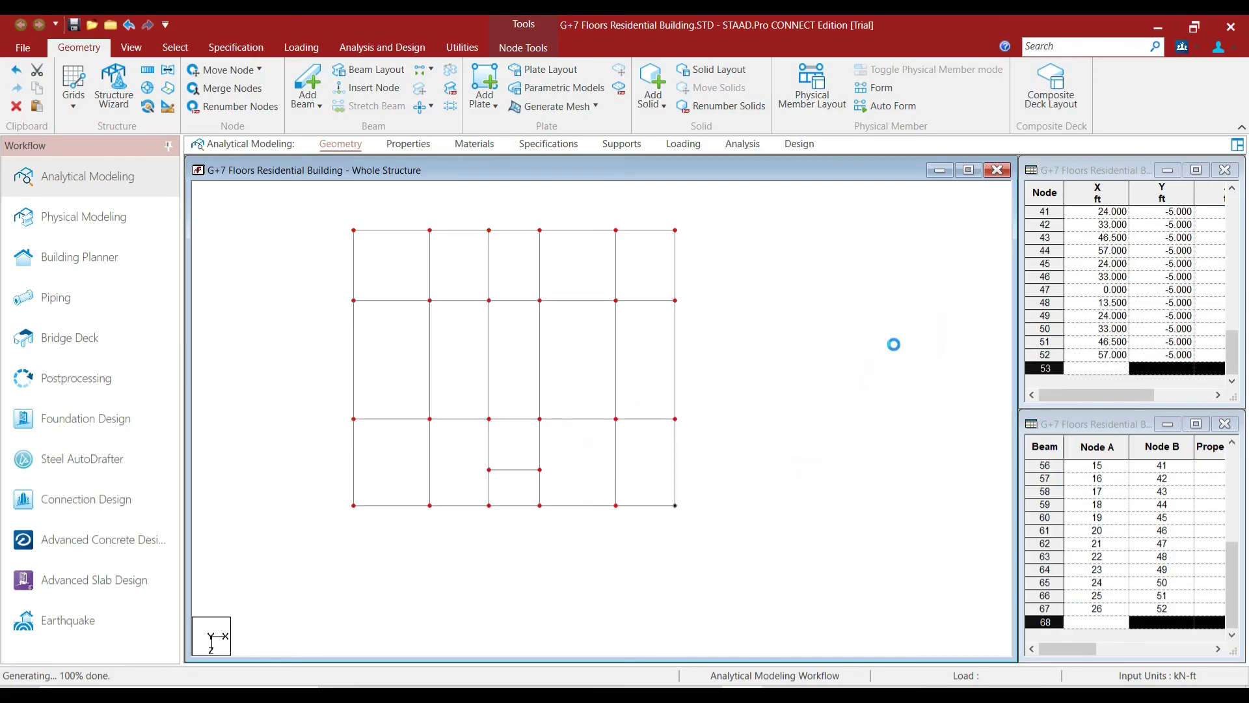
{"action": "left_click", "coordinate": [251, 278]}
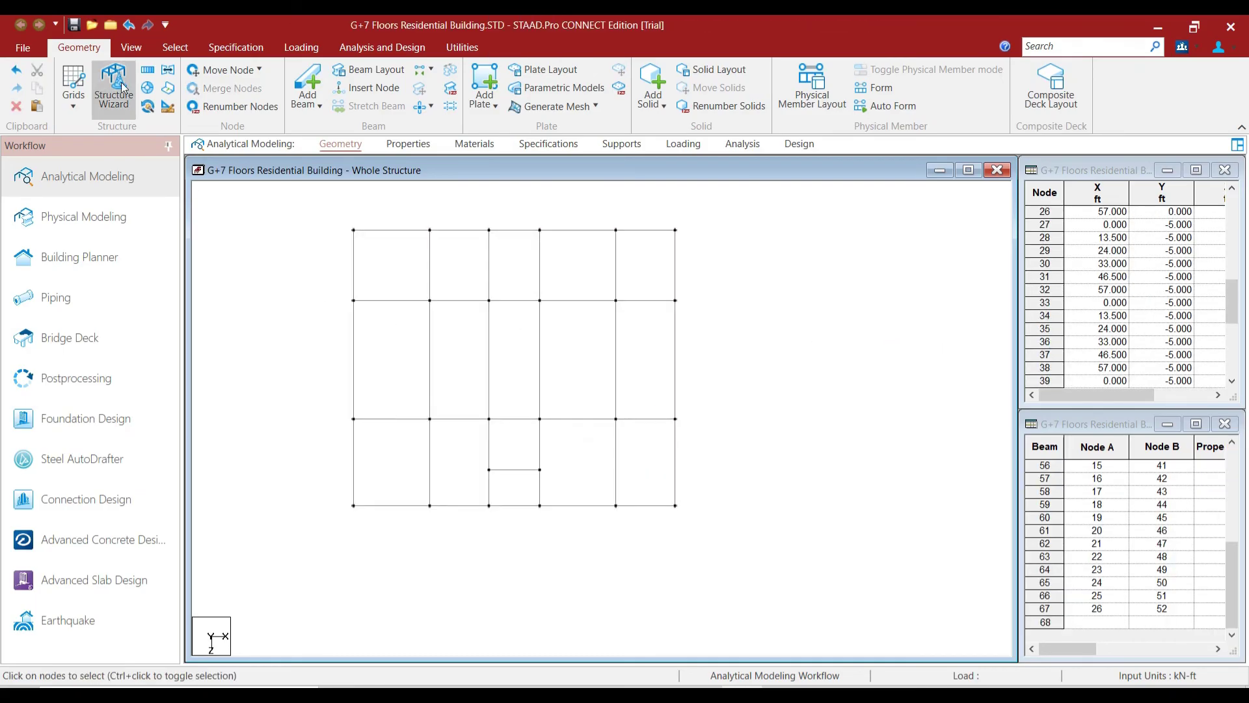
- Show the structure in isometric view and inspect the beam-level nodes and column base nodes along the X = 0 edge
{"action": "left_click", "coordinate": [134, 49]}
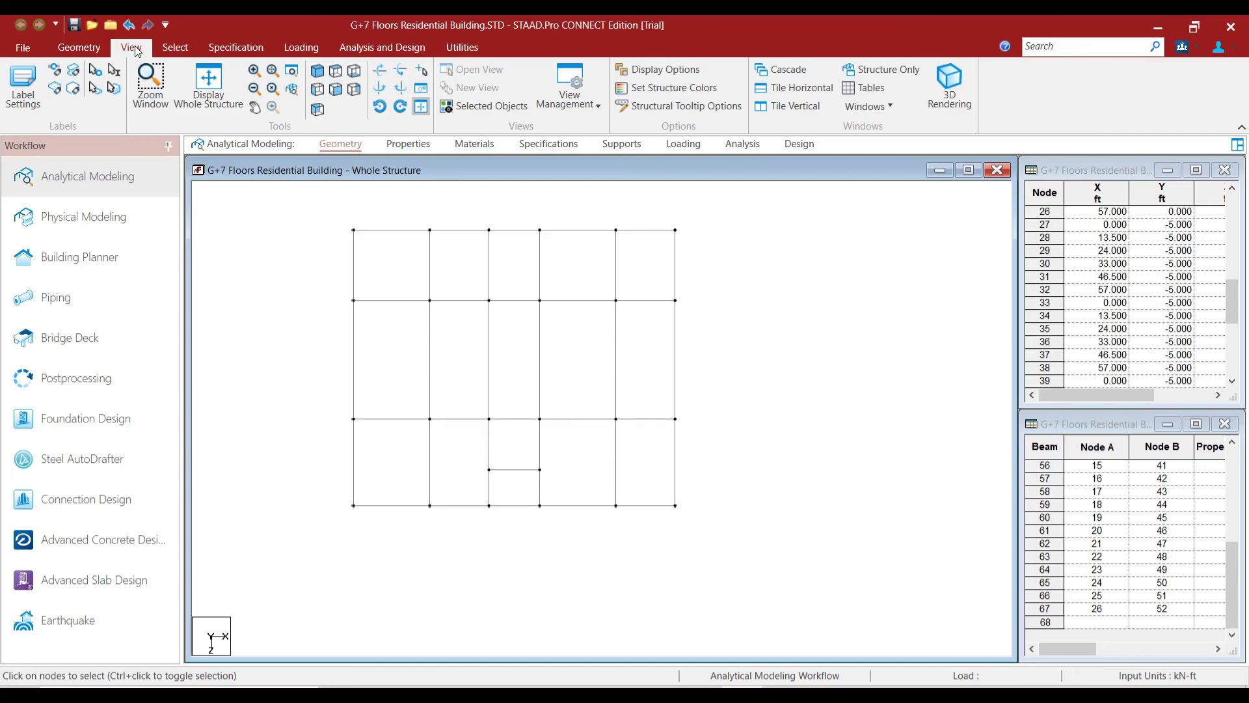
{"action": "left_click", "coordinate": [317, 71]}
{"action": "middle_click_drag", "start_coordinate": [362, 460], "coordinate": [543, 399]}
{"action": "scroll", "coordinate": [544, 399], "scroll_direction": "up", "scroll_amount": 5}
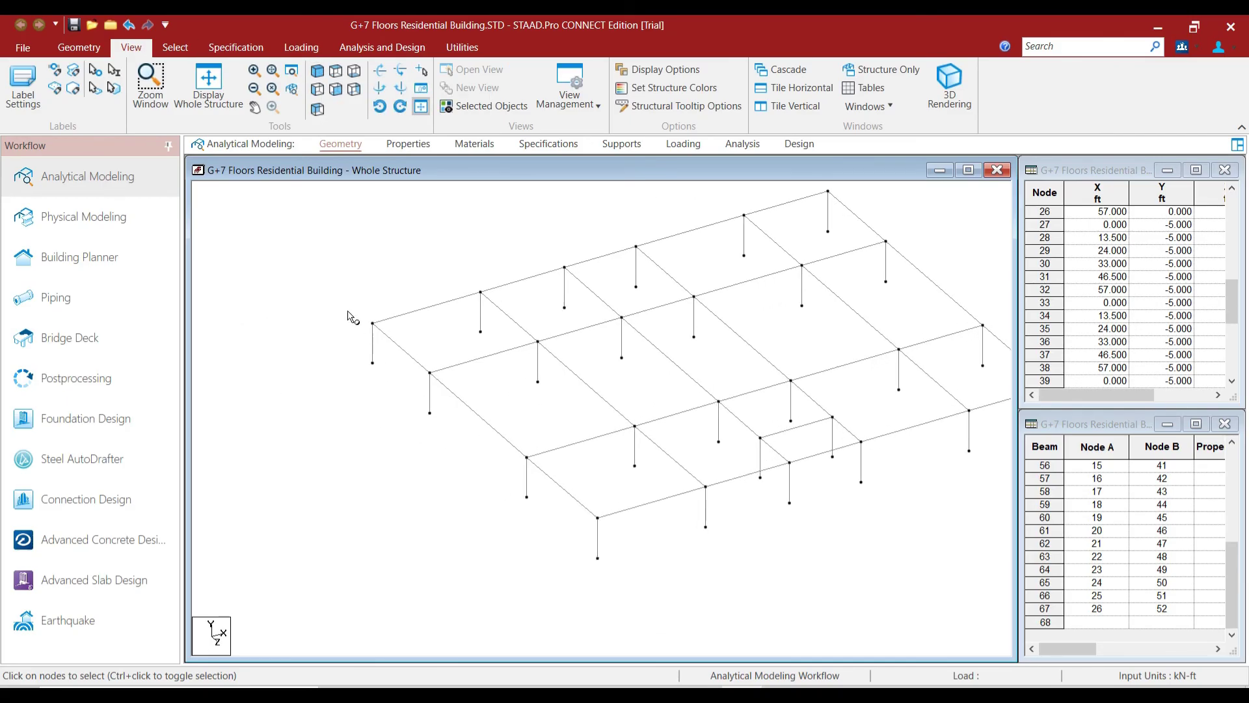
{"action": "left_click", "coordinate": [374, 324]}
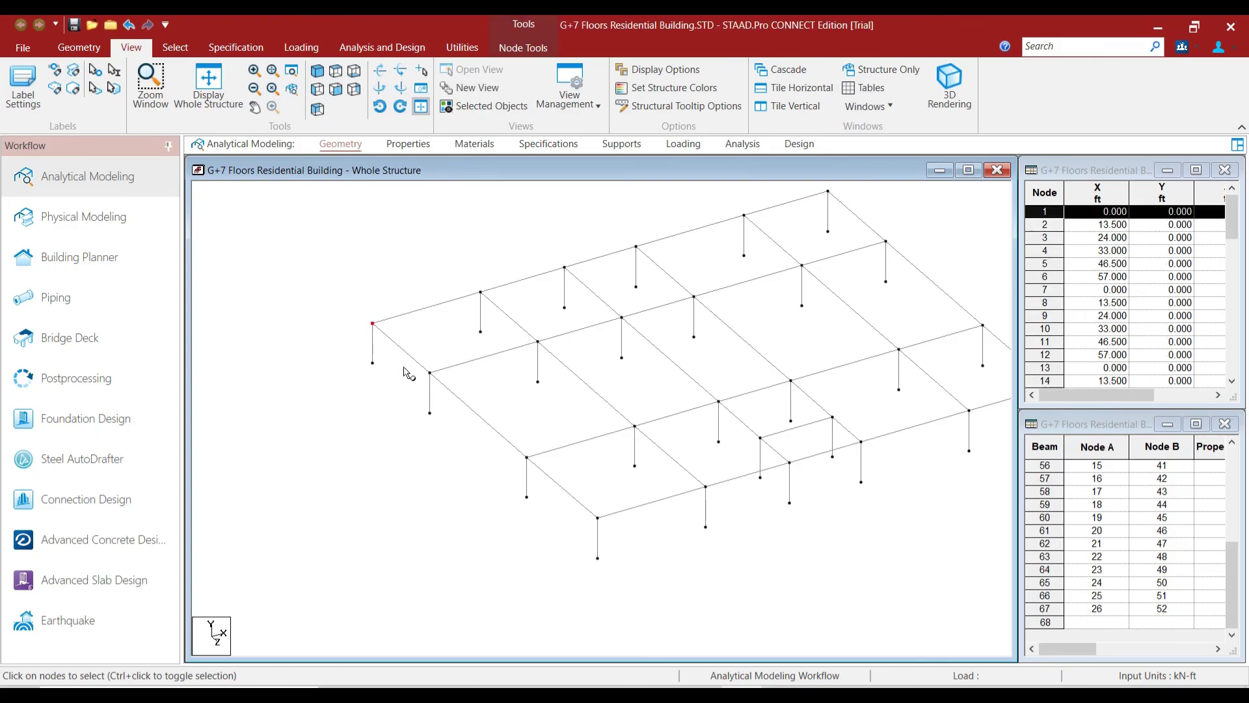
{"action": "left_click", "coordinate": [527, 457]}
{"action": "left_click", "coordinate": [598, 517]}
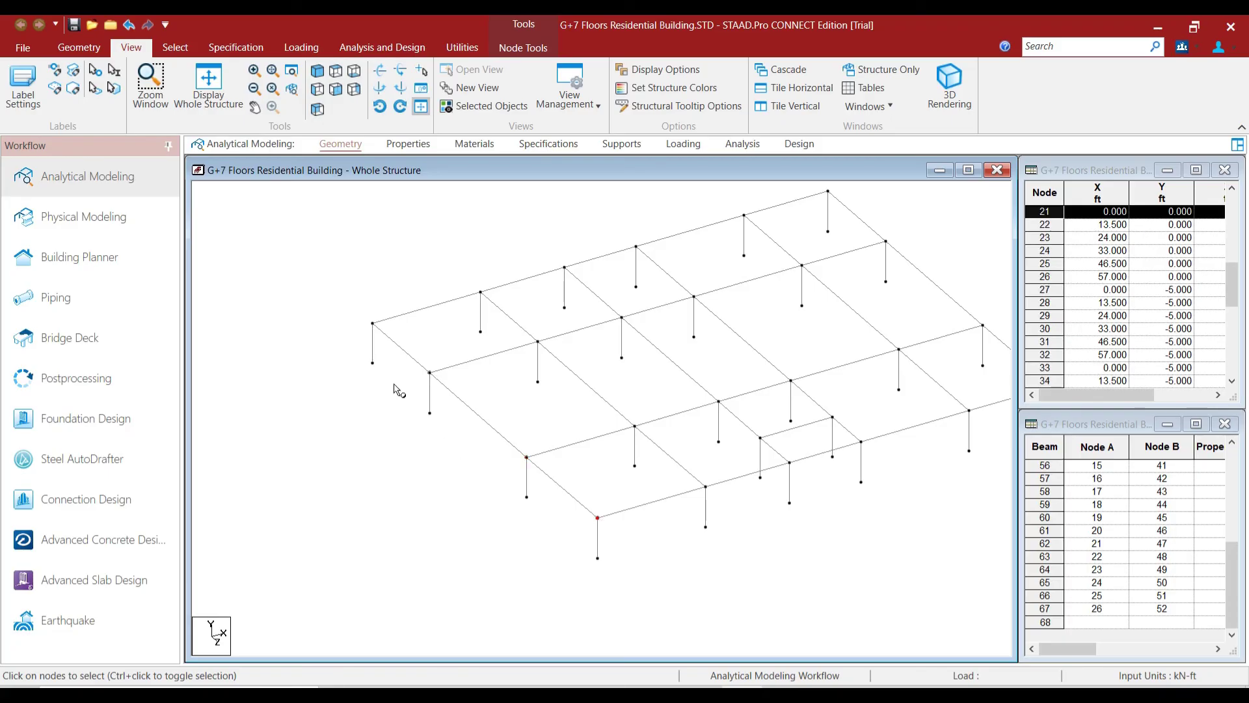
{"action": "left_click", "coordinate": [372, 365]}
{"action": "left_click", "coordinate": [430, 413]}
{"action": "left_click", "coordinate": [528, 497]}
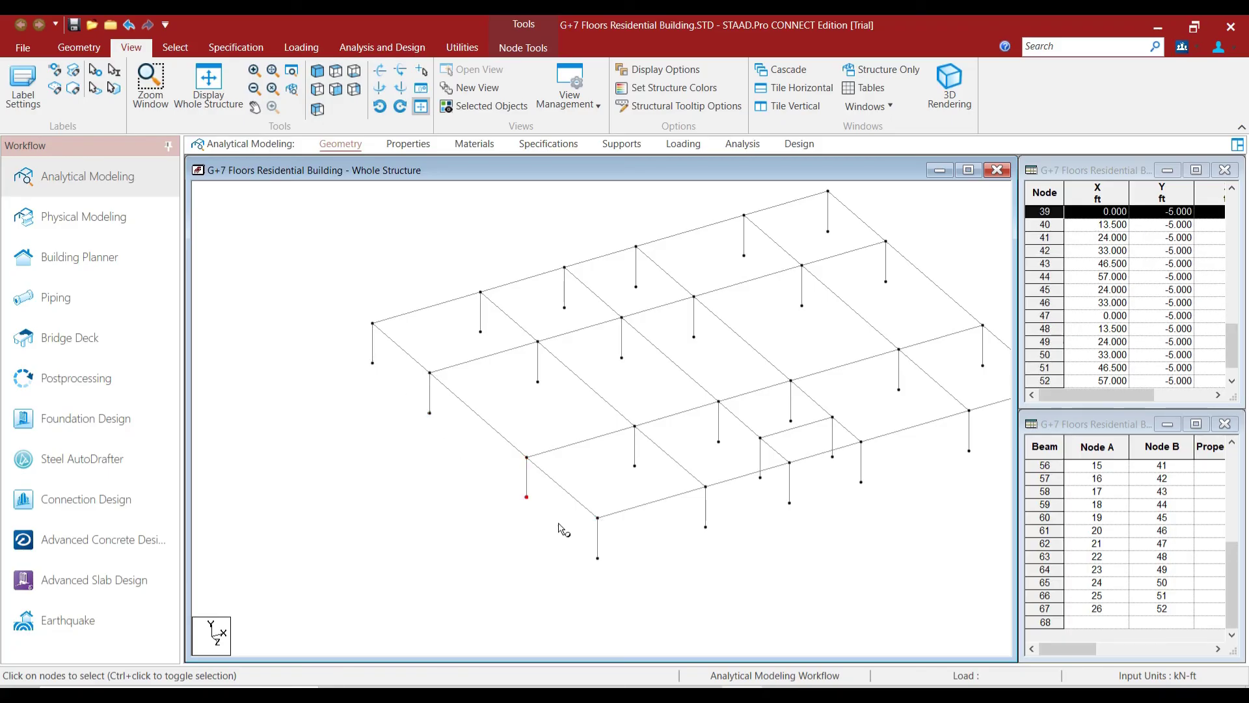
{"action": "left_click", "coordinate": [595, 555]}
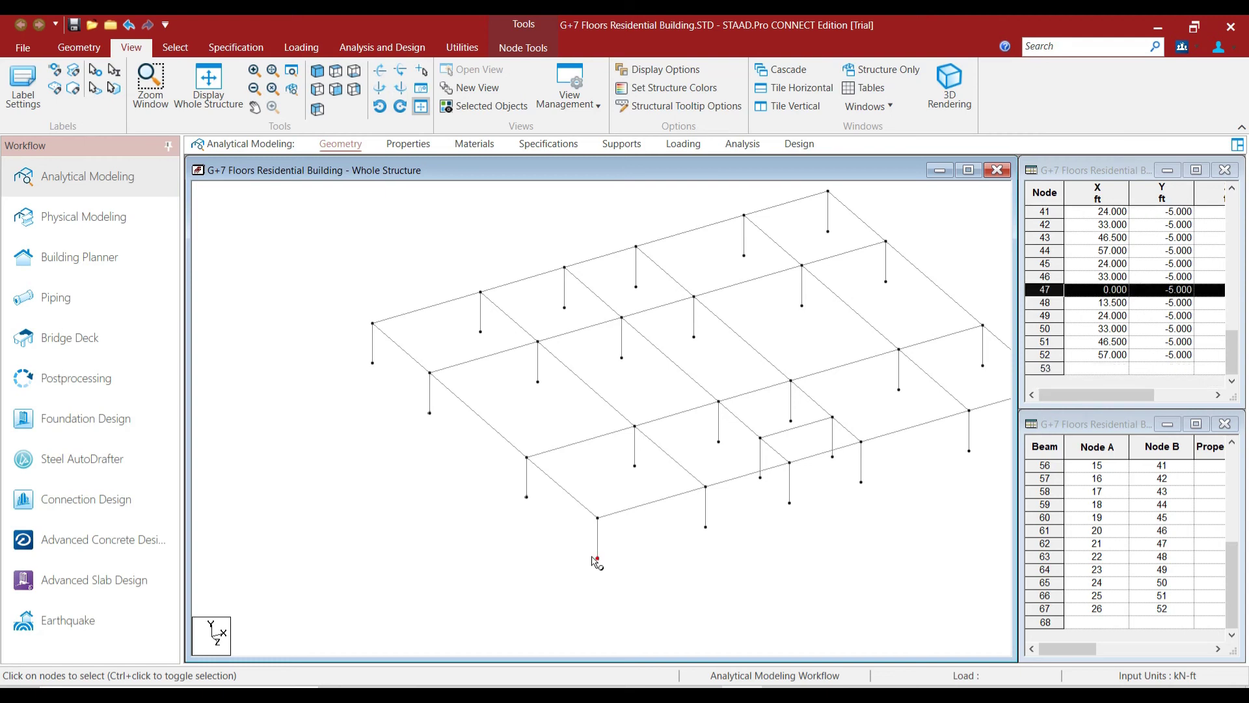
{"action": "left_click", "coordinate": [706, 527]}
{"action": "left_click", "coordinate": [635, 465]}
{"action": "left_click", "coordinate": [365, 373]}
- Inspect the corner column's top and base nodes up close, and check the other base nodes along the same edge
{"action": "scroll", "coordinate": [354, 343], "scroll_direction": "up", "scroll_amount": 4}
{"action": "middle_click_drag", "start_coordinate": [318, 352], "coordinate": [468, 431]}
{"action": "scroll", "coordinate": [390, 410], "scroll_direction": "up", "scroll_amount": 3}
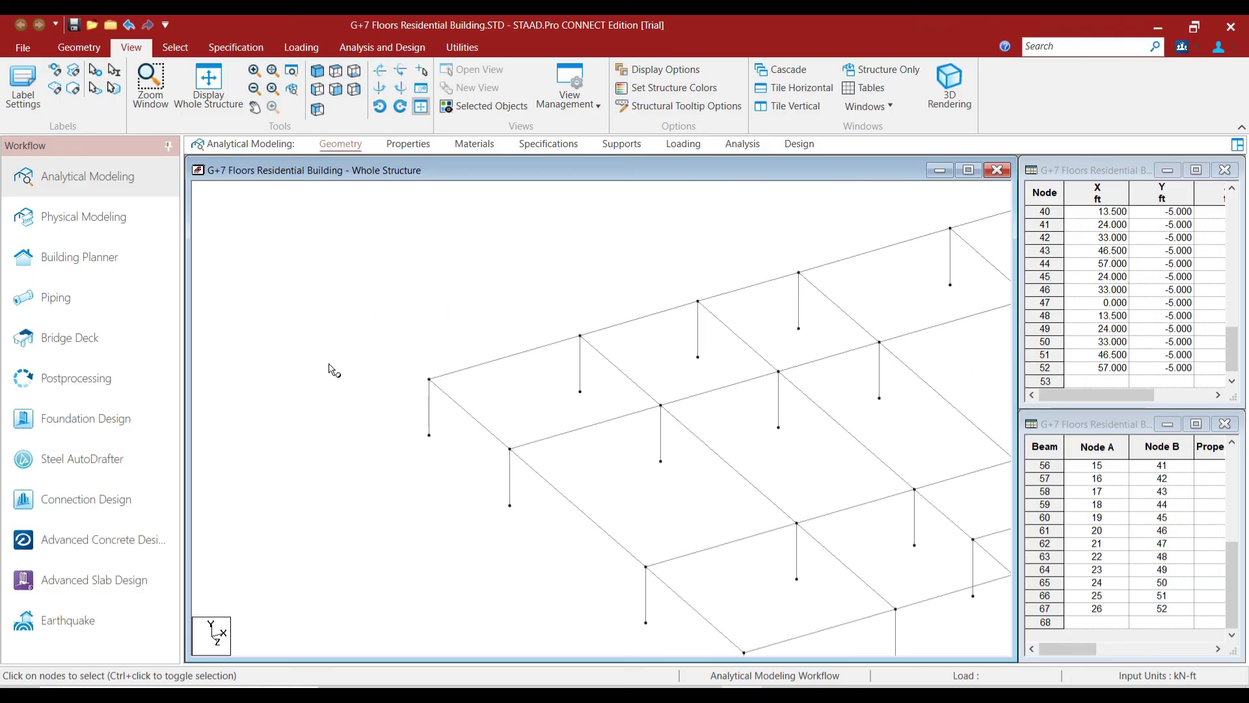
{"action": "left_click", "coordinate": [430, 380]}
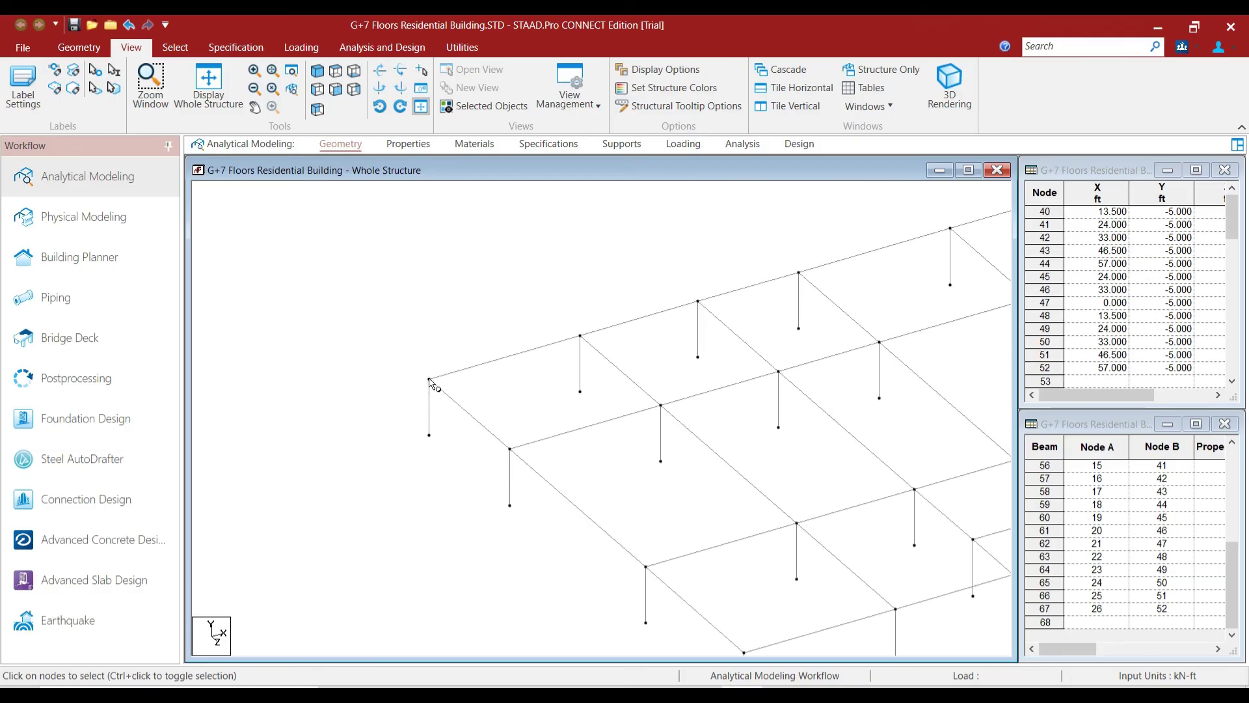
{"action": "left_click", "coordinate": [429, 435]}
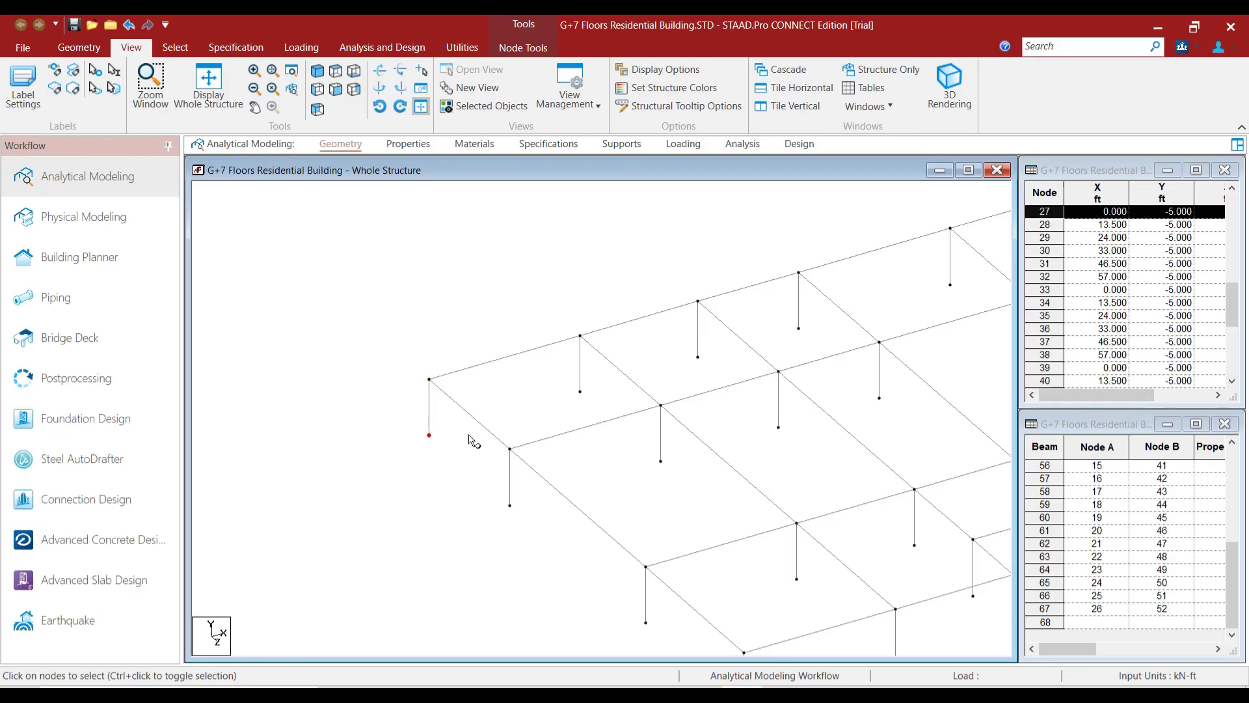
{"action": "scroll", "coordinate": [421, 417], "scroll_direction": "up", "scroll_amount": 2}
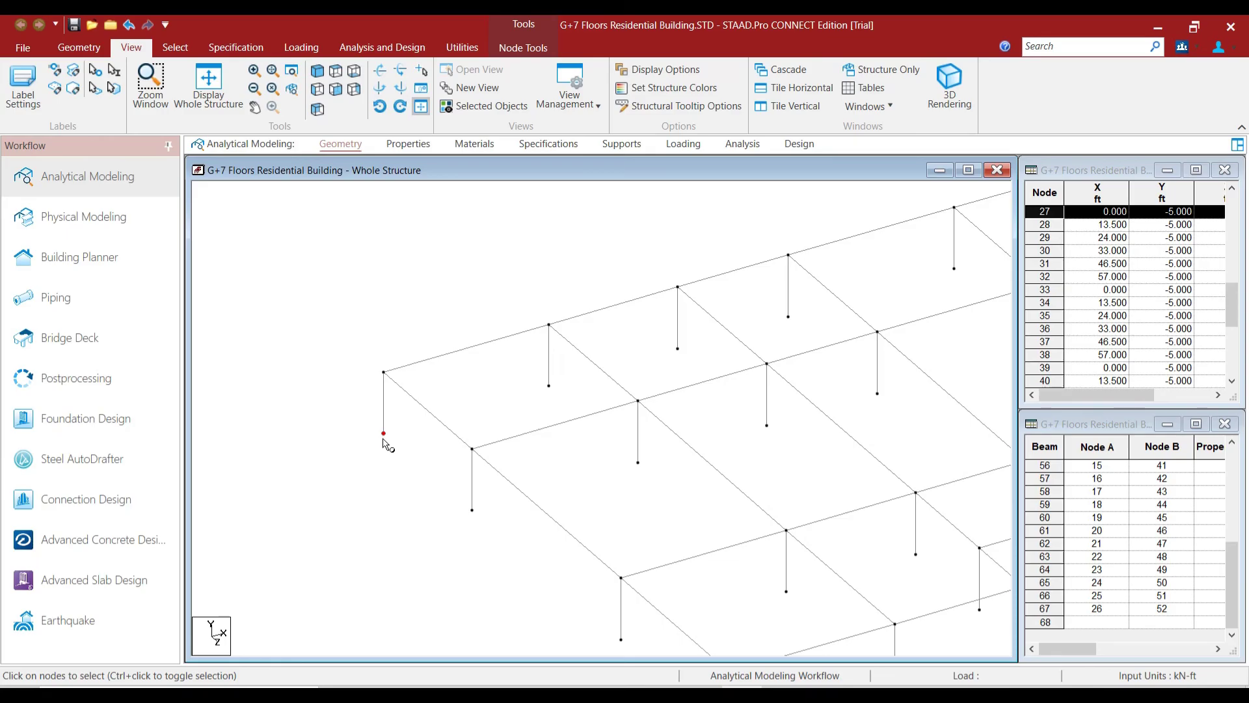
{"action": "scroll", "coordinate": [410, 438], "scroll_direction": "down", "scroll_amount": 4}
{"action": "scroll", "coordinate": [469, 445], "scroll_direction": "down", "scroll_amount": 4}
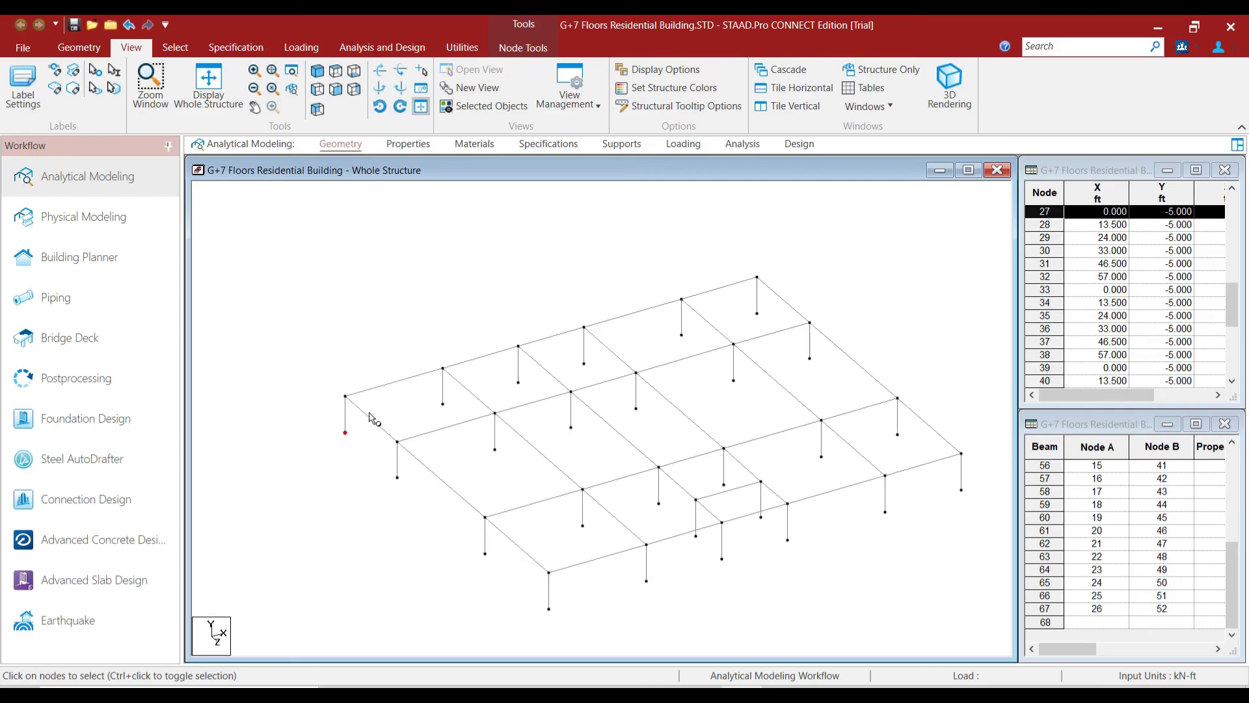
{"action": "scroll", "coordinate": [447, 453], "scroll_direction": "down", "scroll_amount": 1}
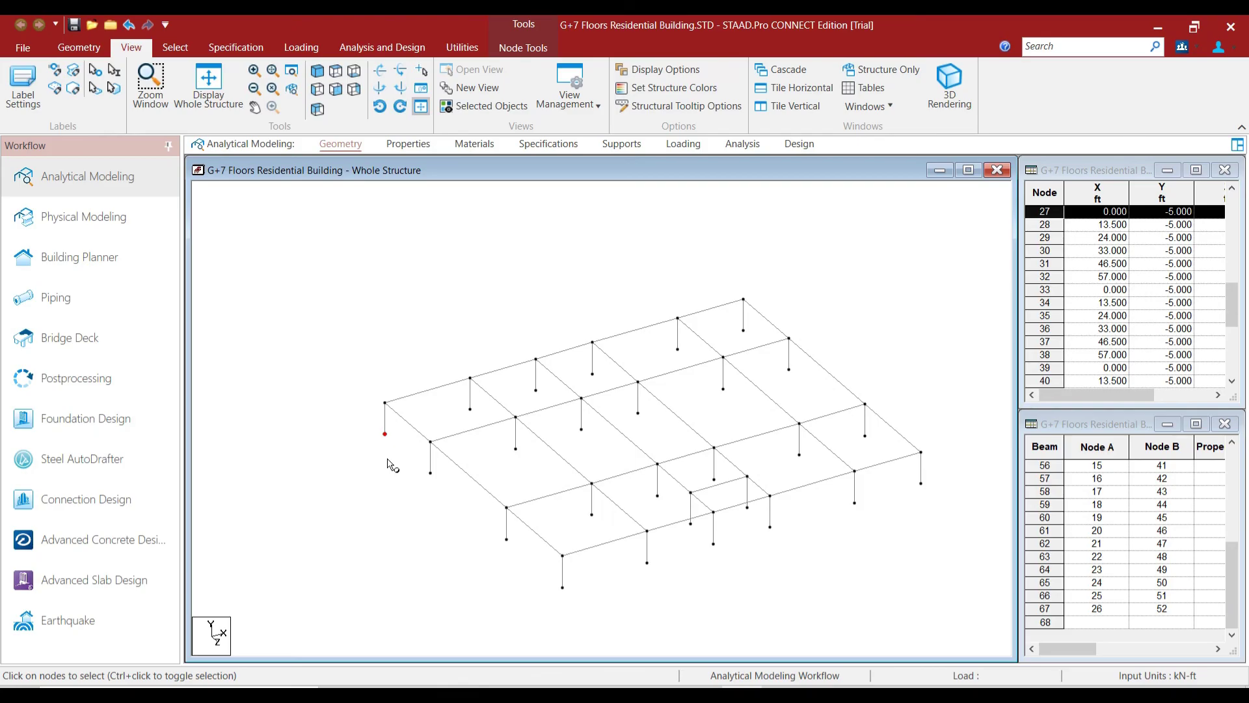
{"action": "left_click", "coordinate": [430, 473]}
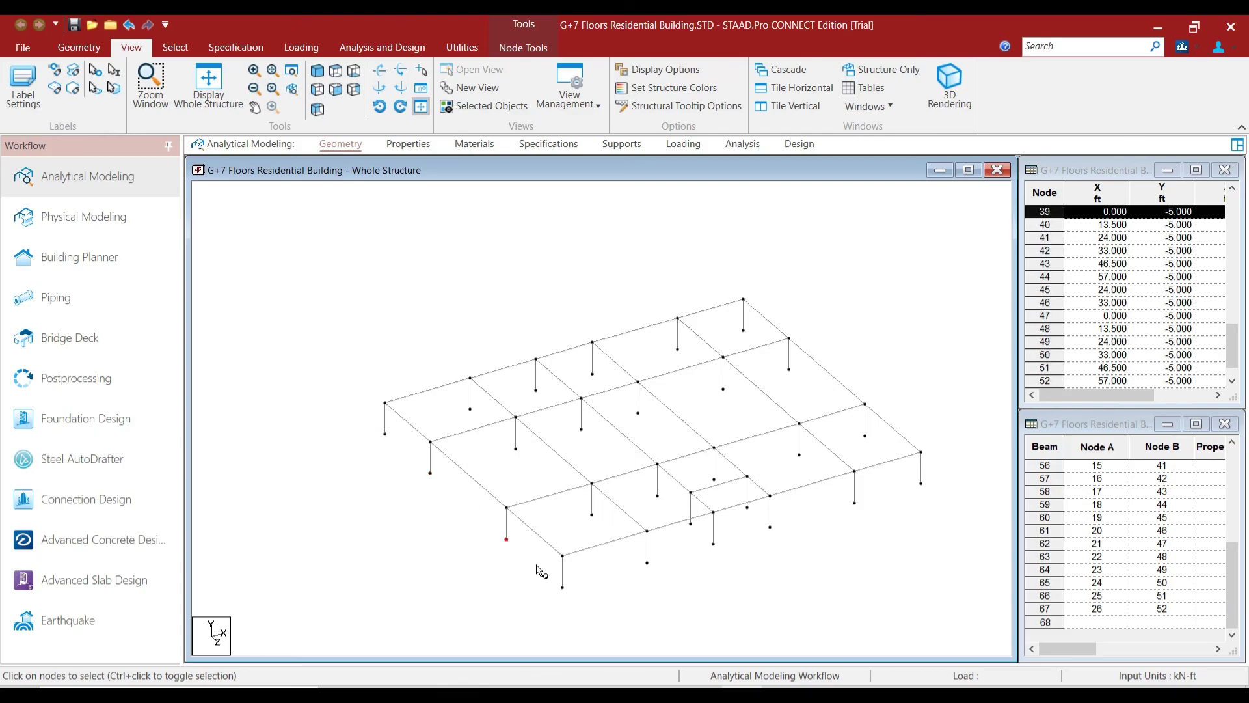
{"action": "left_click", "coordinate": [563, 588]}
{"action": "scroll", "coordinate": [617, 578], "scroll_direction": "down", "scroll_amount": 1}
{"action": "scroll", "coordinate": [613, 575], "scroll_direction": "down", "scroll_amount": 5}
{"action": "scroll", "coordinate": [623, 509], "scroll_direction": "up", "scroll_amount": 11}
{"action": "middle_click_drag", "start_coordinate": [627, 519], "coordinate": [569, 462]}
{"action": "scroll", "coordinate": [570, 462], "scroll_direction": "up", "scroll_amount": 1}
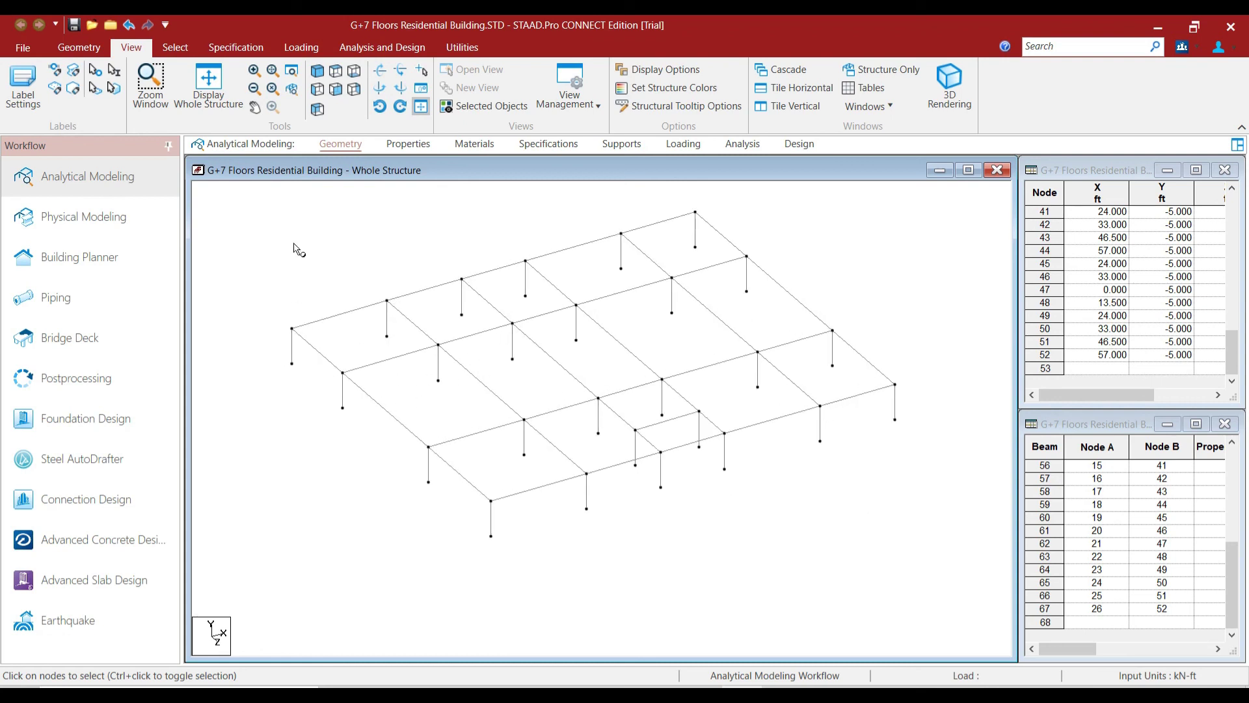
- Select all column base nodes at Y = -5 ft in a side elevation, restore the isometric view and open the support definitions
{"action": "left_click", "coordinate": [318, 89]}
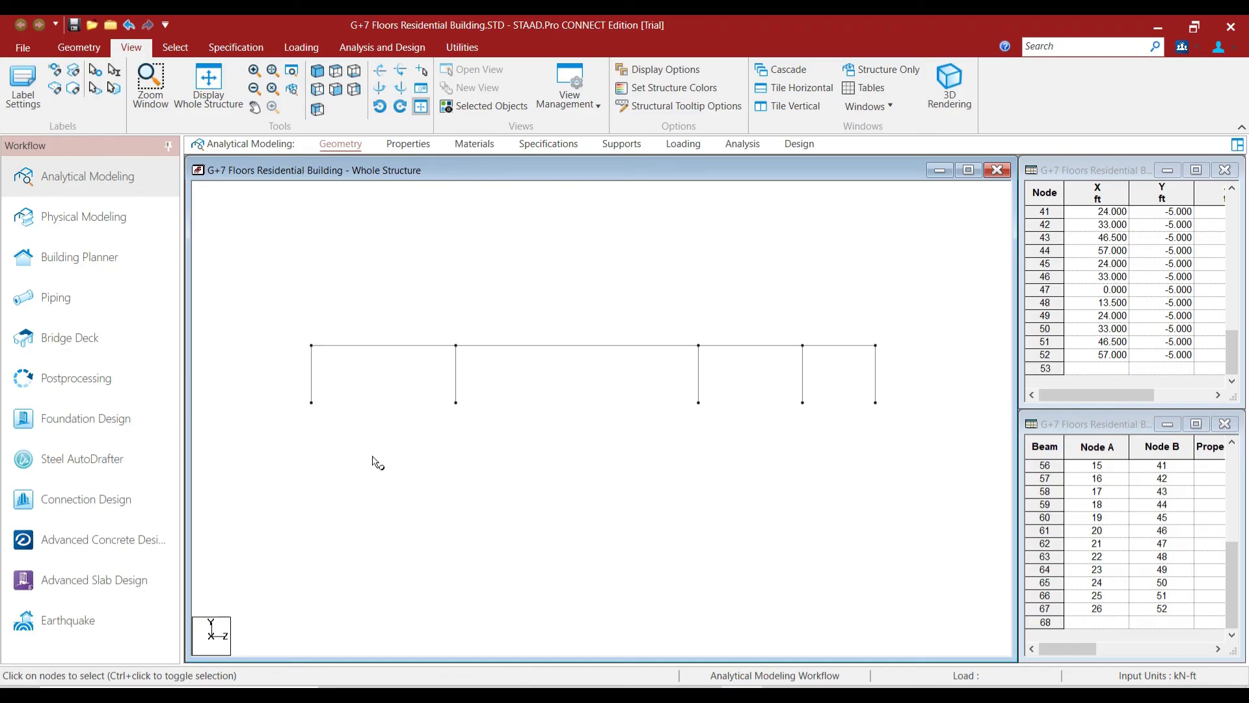
{"action": "left_click_drag", "start_coordinate": [736, 443], "coordinate": [896, 424]}
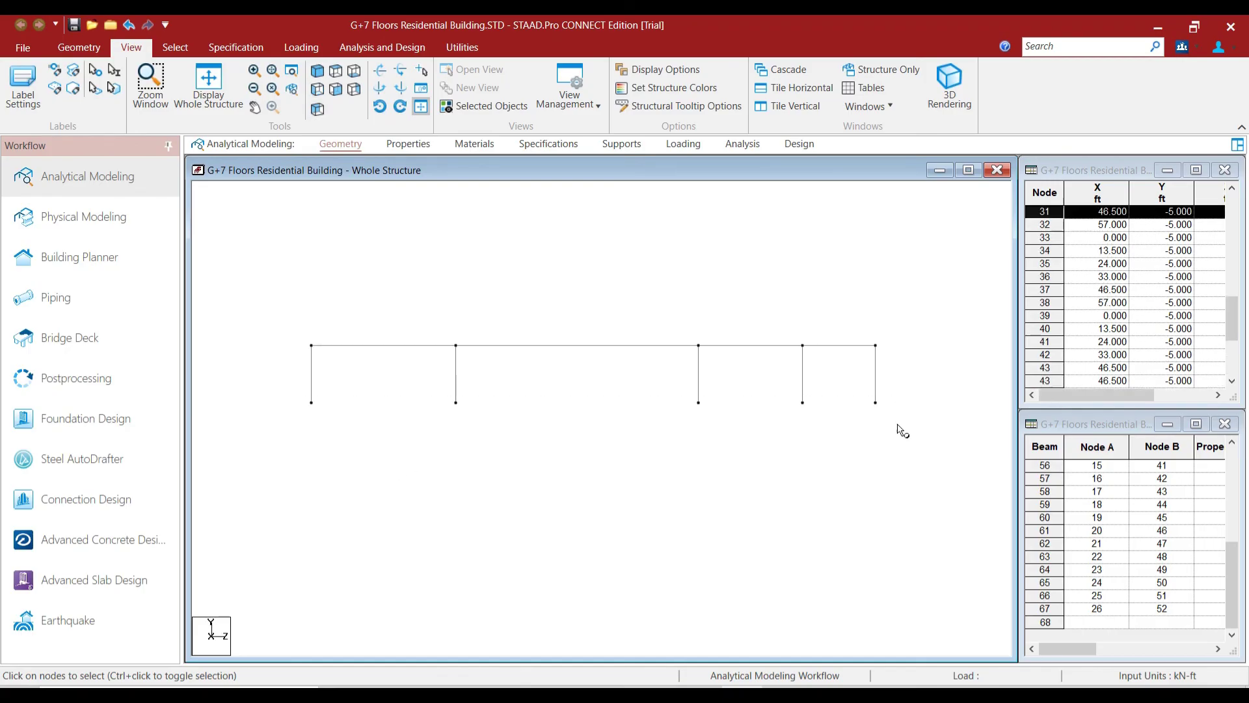
{"action": "left_click", "coordinate": [318, 69]}
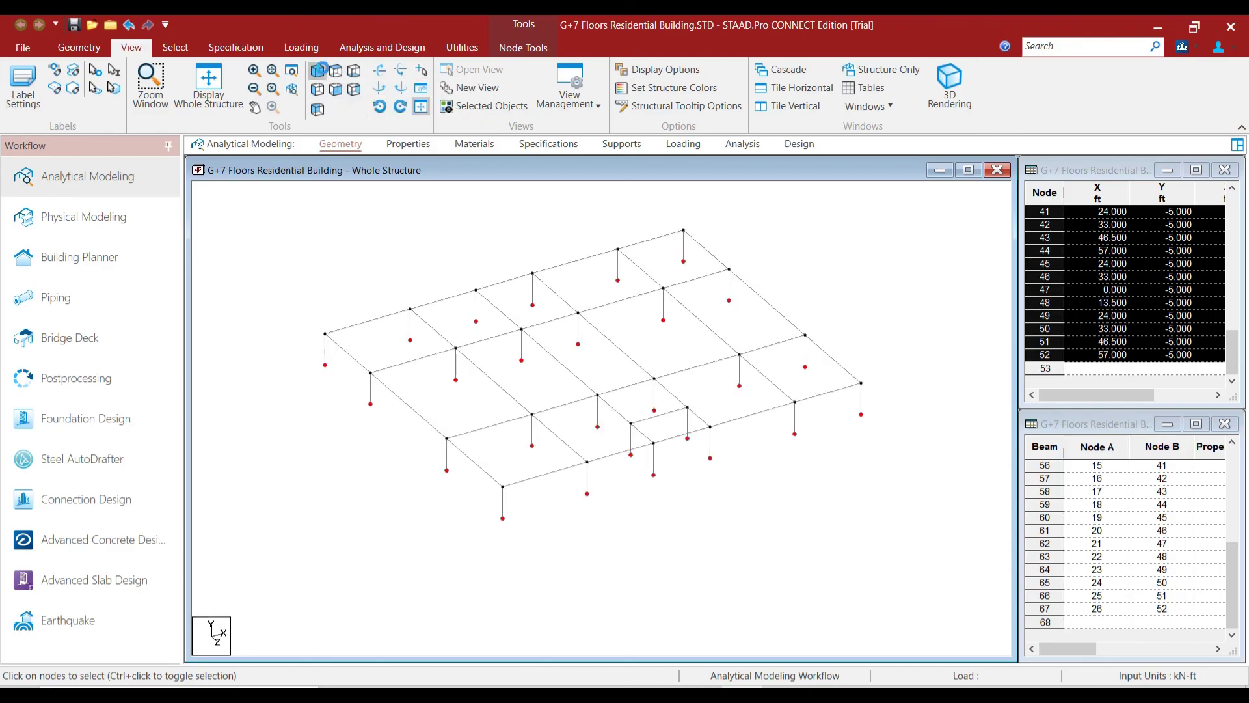
{"action": "scroll", "coordinate": [348, 318], "scroll_direction": "up", "scroll_amount": 1}
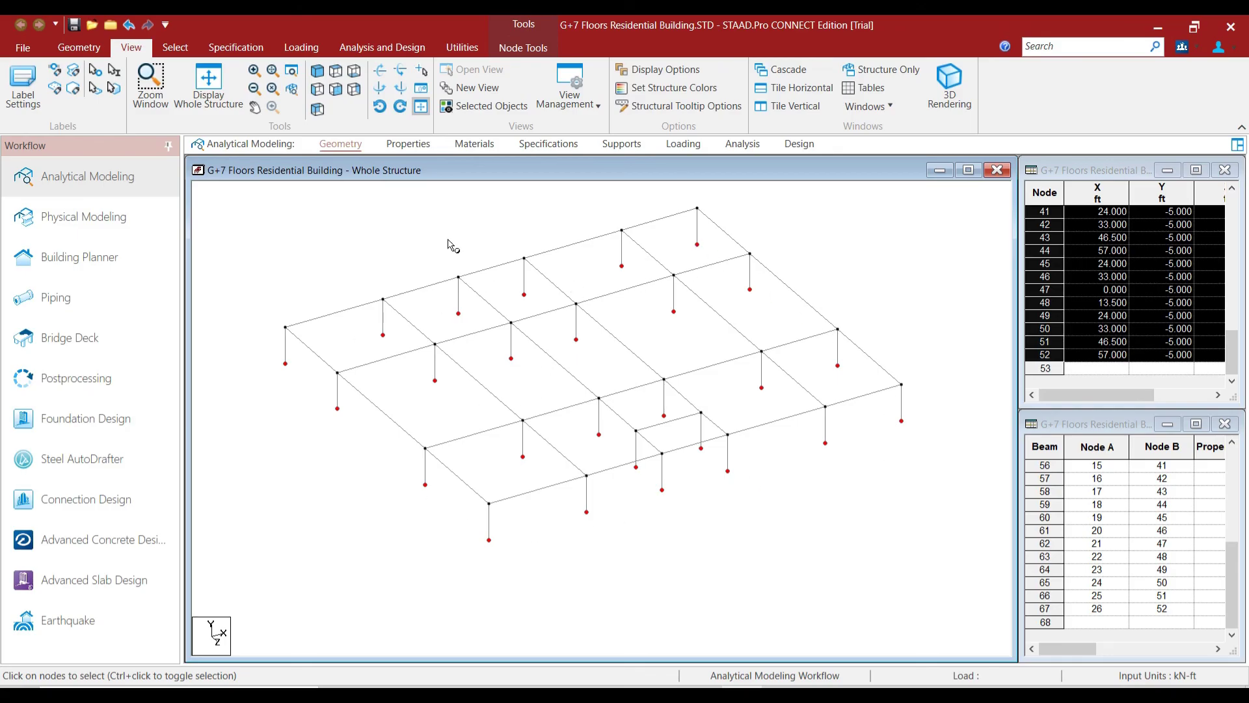
{"action": "left_click", "coordinate": [628, 150]}
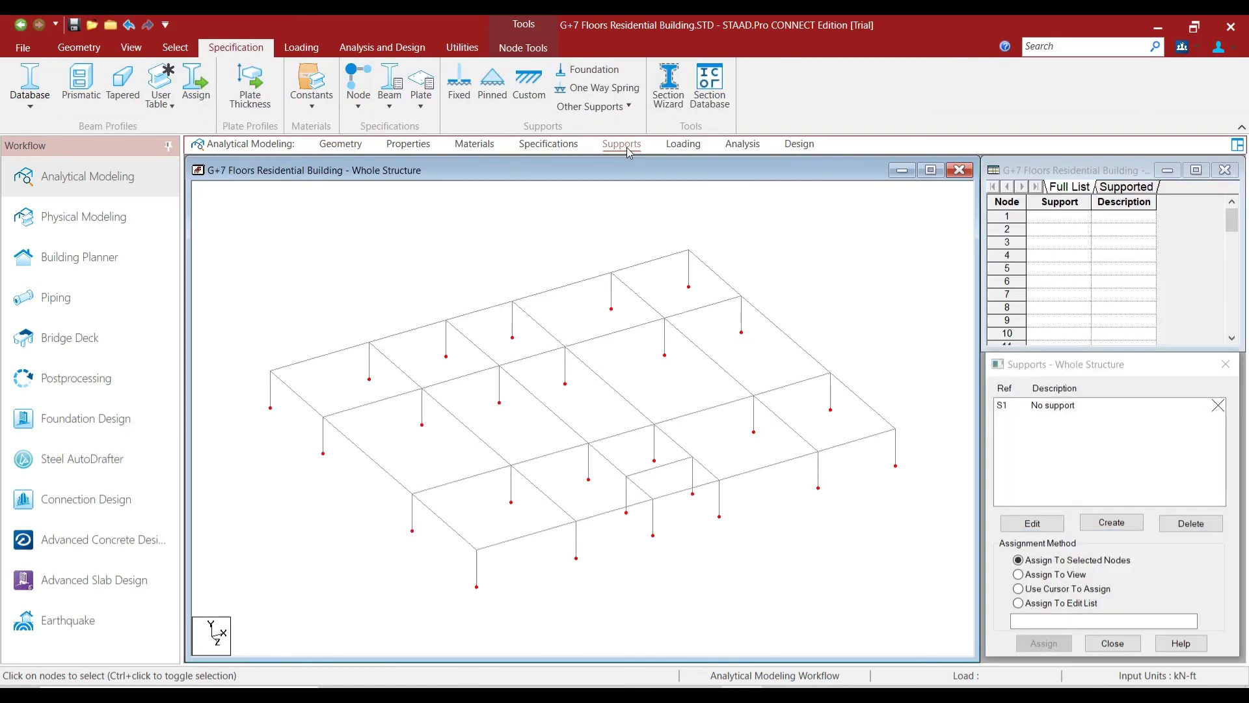